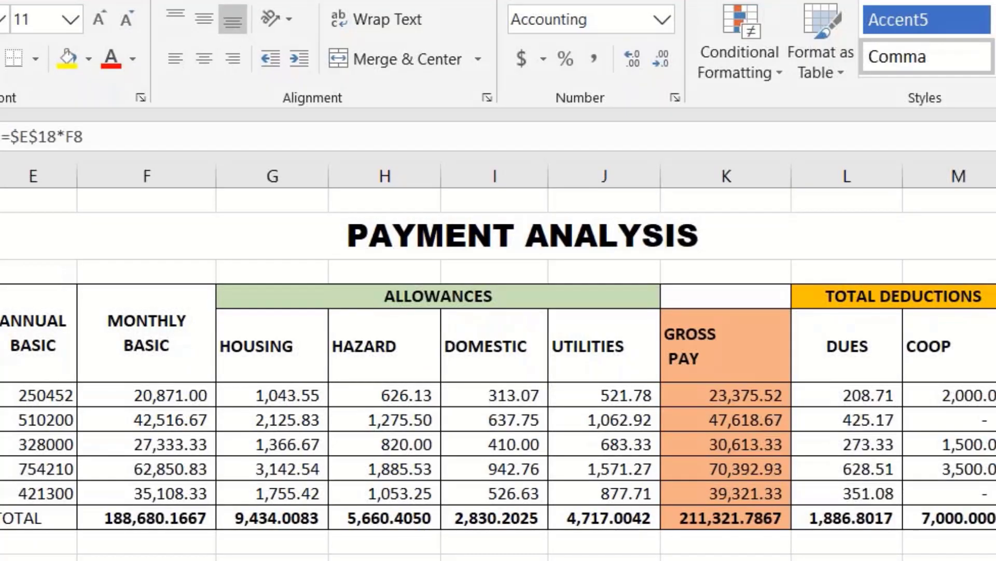
# - Inspect the DOMESTIC and HAZARD allowance formulas that reference $E$17
pyautogui.click(495, 444)
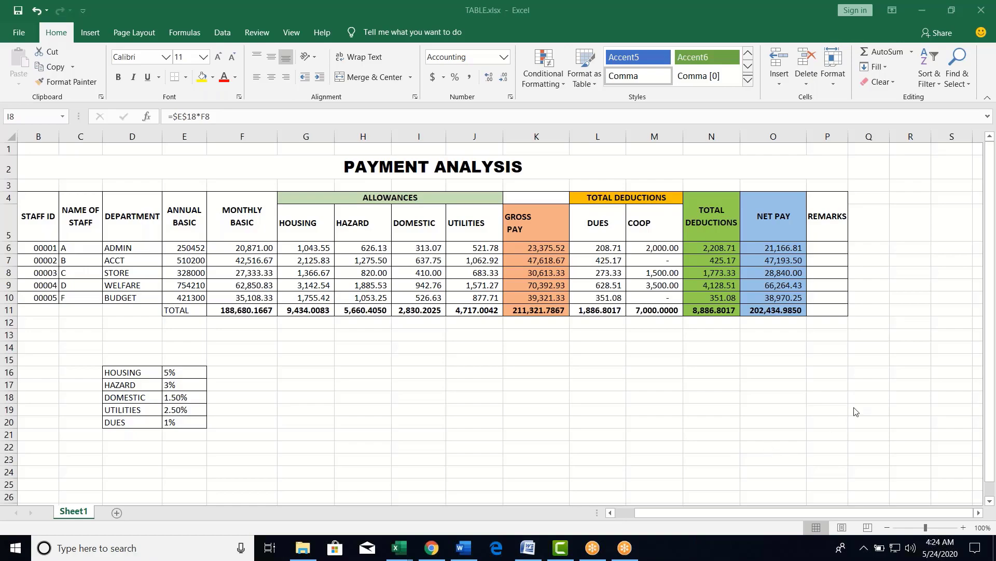
pyautogui.hotkey('alt', 'Tab')
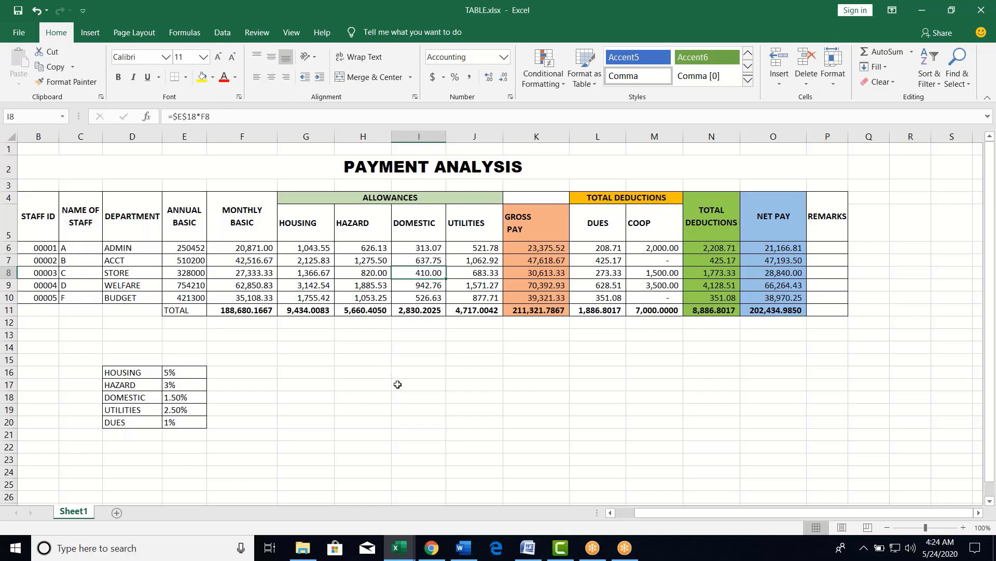
pyautogui.click(368, 248)
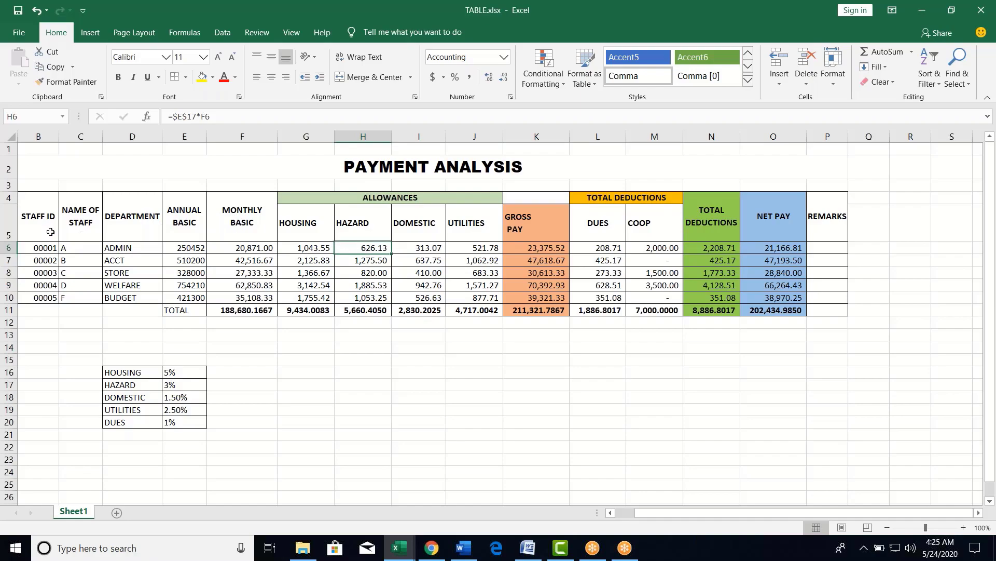
# - Point out each salary table header, from NAME OF STAFF through UTILITIES
pyautogui.click(86, 209)
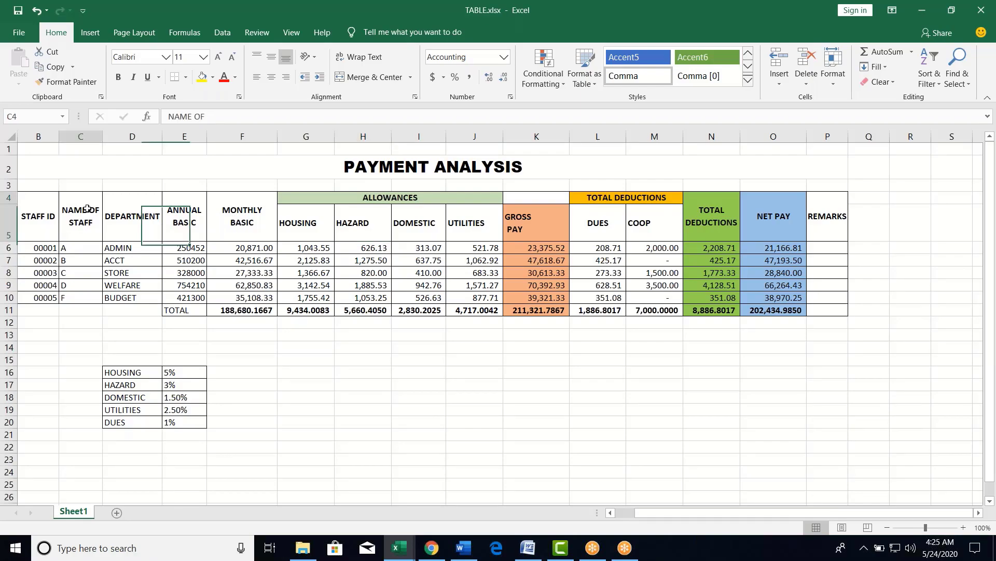
pyautogui.click(125, 226)
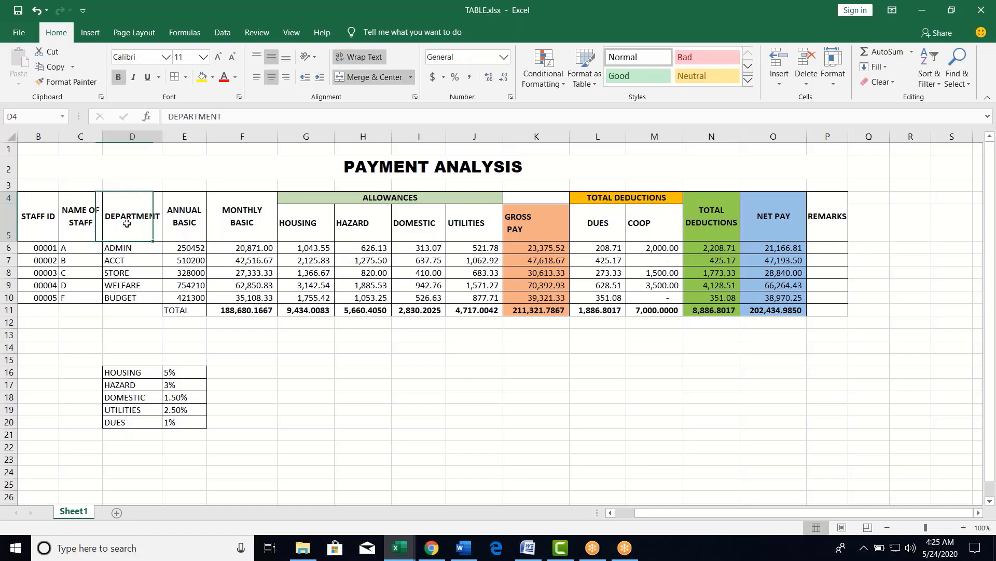
pyautogui.click(198, 224)
pyautogui.click(244, 225)
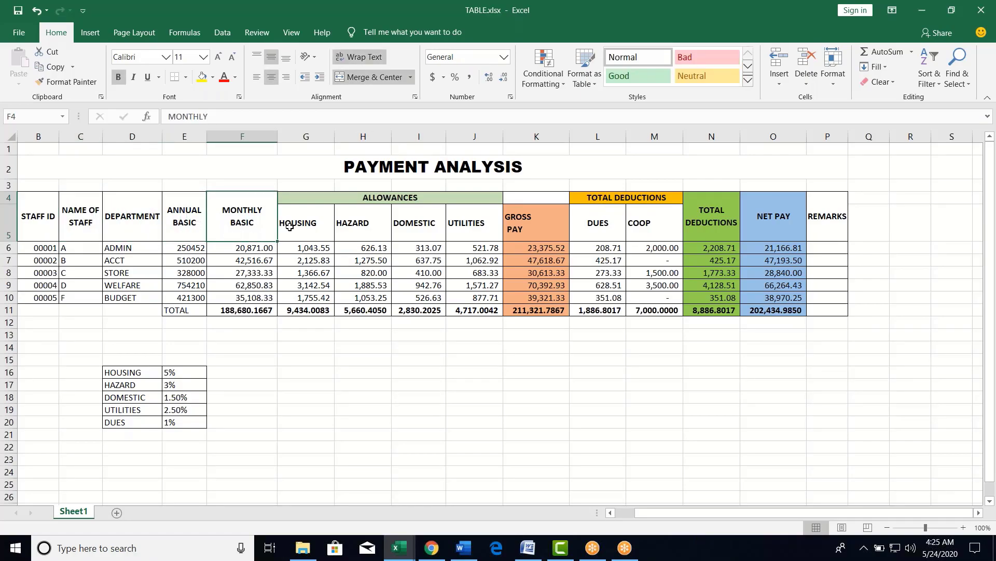
pyautogui.click(290, 227)
pyautogui.click(353, 224)
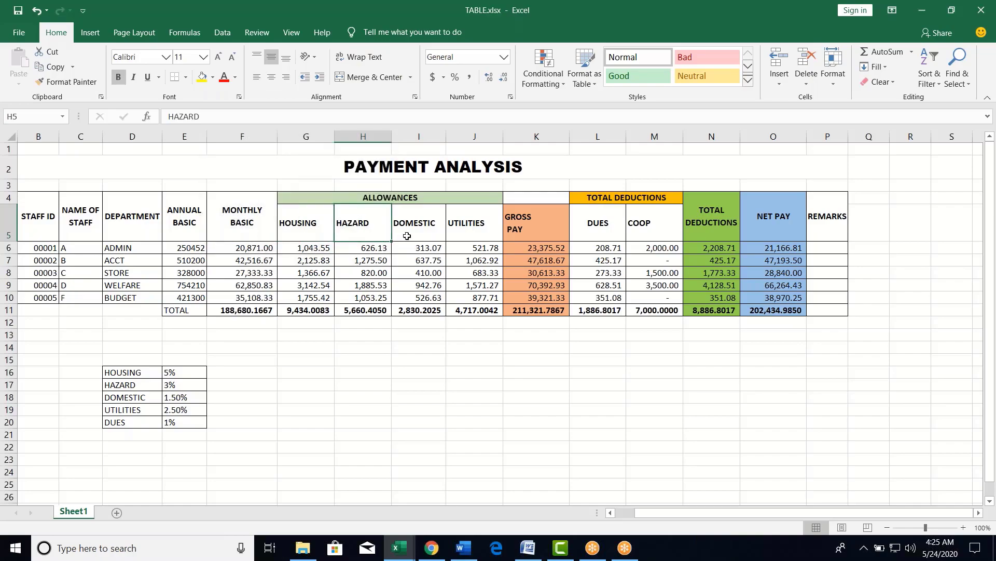
pyautogui.click(417, 224)
pyautogui.click(476, 232)
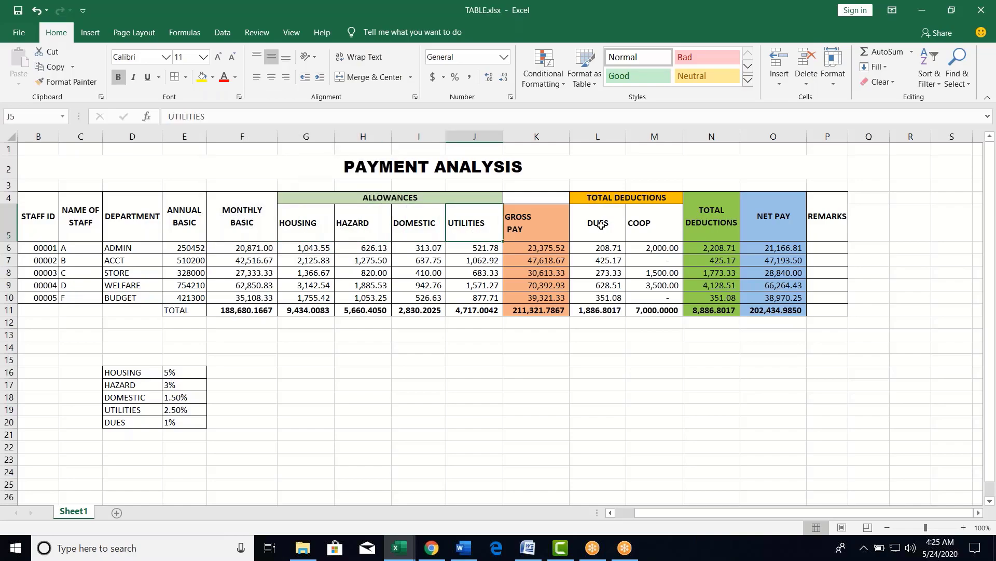
pyautogui.click(561, 392)
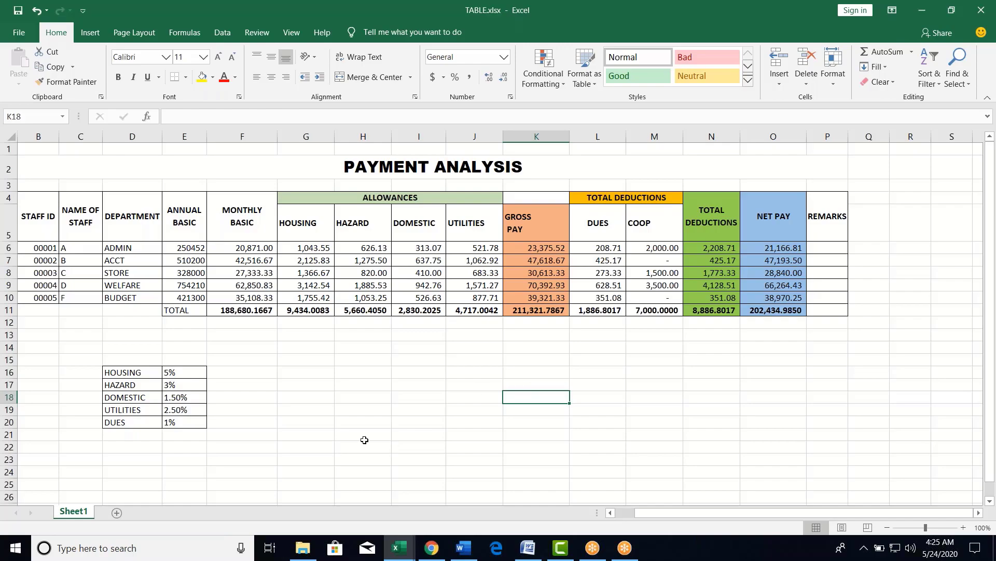
# - Label cell H15 'ABSOLUTE REFERENCE' and start a new blank workbook
pyautogui.click(349, 356)
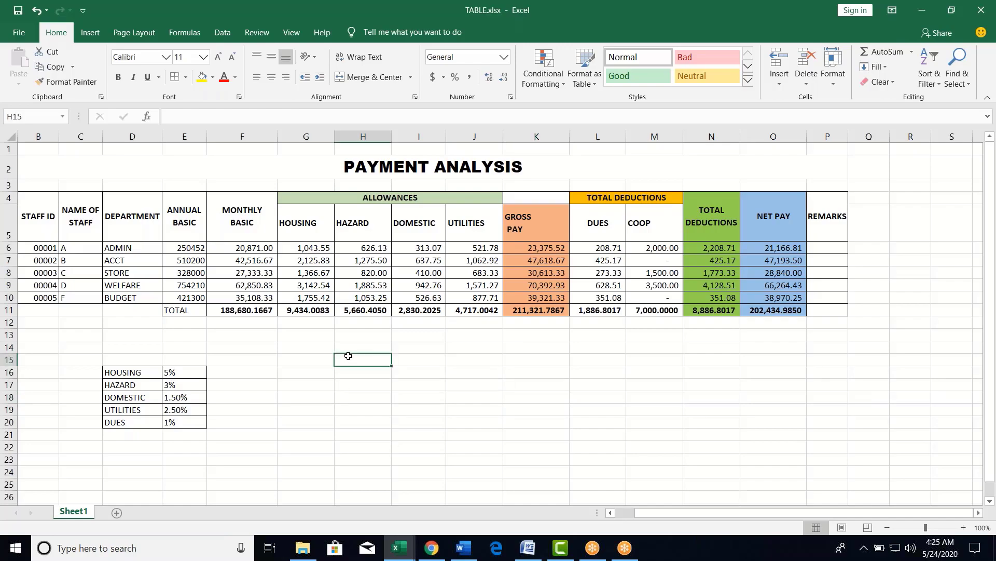
pyautogui.write('asb')
pyautogui.press('BackSpace')
pyautogui.press('BackSpace')
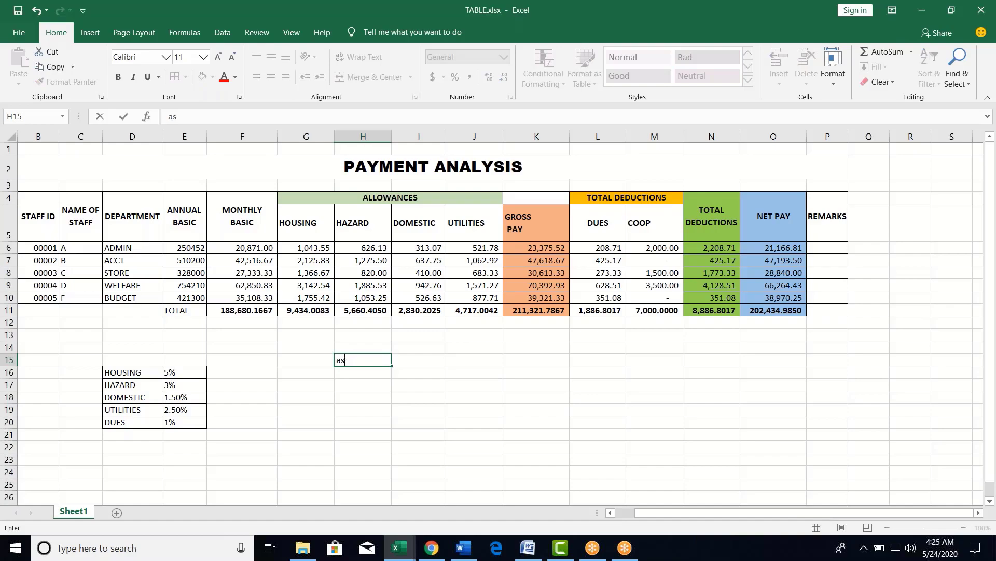
pyautogui.write('bsoo')
pyautogui.press('BackSpace')
pyautogui.press('BackSpace')
pyautogui.press('BackSpace')
pyautogui.press('BackSpace')
pyautogui.press('BackSpace')
pyautogui.write('AB')
pyautogui.write('SOU')
pyautogui.write('LUTE RE')
pyautogui.write('FERENCE')
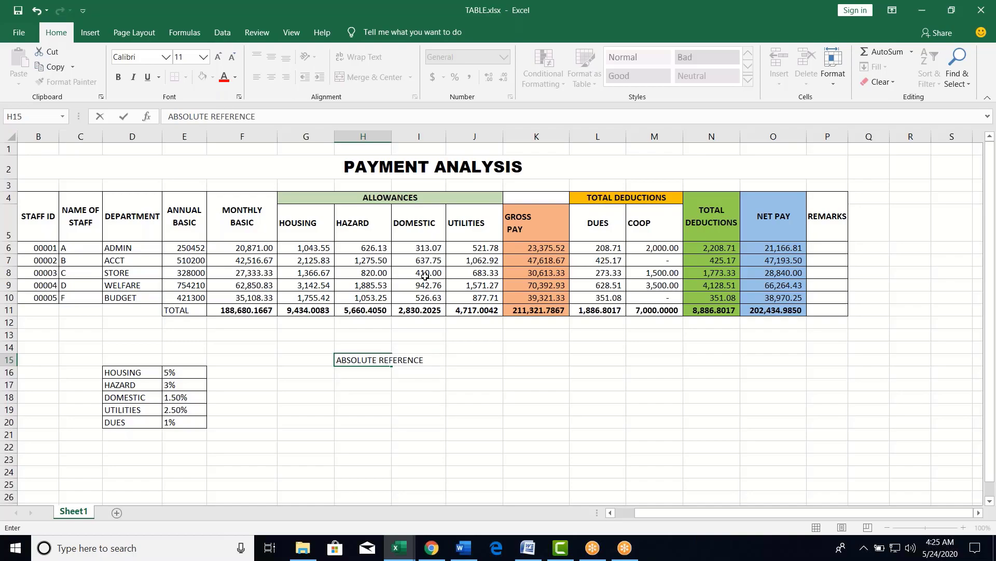
pyautogui.click(421, 423)
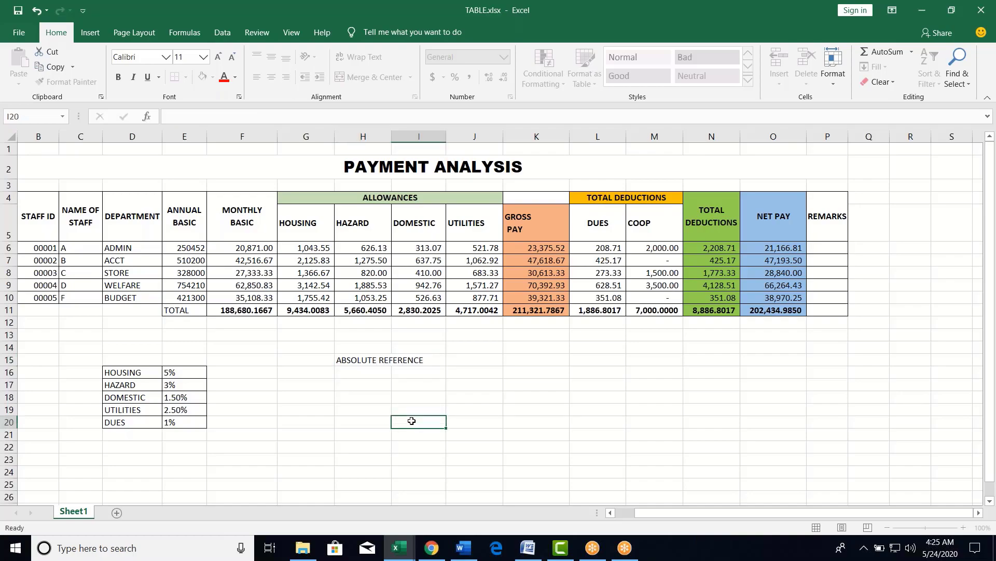
pyautogui.click(352, 363)
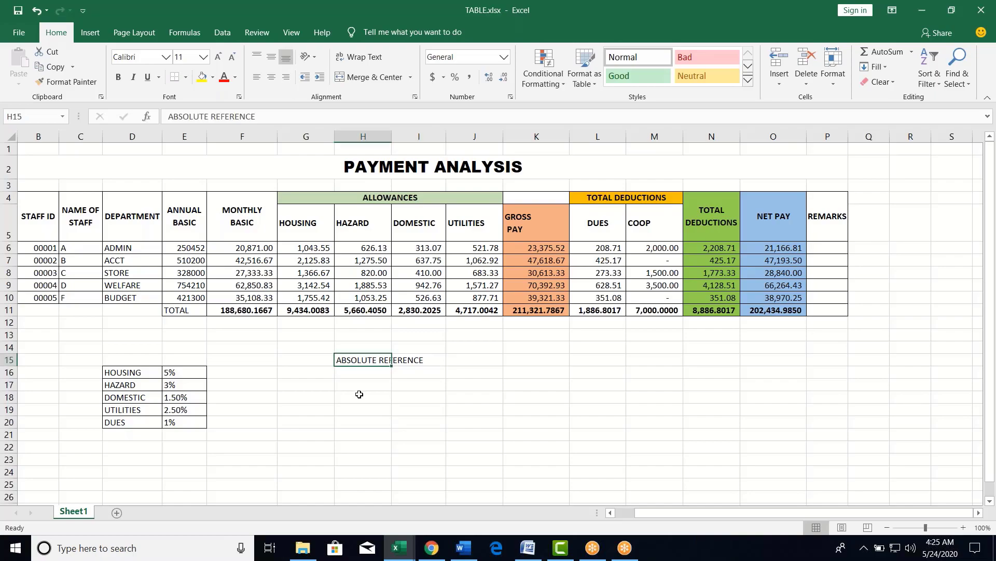
pyautogui.click(369, 408)
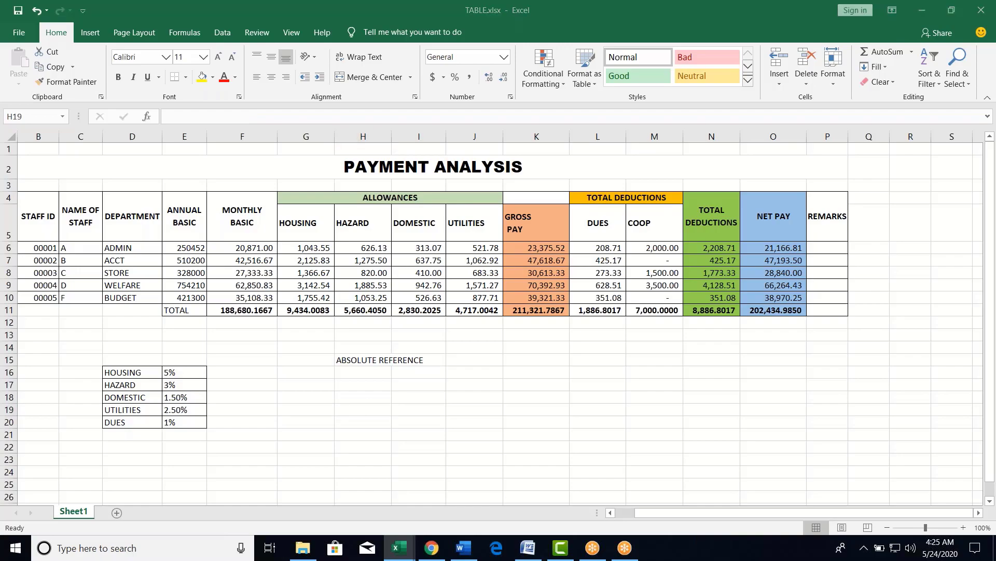
pyautogui.click(173, 223)
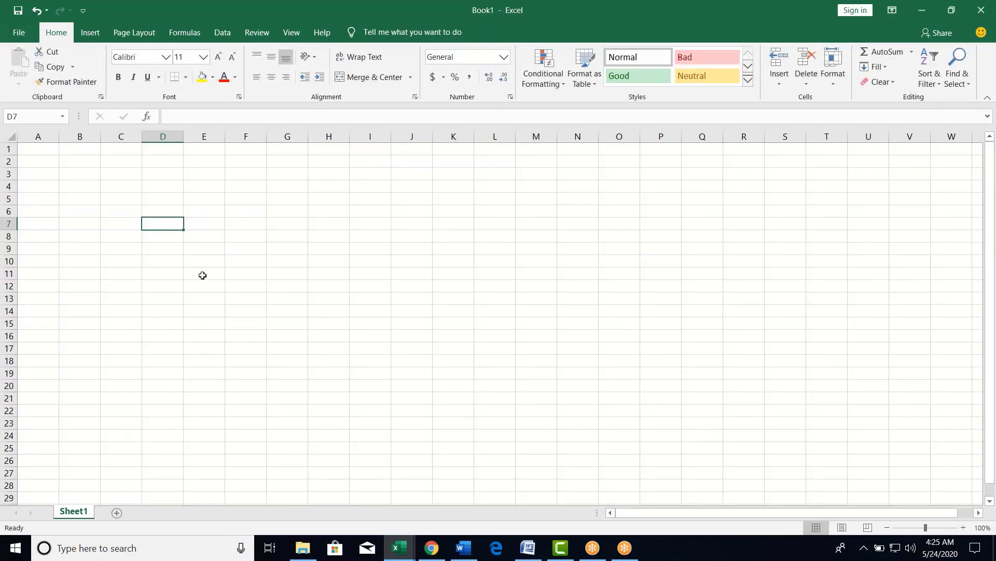
# - Enter the headers GOOD and QUANTIY in D6 and E6
pyautogui.click(164, 208)
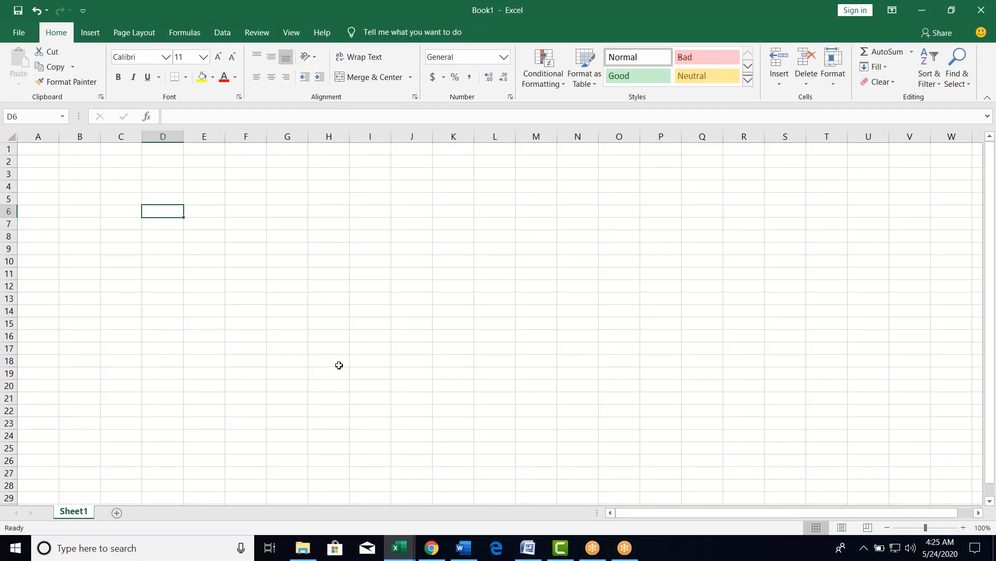
pyautogui.write('PRICE')
pyautogui.press('Tab')
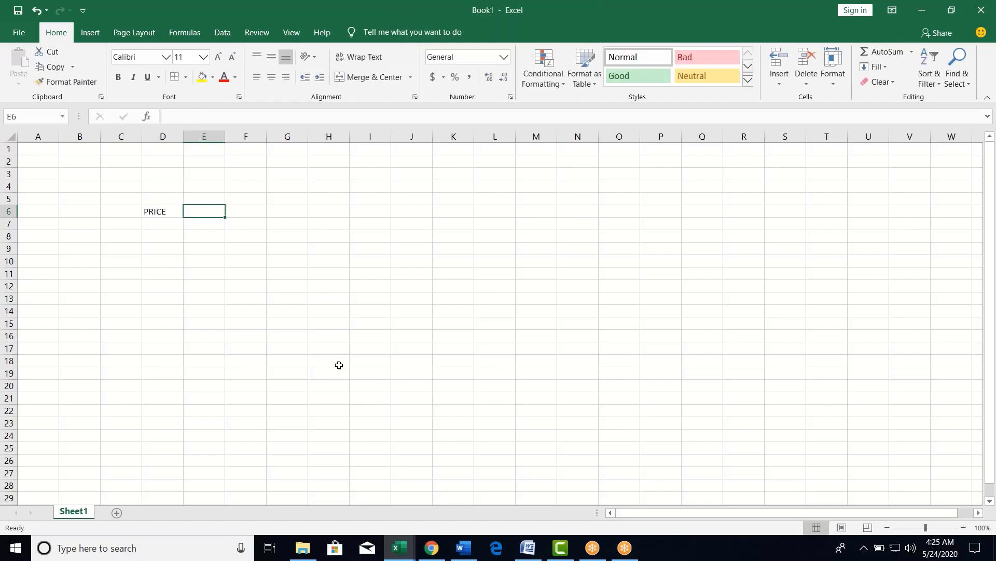
pyautogui.write('2')
pyautogui.press('BackSpace')
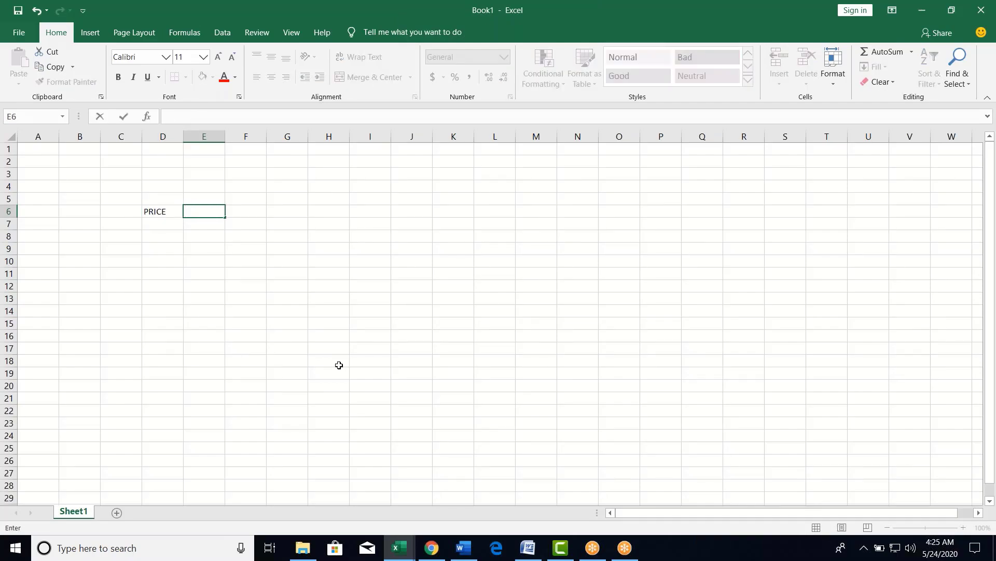
pyautogui.press('Left')
pyautogui.write('GOO')
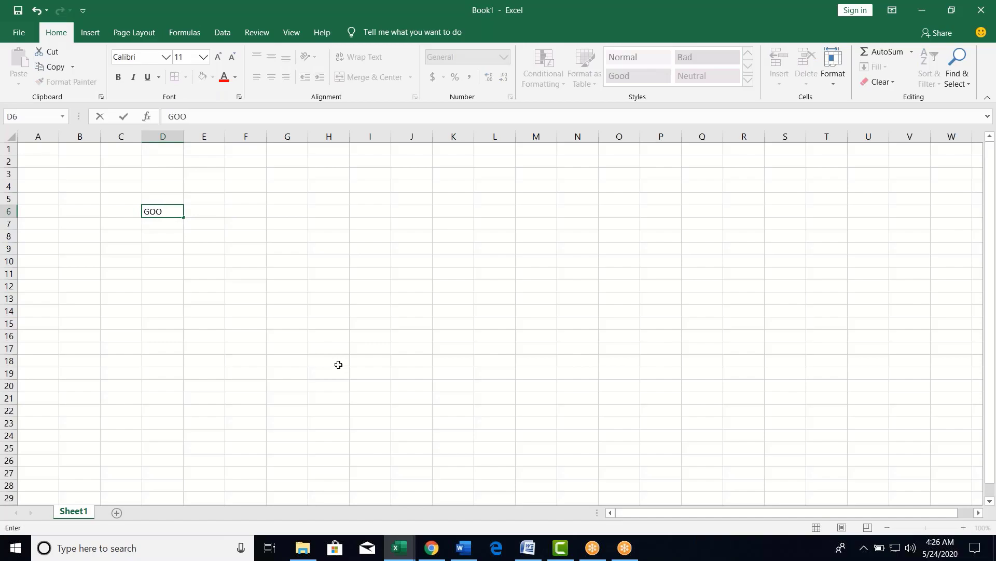
pyautogui.write('D')
pyautogui.press('Tab')
pyautogui.write('QUA')
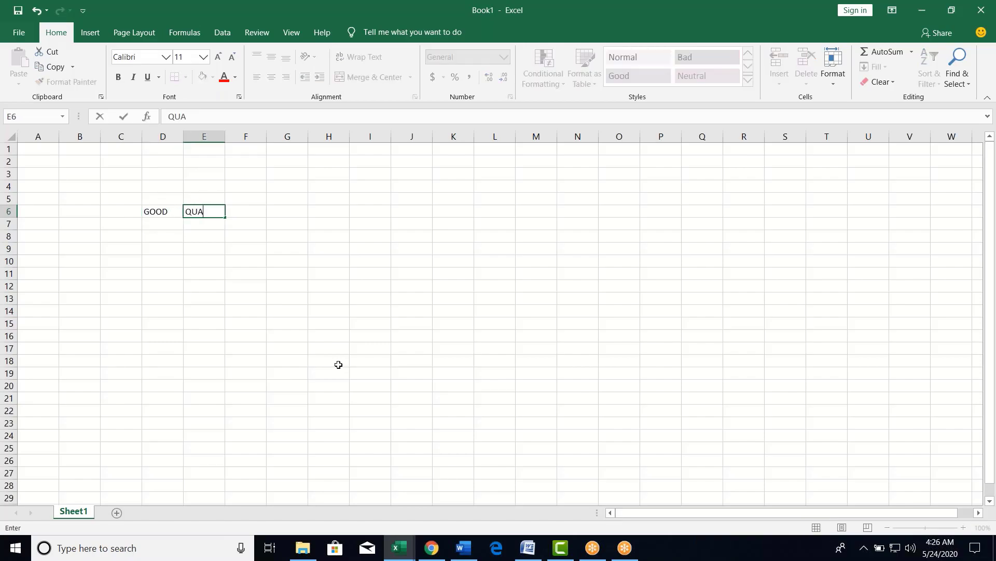
pyautogui.press('BackSpace')
pyautogui.press('BackSpace')
pyautogui.press('BackSpace')
pyautogui.write('QUANTIY')
pyautogui.press('Tab')
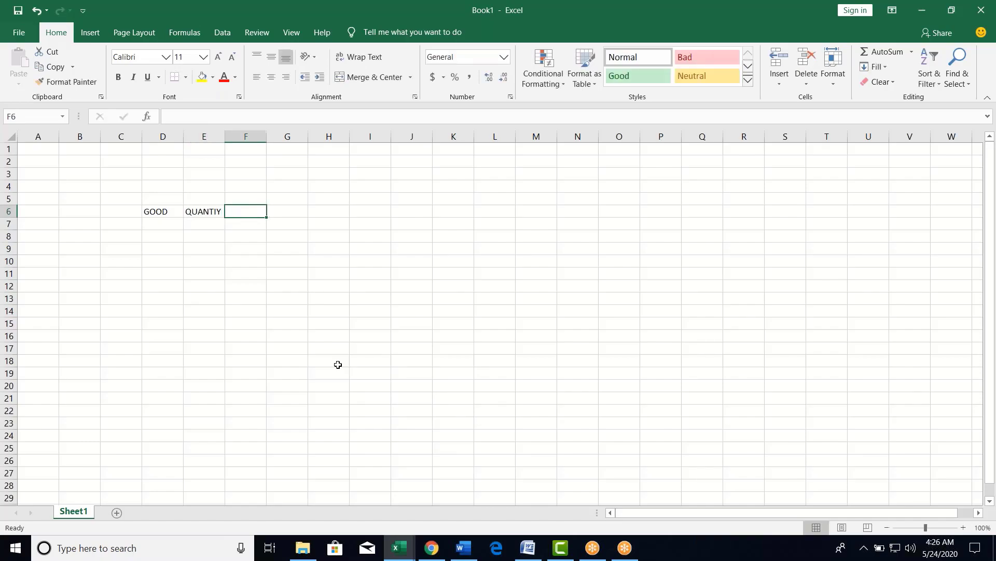
# - Add UNIT PRICE and AMOUNT headers in F6:G6 and AutoFit column F
pyautogui.write('AMOUN')
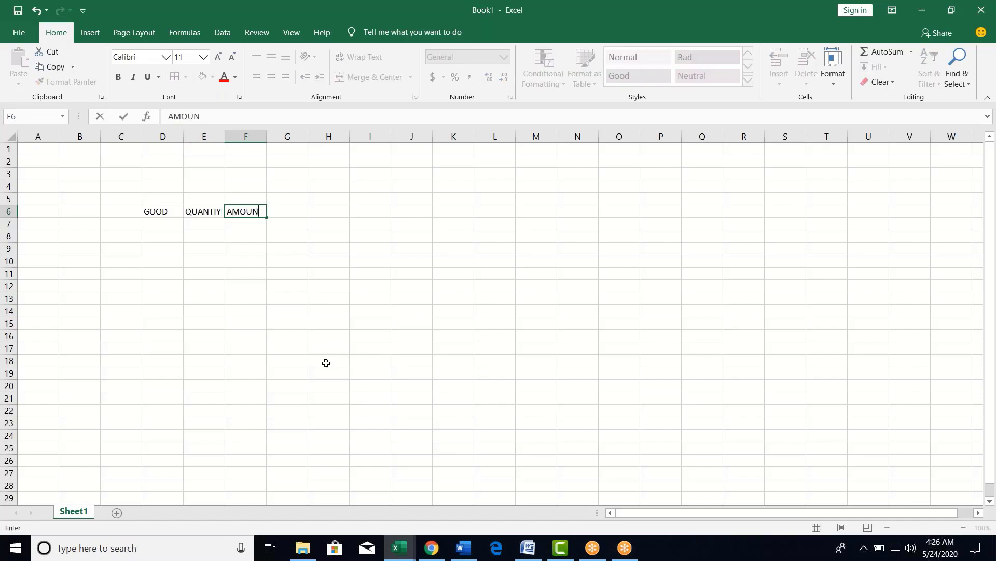
pyautogui.press('Tab')
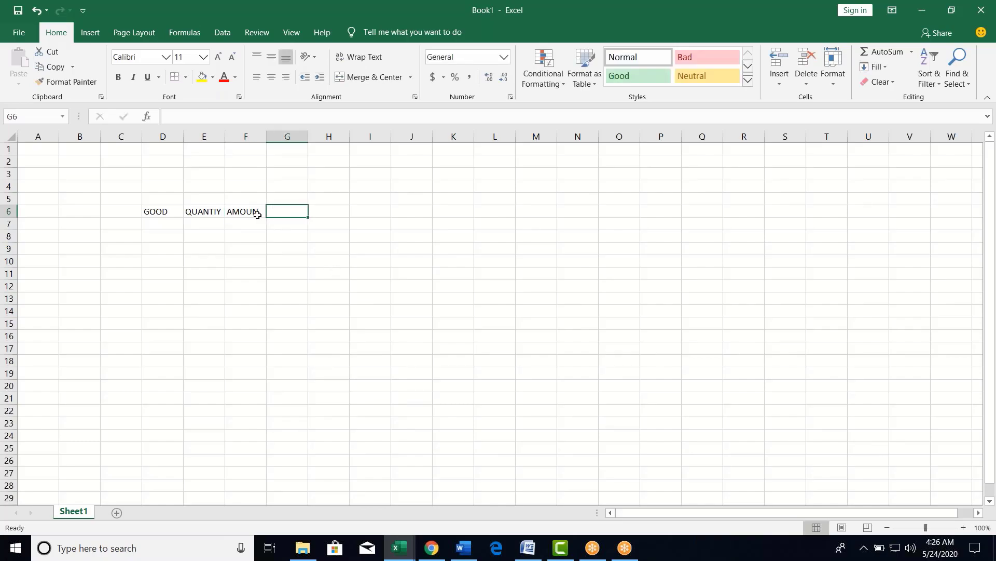
pyautogui.click(256, 213)
pyautogui.write('UN')
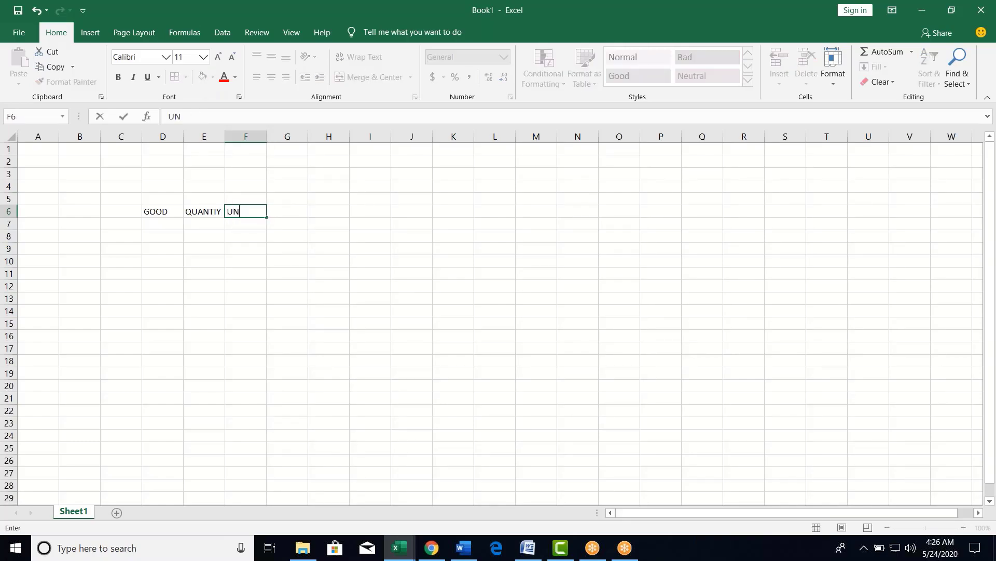
pyautogui.write('IT PRICE')
pyautogui.press('Tab')
pyautogui.write('AN')
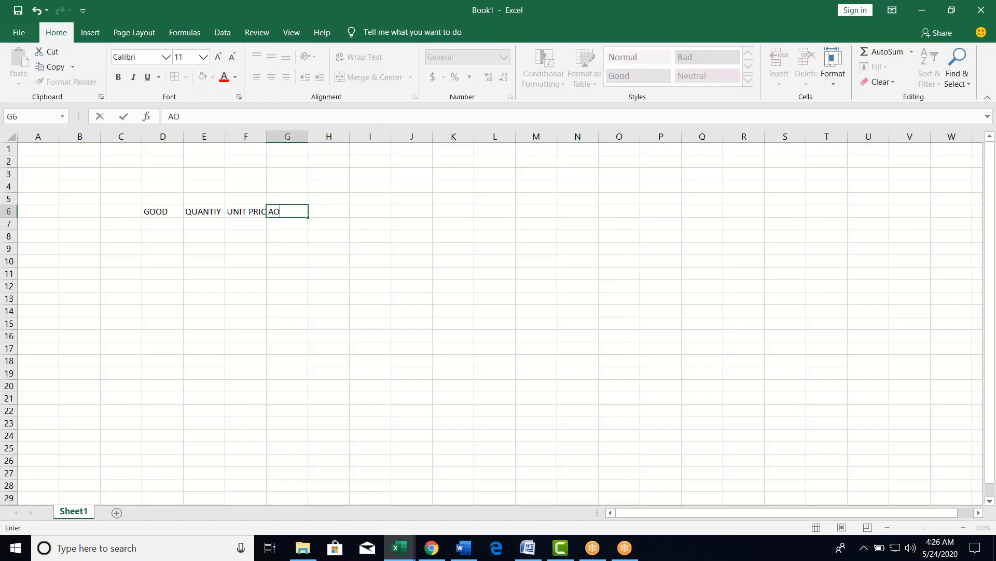
pyautogui.press('BackSpace')
pyautogui.write('MONT')
pyautogui.press('BackSpace')
pyautogui.press('BackSpace')
pyautogui.press('BackSpace')
pyautogui.write('OUNT')
pyautogui.click(252, 223)
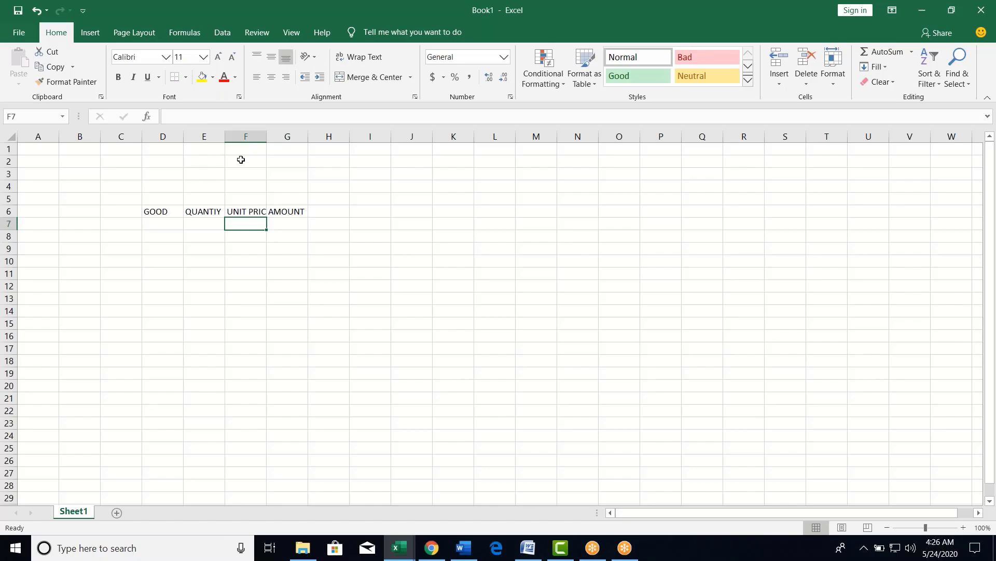
pyautogui.doubleClick(271, 140)
# - List the goods GARRI, YAM, BEANS and RICE in D7:D10
pyautogui.click(154, 230)
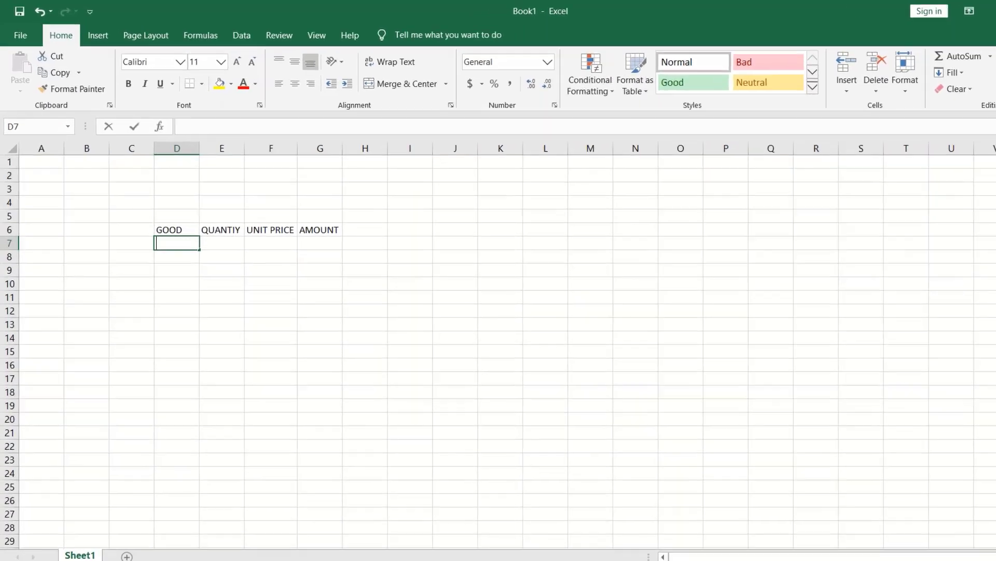
pyautogui.write('GARRI')
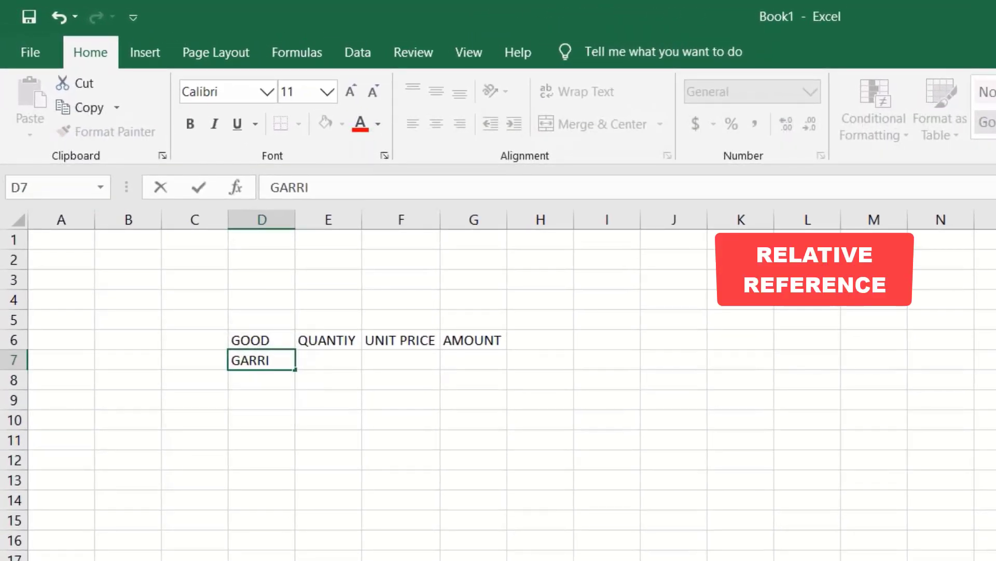
pyautogui.press('Return')
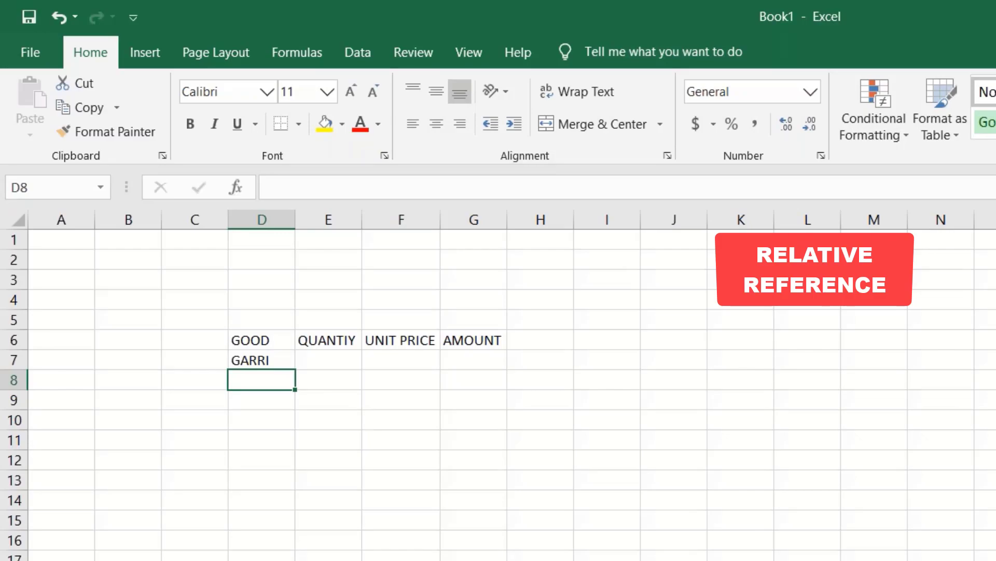
pyautogui.write('YAN')
pyautogui.press('BackSpace')
pyautogui.write('M')
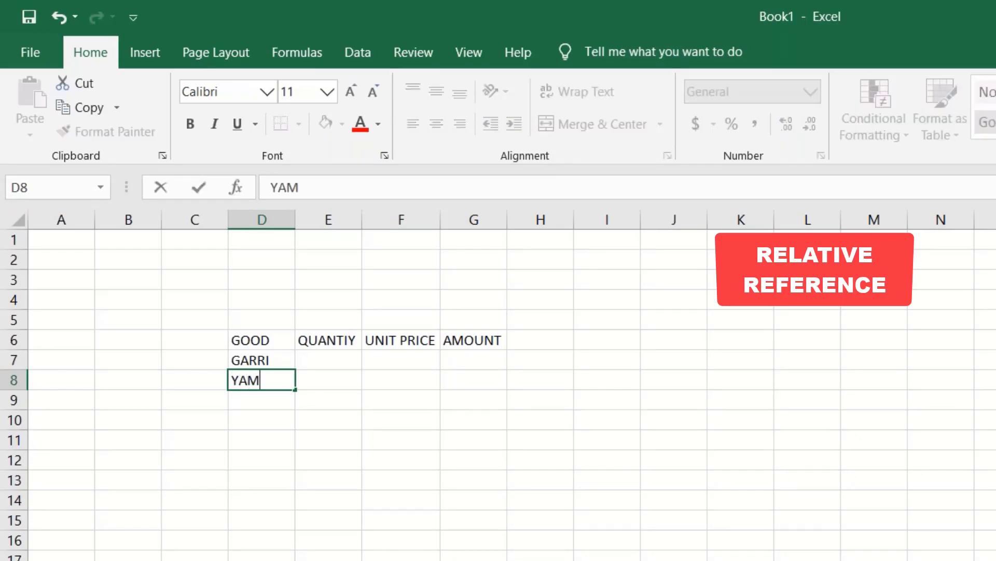
pyautogui.press('Return')
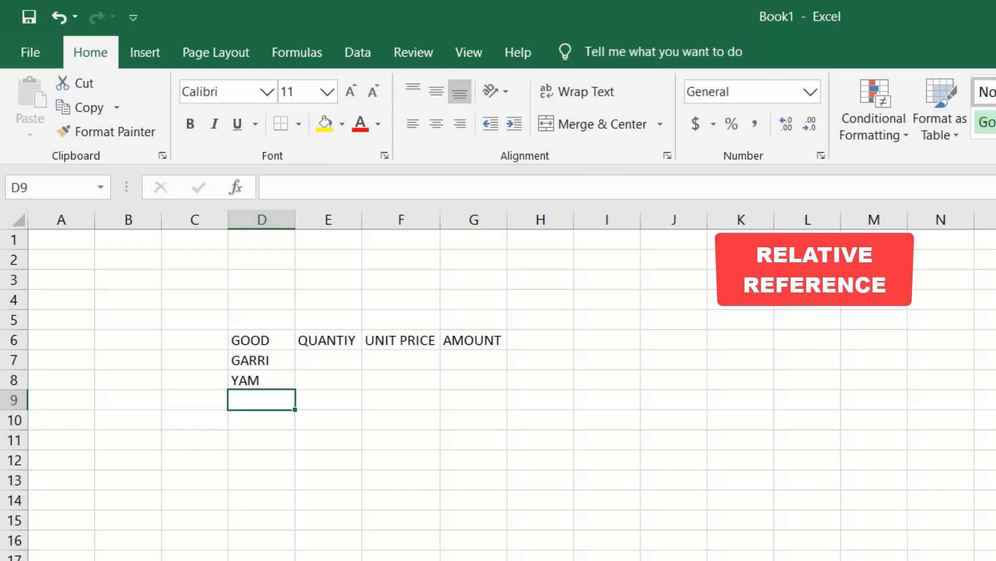
pyautogui.write('BEA')
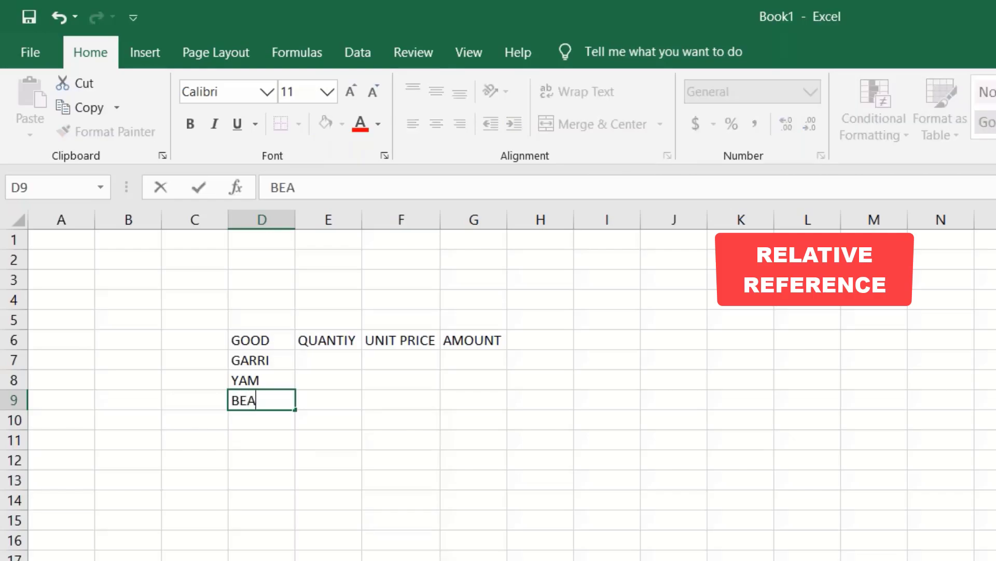
pyautogui.write('NS')
pyautogui.press('Return')
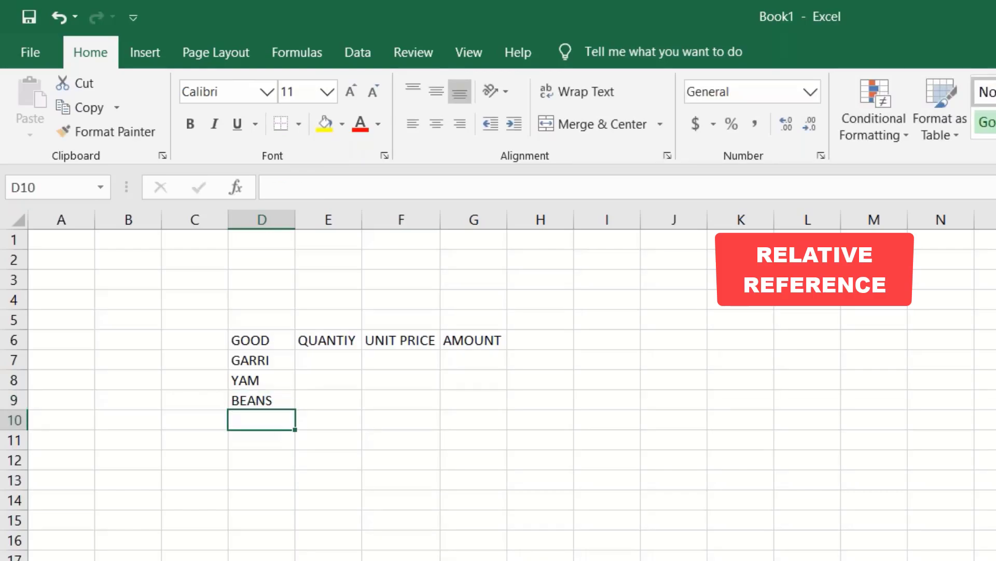
pyautogui.write('RICE')
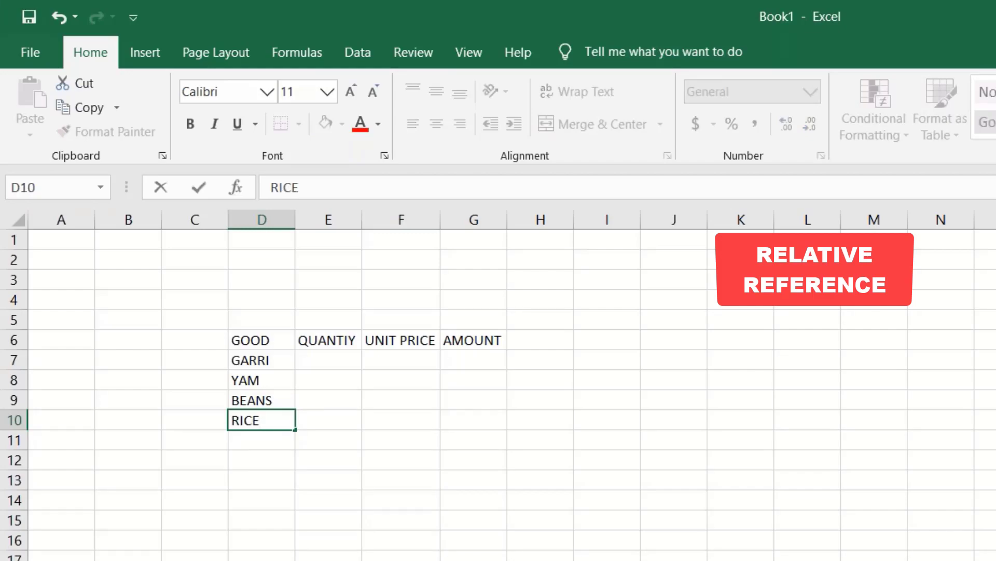
pyautogui.click(400, 499)
pyautogui.moveTo(236, 341); pyautogui.dragTo(461, 342)
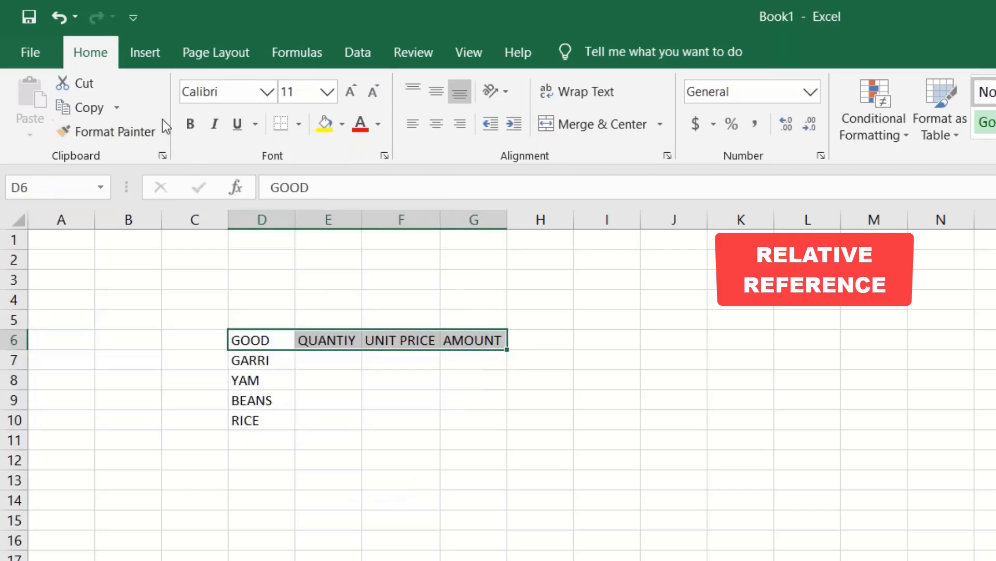
# - Bold the header row and enter quantities 5, 4, 10 and 2 in E7:E10
pyautogui.click(190, 123)
pyautogui.click(324, 360)
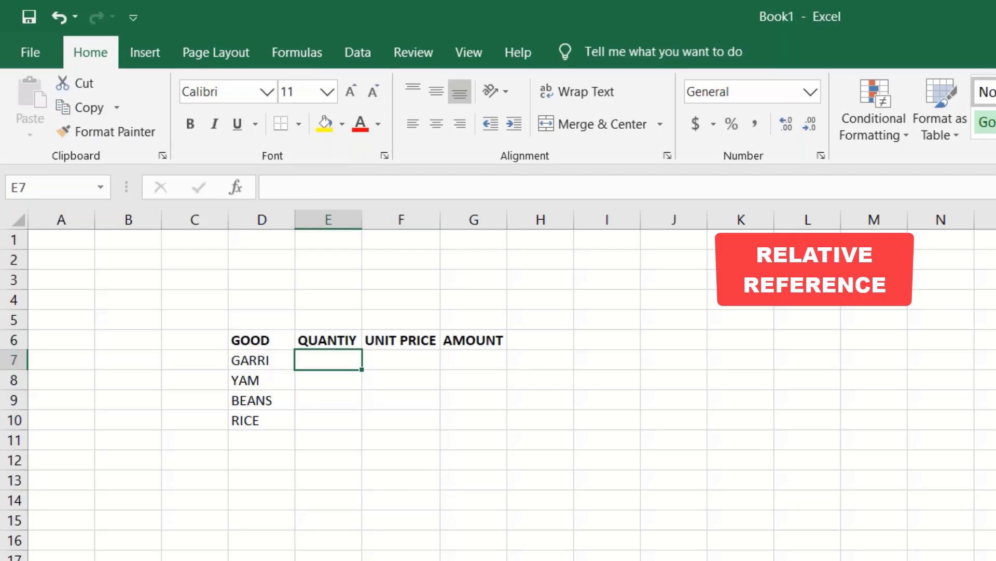
pyautogui.write('5')
pyautogui.press('Return')
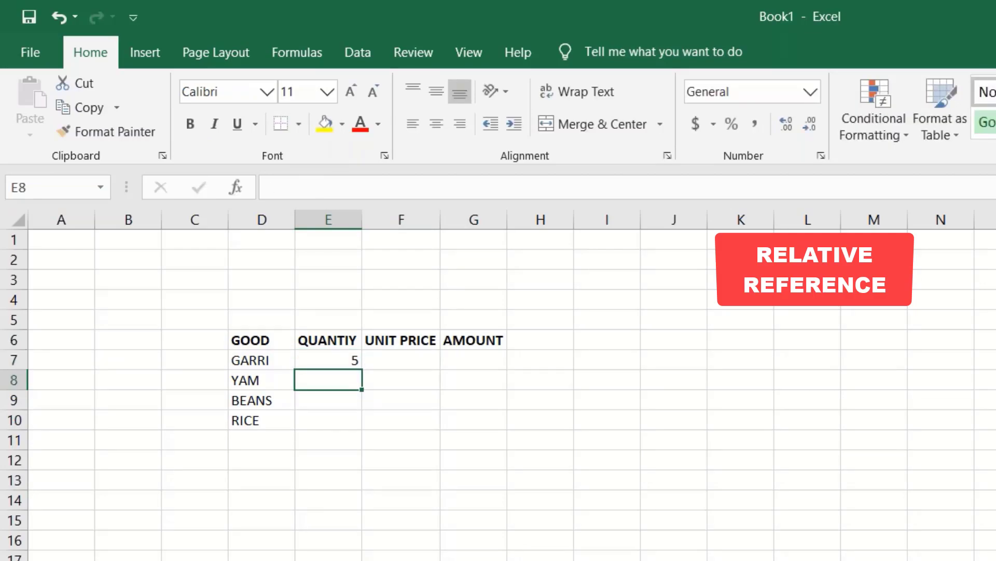
pyautogui.write('4')
pyautogui.press('Return')
pyautogui.write('10')
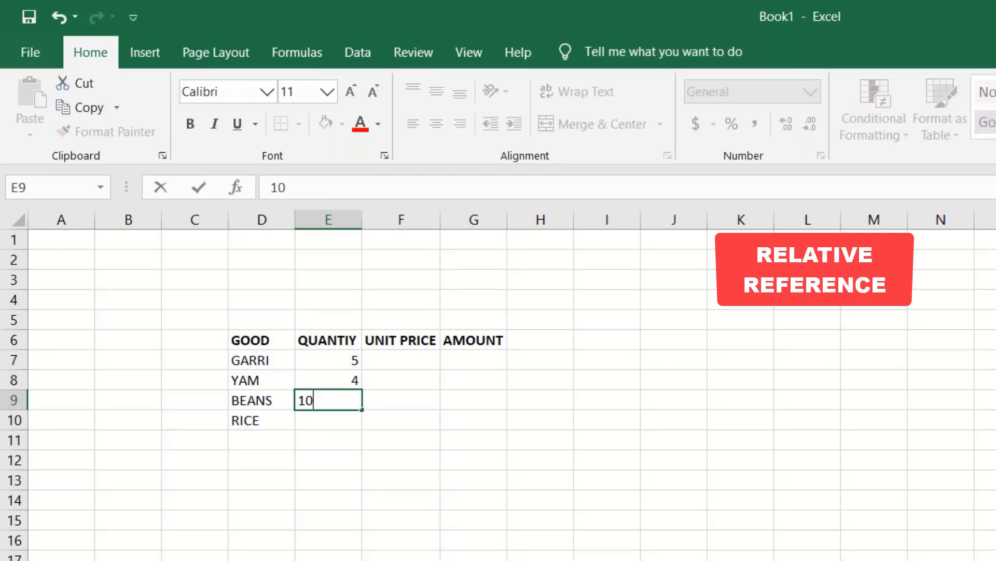
pyautogui.press('Return')
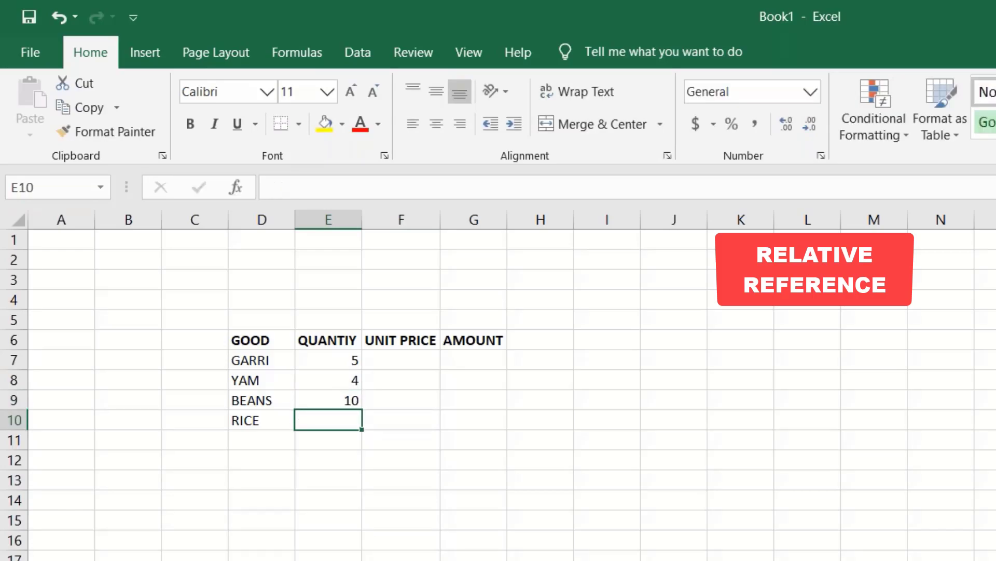
pyautogui.write('2')
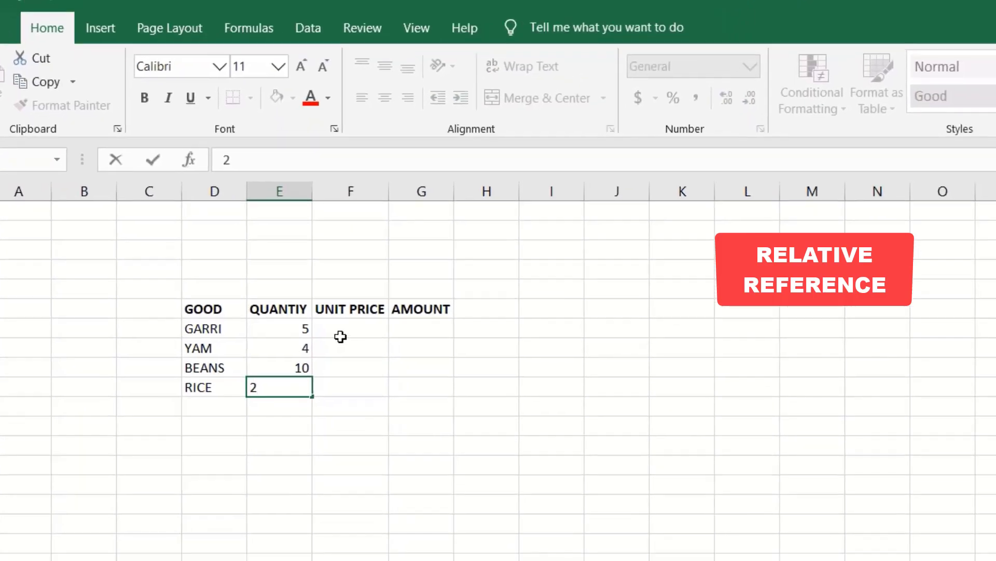
# - Enter unit prices 20, 15, 20 and 10 in F7:F10 and widen column G
pyautogui.click(401, 360)
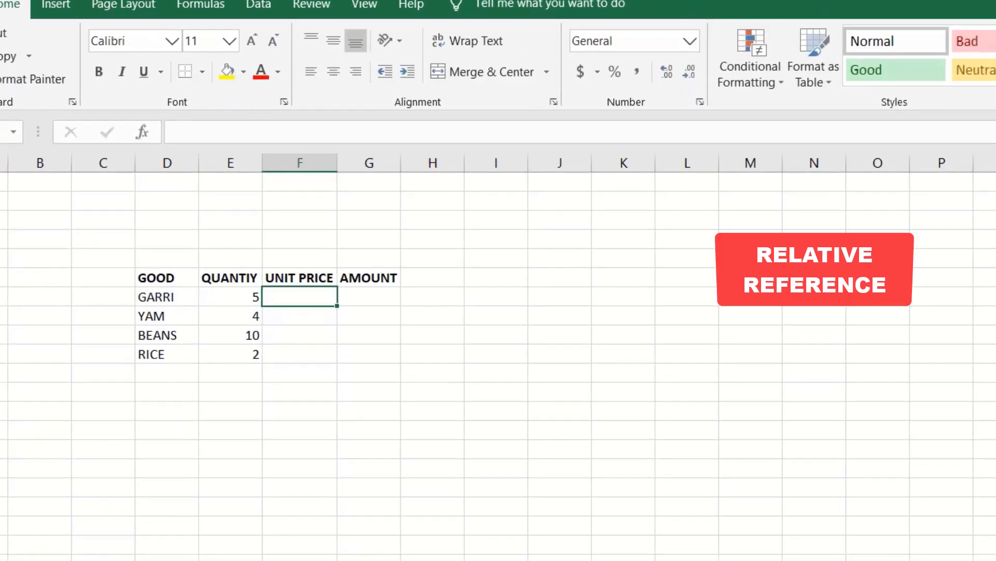
pyautogui.write('20')
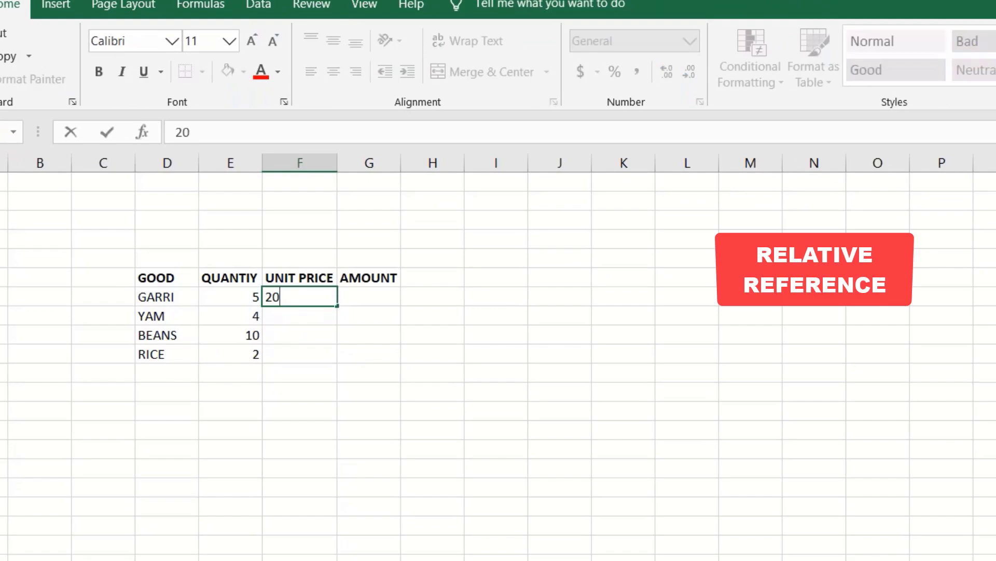
pyautogui.press('Return')
pyautogui.write('15')
pyautogui.press('Return')
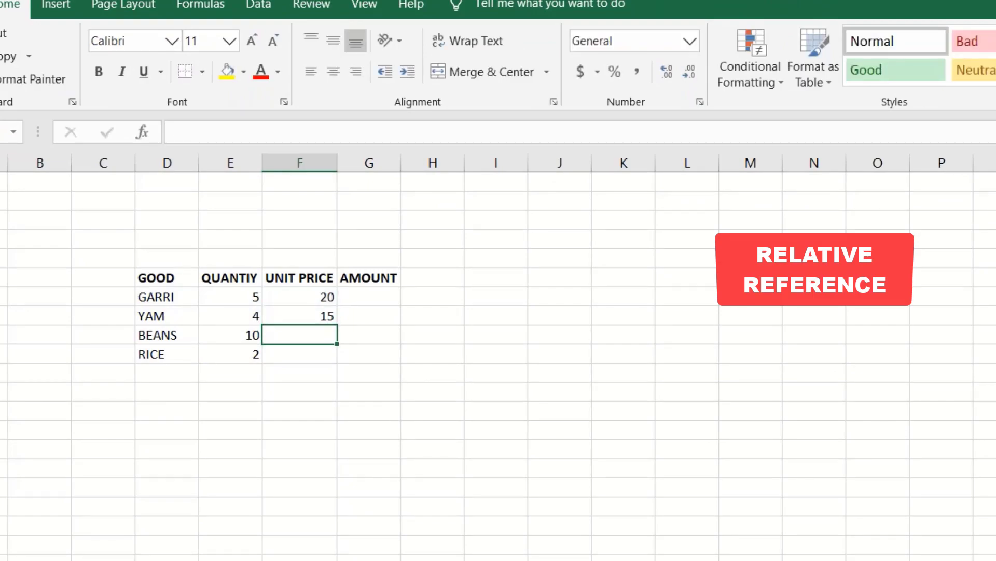
pyautogui.write('20')
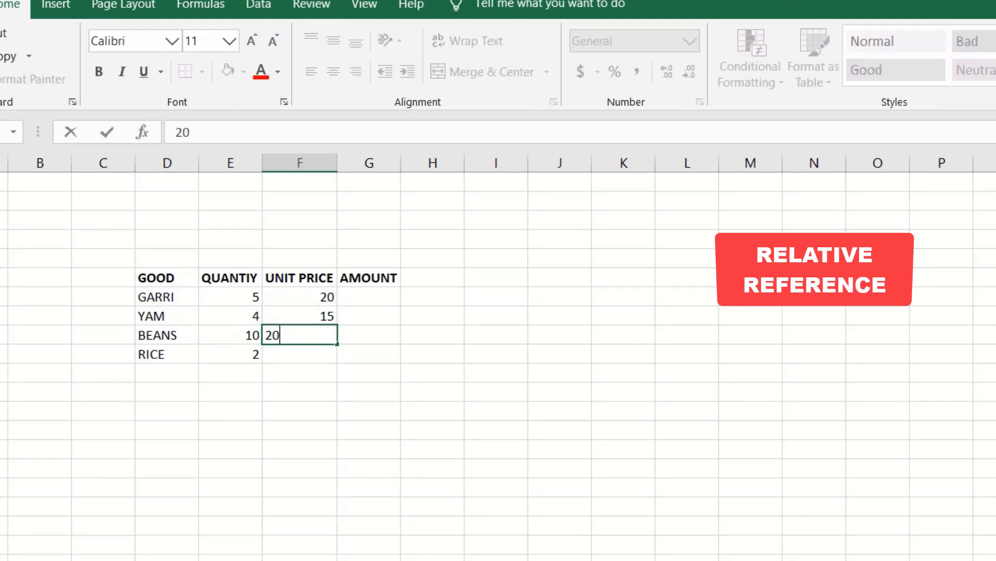
pyautogui.press('Return')
pyautogui.write('10')
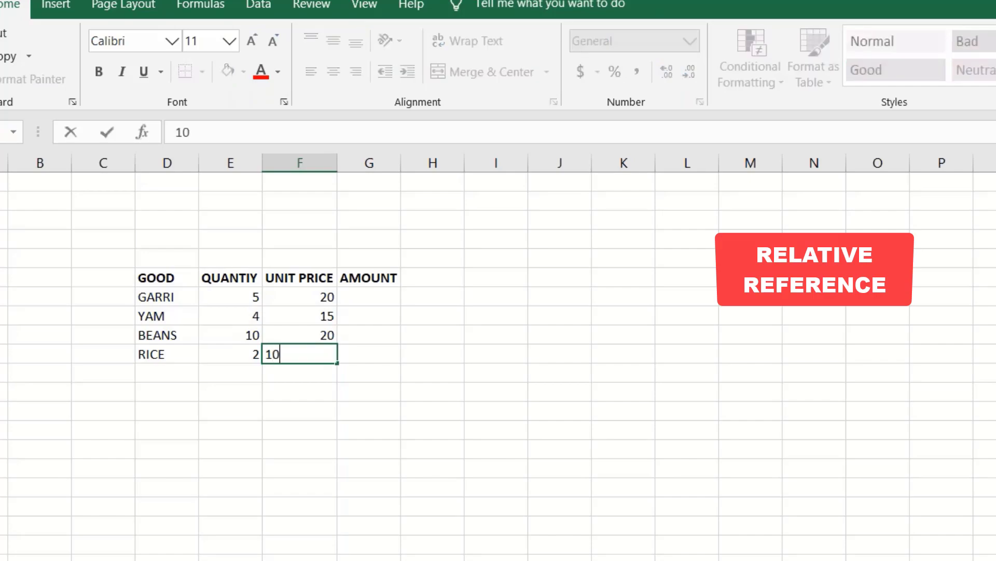
pyautogui.press('Return')
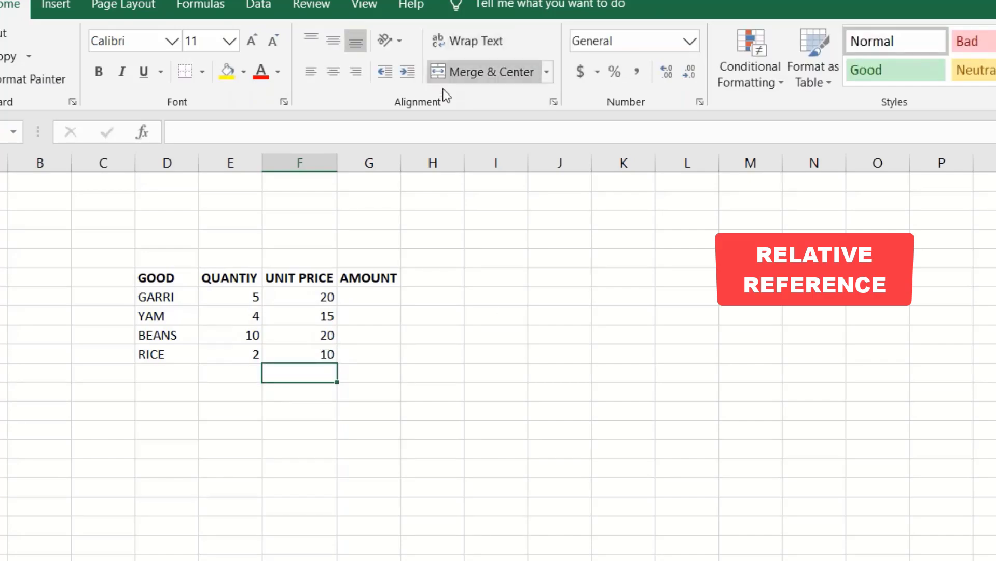
pyautogui.moveTo(406, 166); pyautogui.dragTo(435, 165)
pyautogui.click(391, 301)
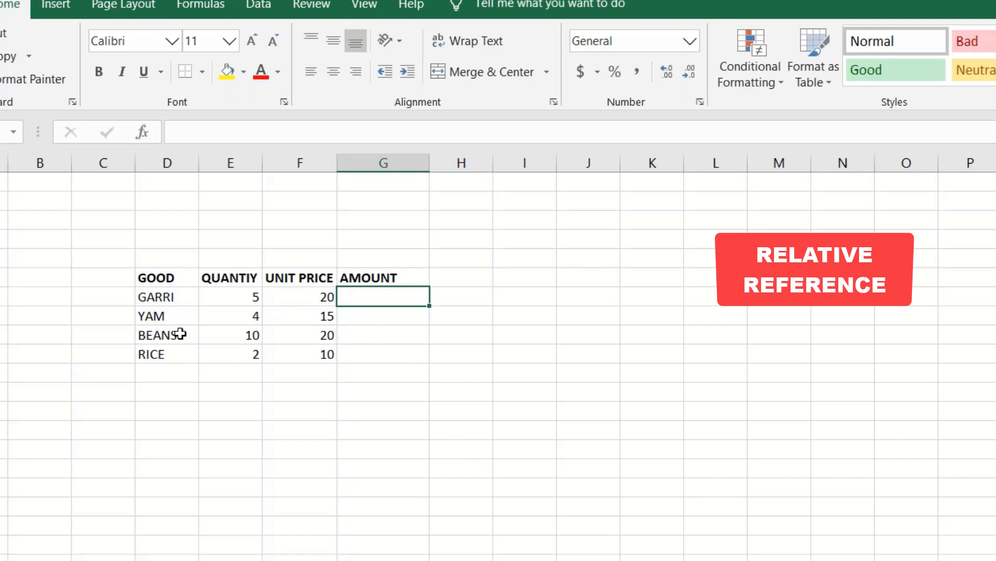
# - Make GARRI in D7 bold and cancel the half-entered =E7 formula
pyautogui.click(2, 296)
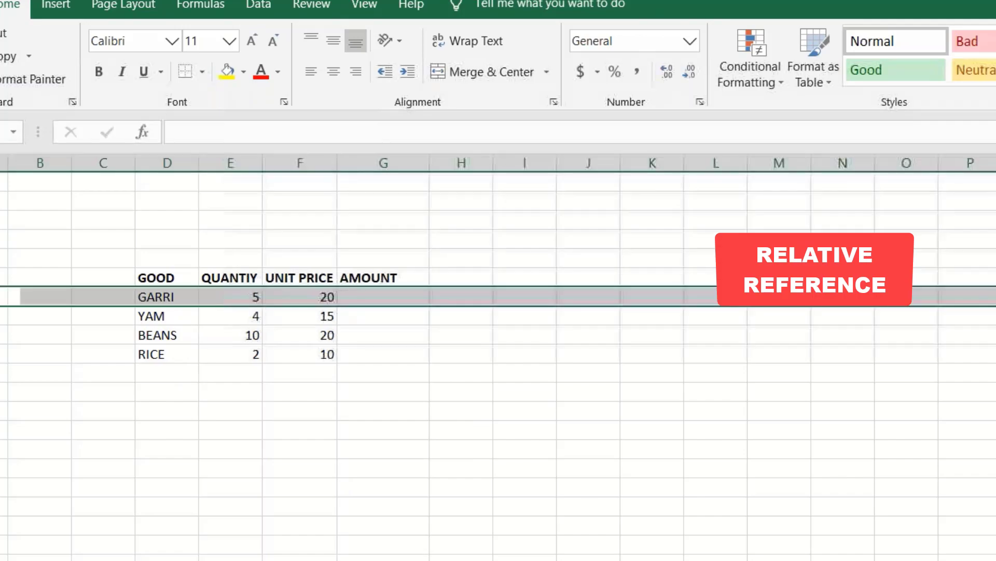
pyautogui.click(164, 297)
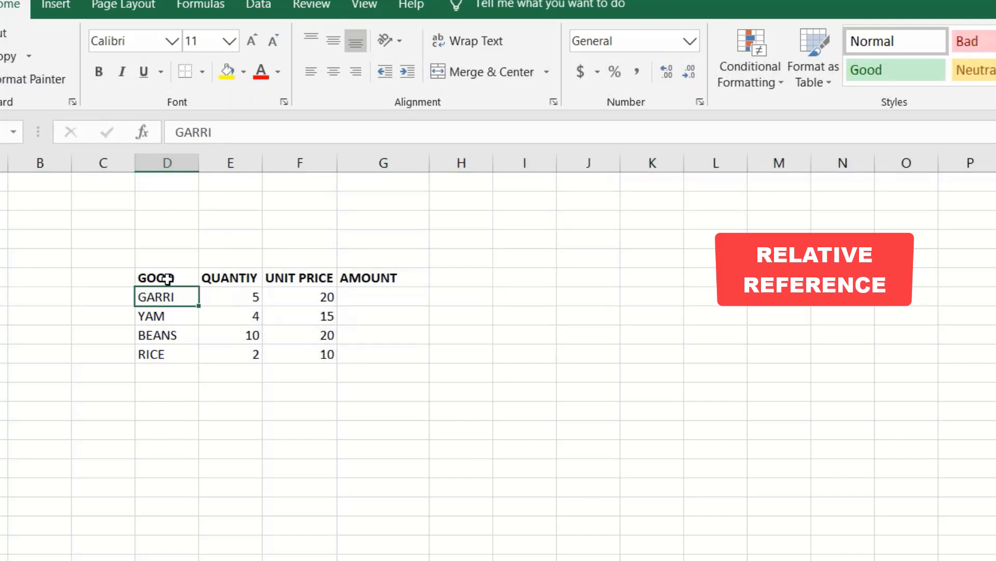
pyautogui.click(99, 72)
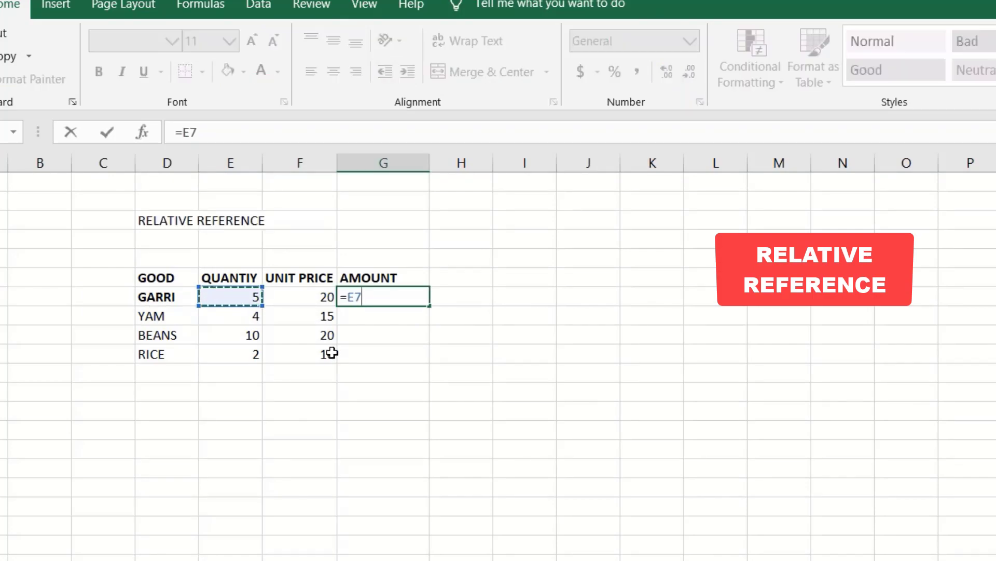
pyautogui.press('Escape')
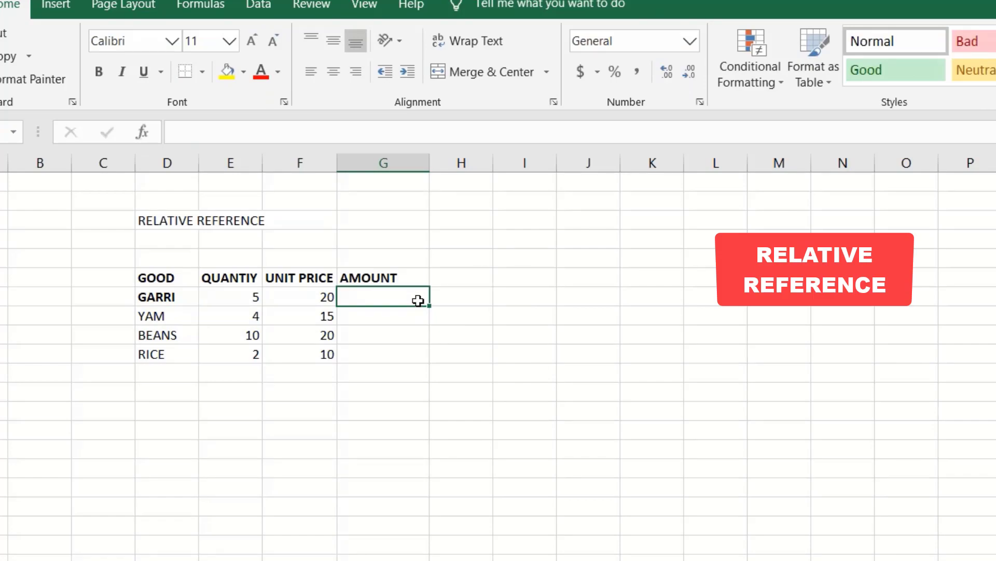
# - Enter =E7*F7 in G7 so GARRI's amount shows 100
pyautogui.write('=')
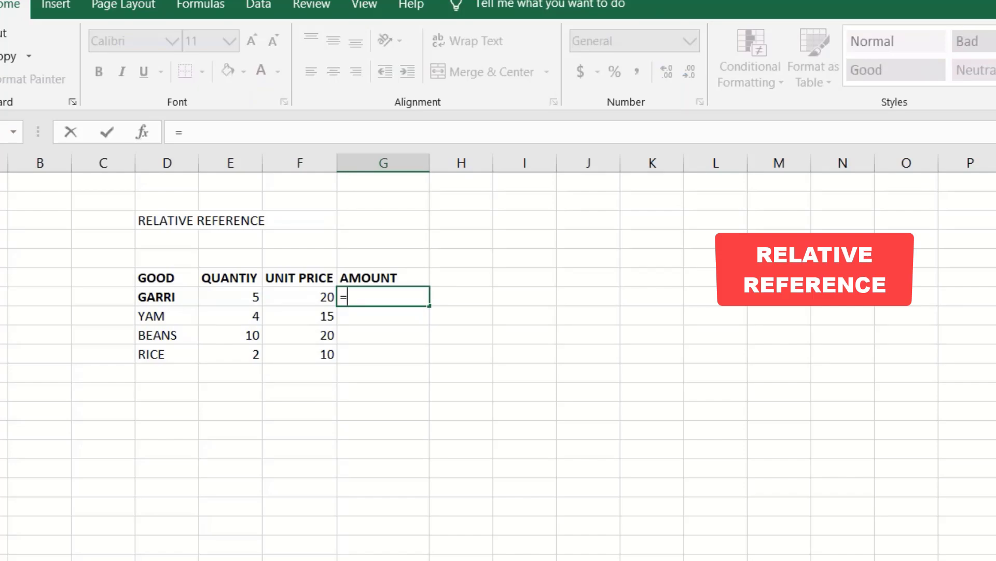
pyautogui.write('E')
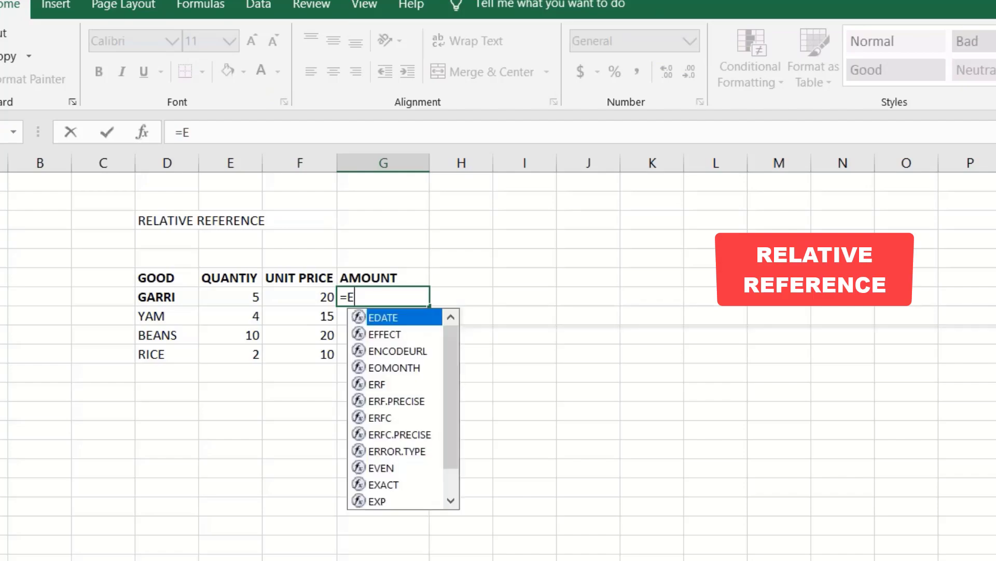
pyautogui.write('7')
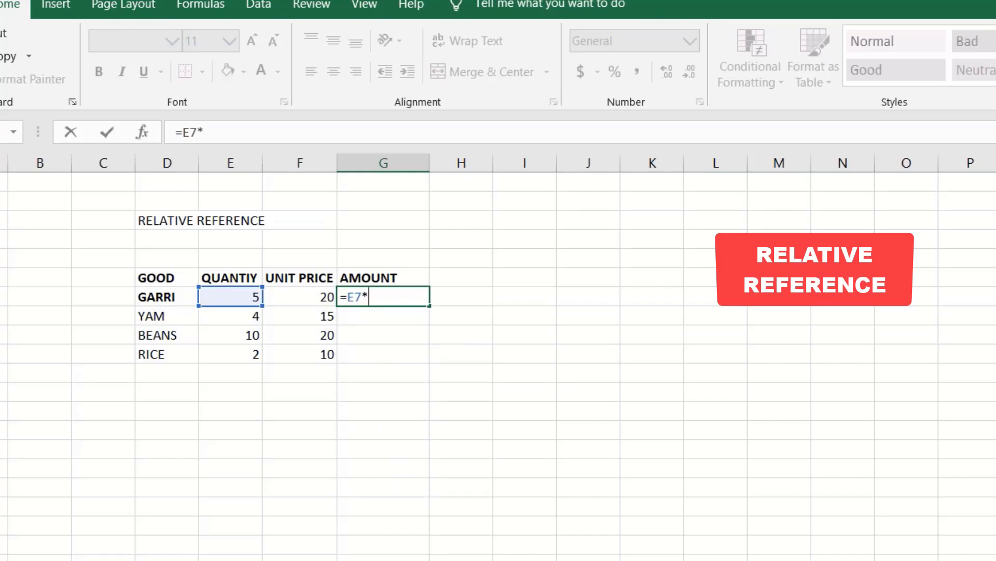
pyautogui.write('*')
pyautogui.write('F7')
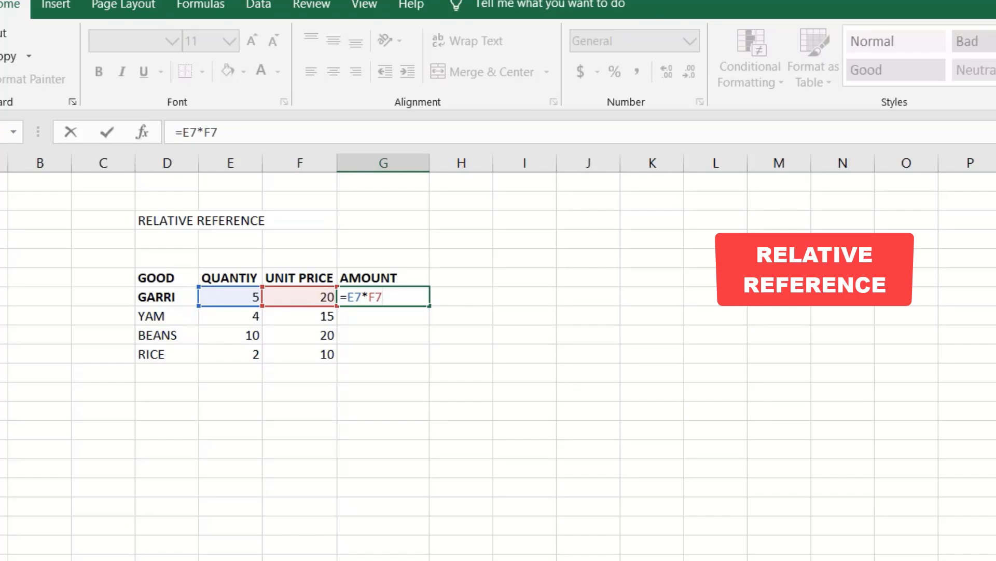
pyautogui.press('Return')
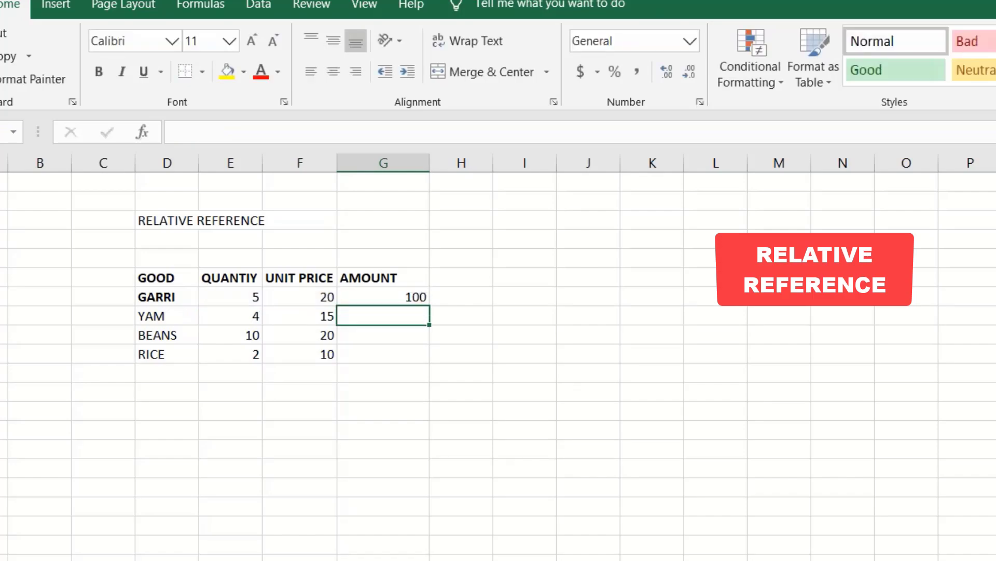
# - Check G7's =E7*F7 formula, then select G7:G10 for filling
pyautogui.click(486, 354)
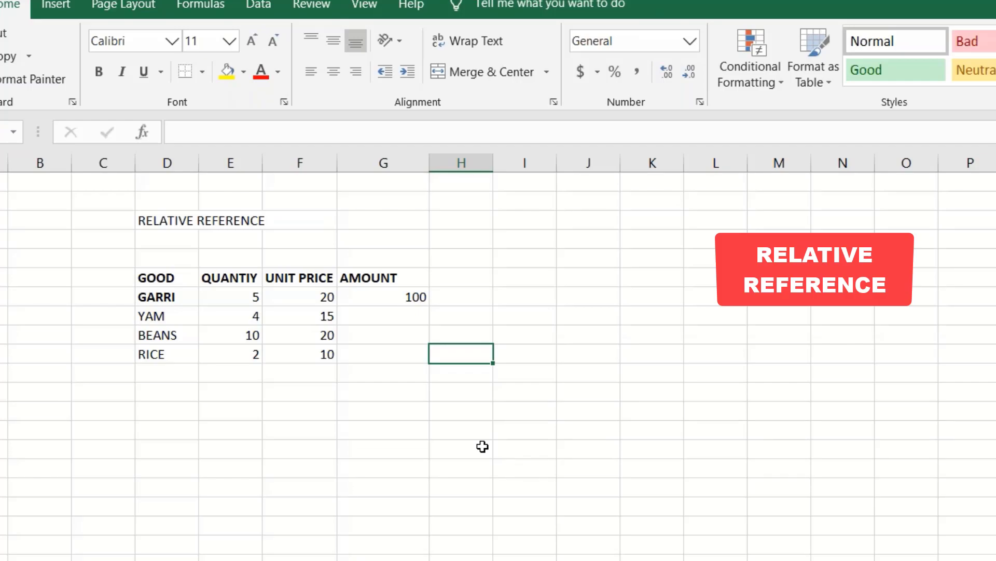
pyautogui.click(396, 297)
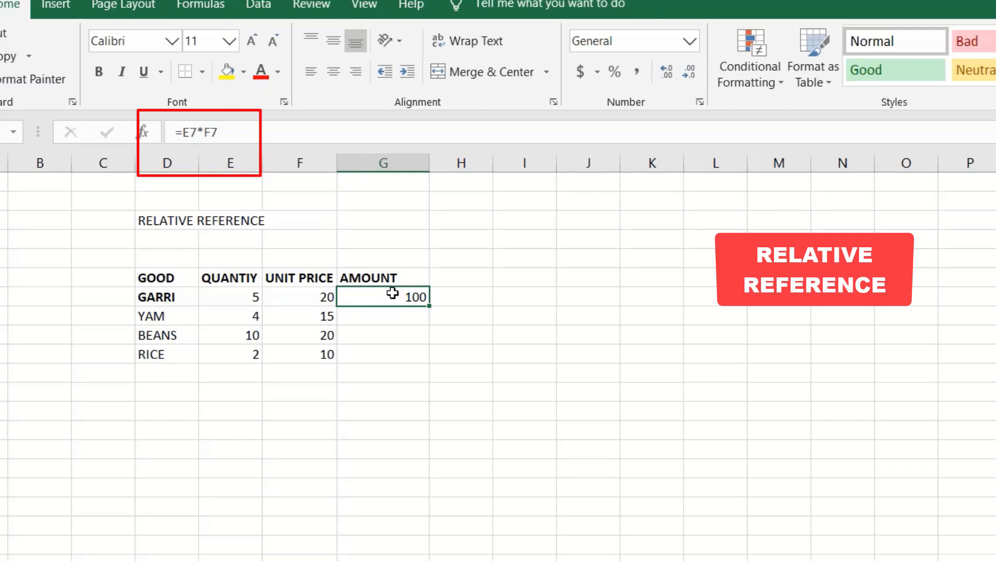
pyautogui.moveTo(390, 301); pyautogui.dragTo(384, 352)
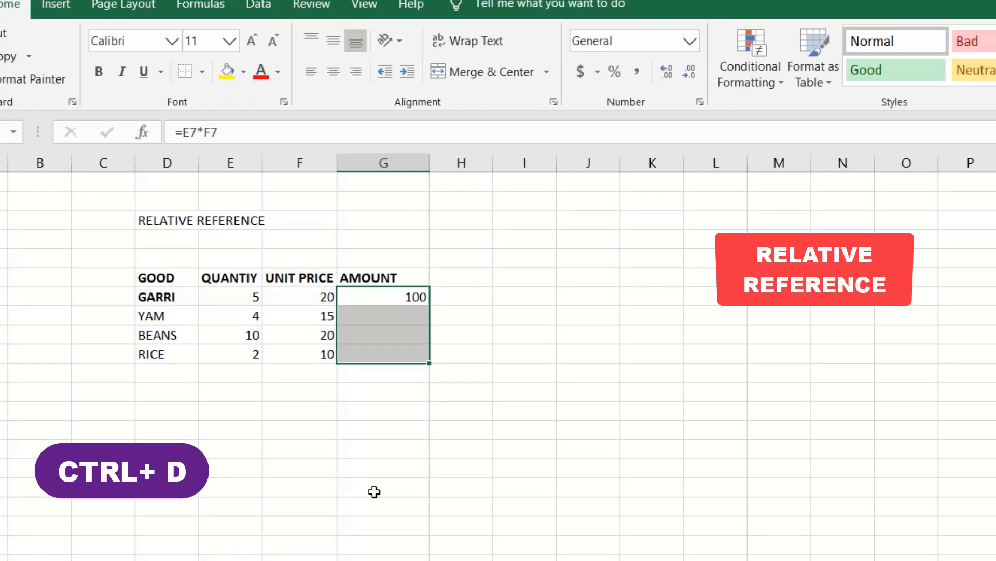
# - Fill G7's formula down with Ctrl+D, giving 60, 200 and 20 in G8:G10
pyautogui.hotkey('ctrl', 'd')
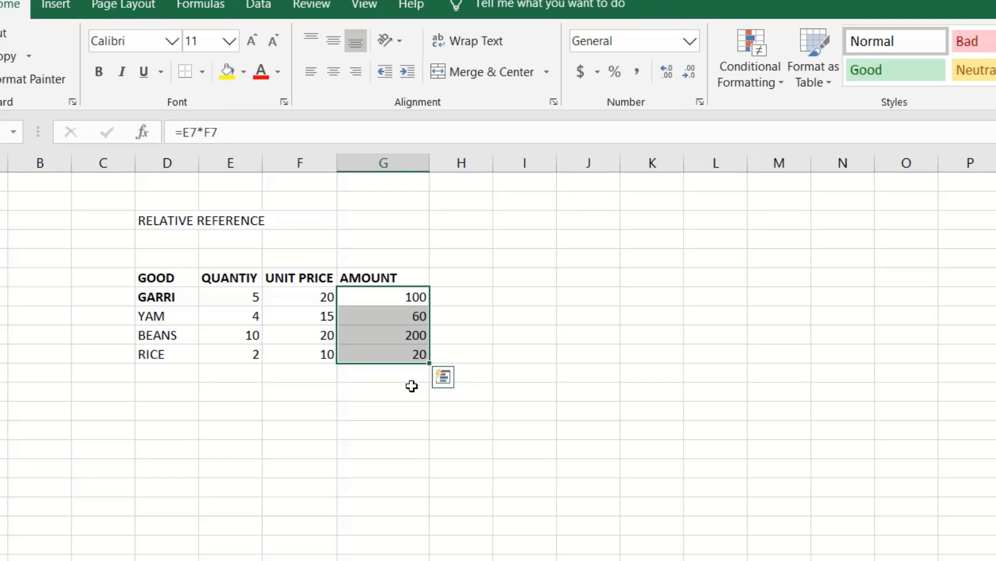
pyautogui.moveTo(378, 301); pyautogui.dragTo(884, 296)
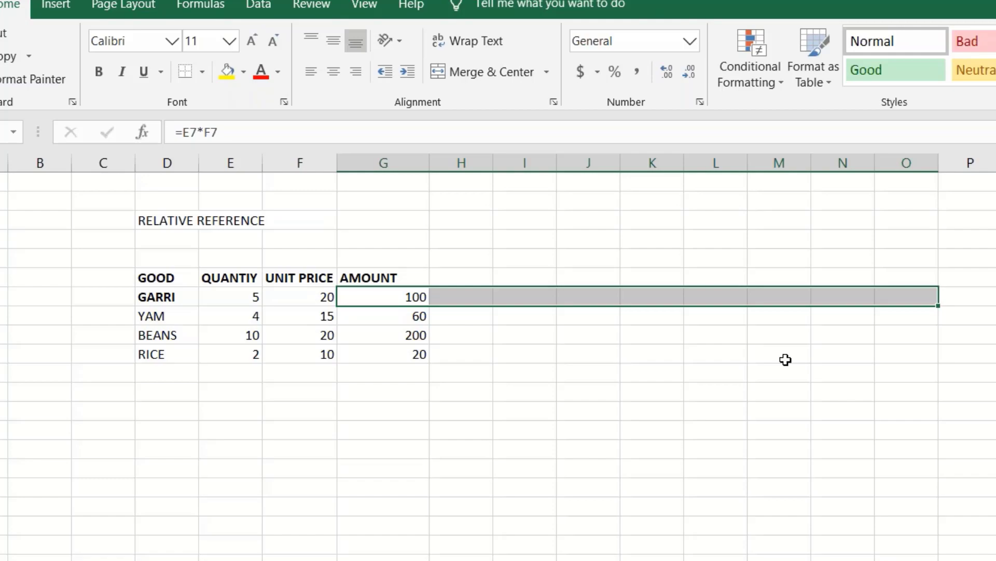
pyautogui.click(782, 377)
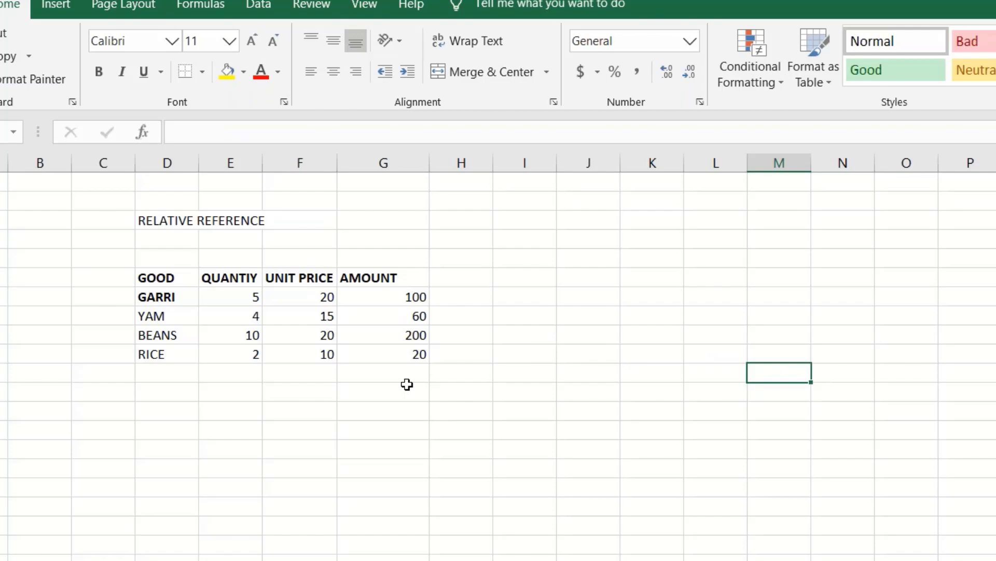
# - Undo the fill-down and reselect G7:G10
pyautogui.hotkey('ctrl', 'z')
pyautogui.click(432, 413)
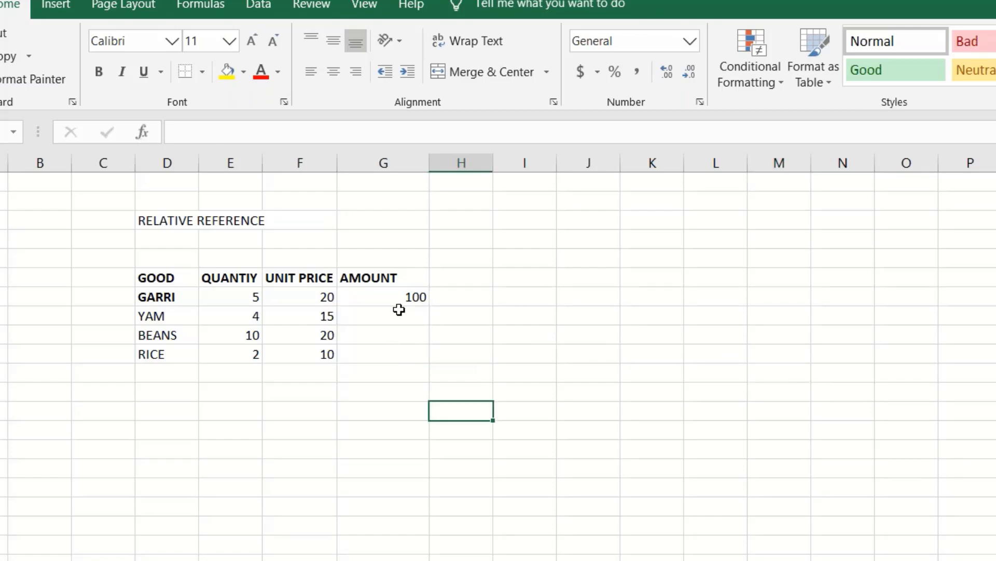
pyautogui.moveTo(399, 296); pyautogui.dragTo(392, 344)
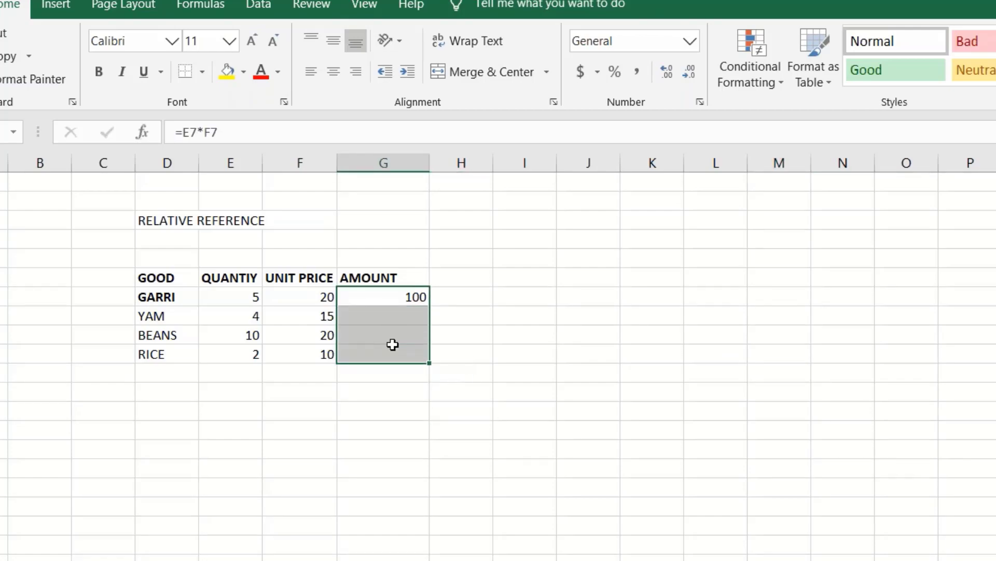
pyautogui.click(389, 300)
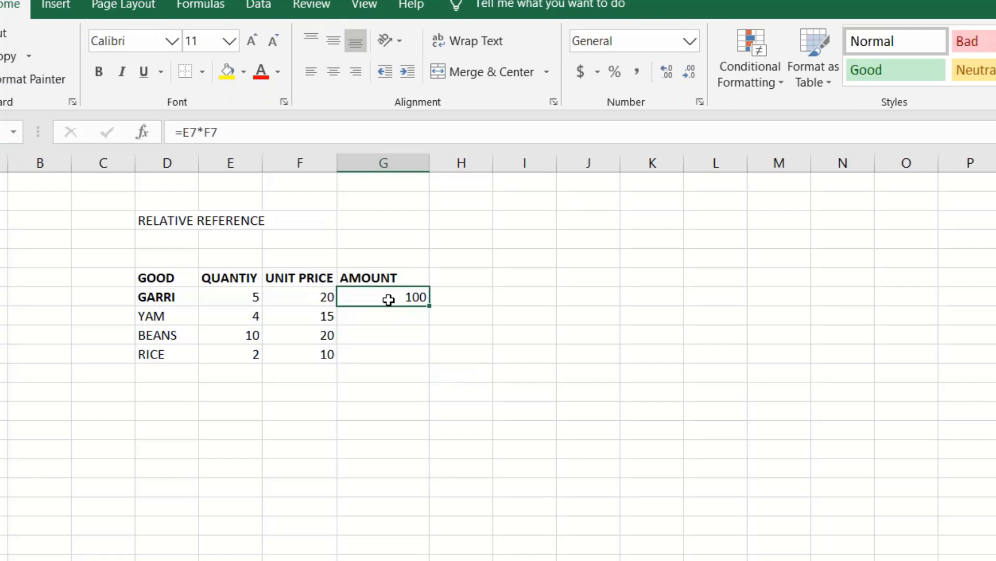
pyautogui.moveTo(389, 299); pyautogui.dragTo(385, 350)
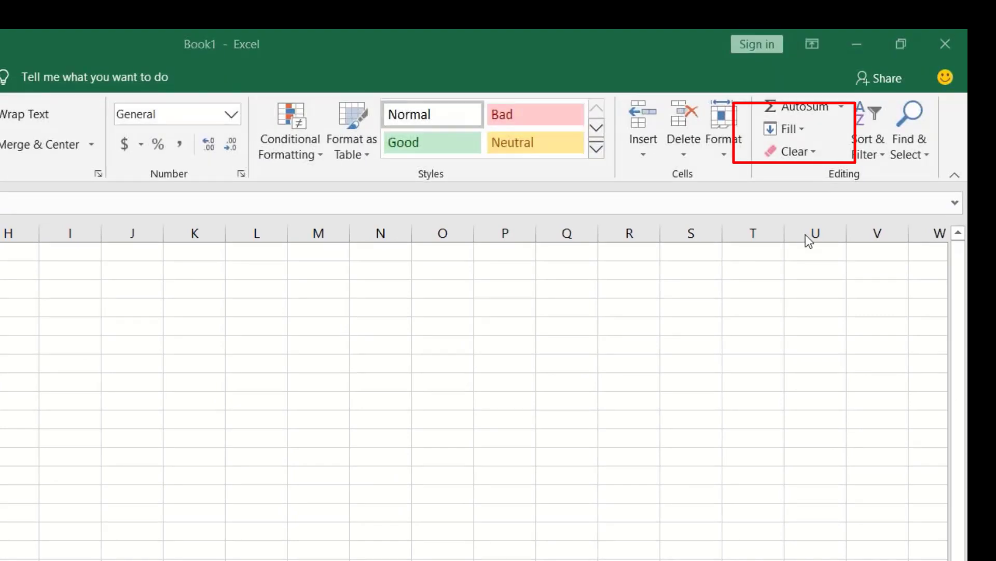
# - Use Home > Fill > Down to copy G7's formula through G10 again
pyautogui.click(802, 129)
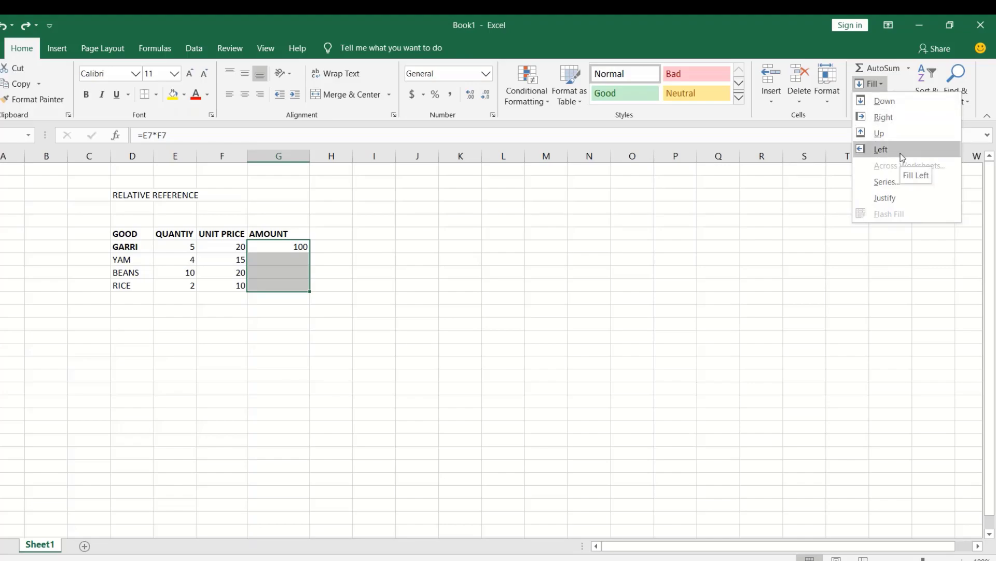
pyautogui.click(880, 104)
pyautogui.click(499, 306)
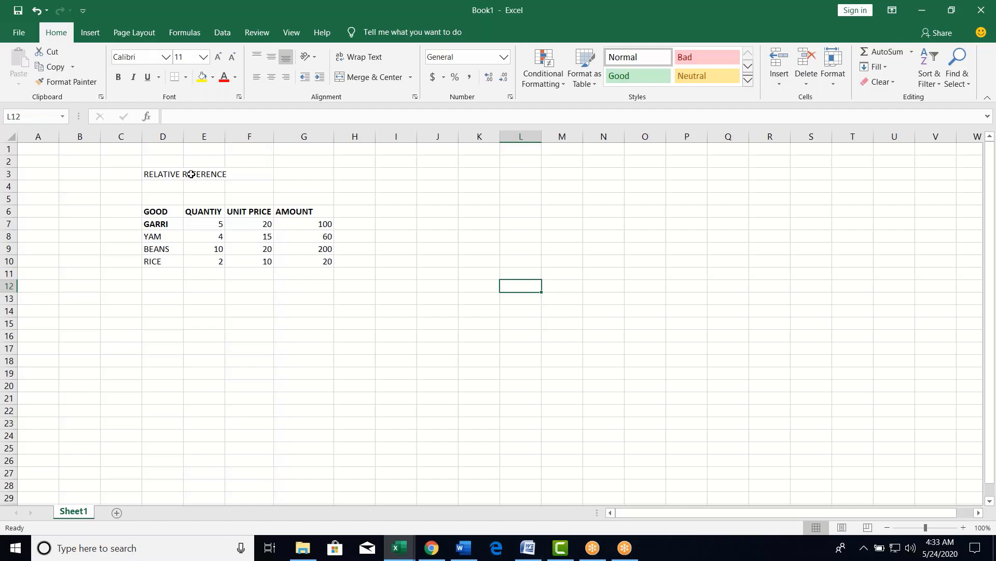
pyautogui.click(169, 175)
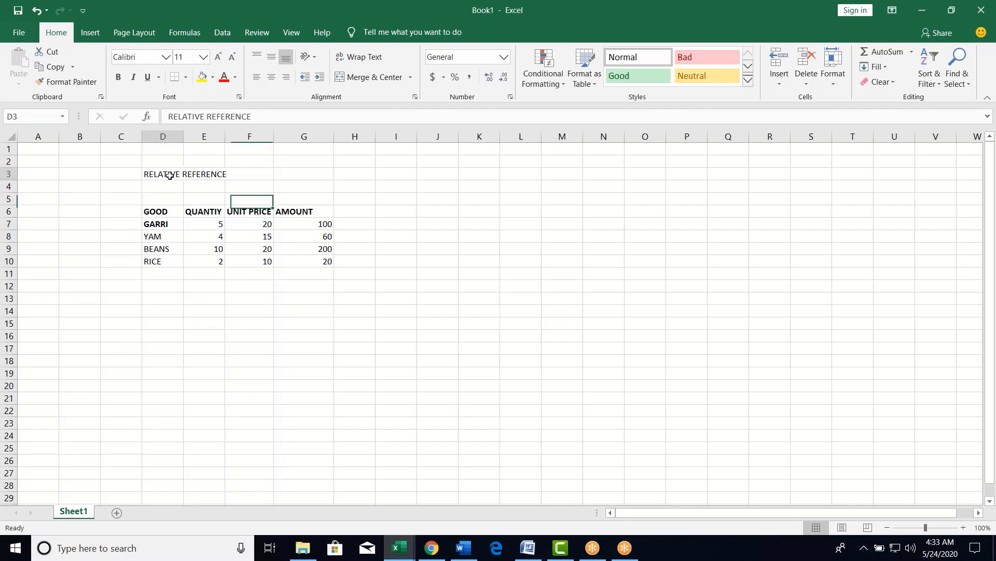
pyautogui.click(326, 226)
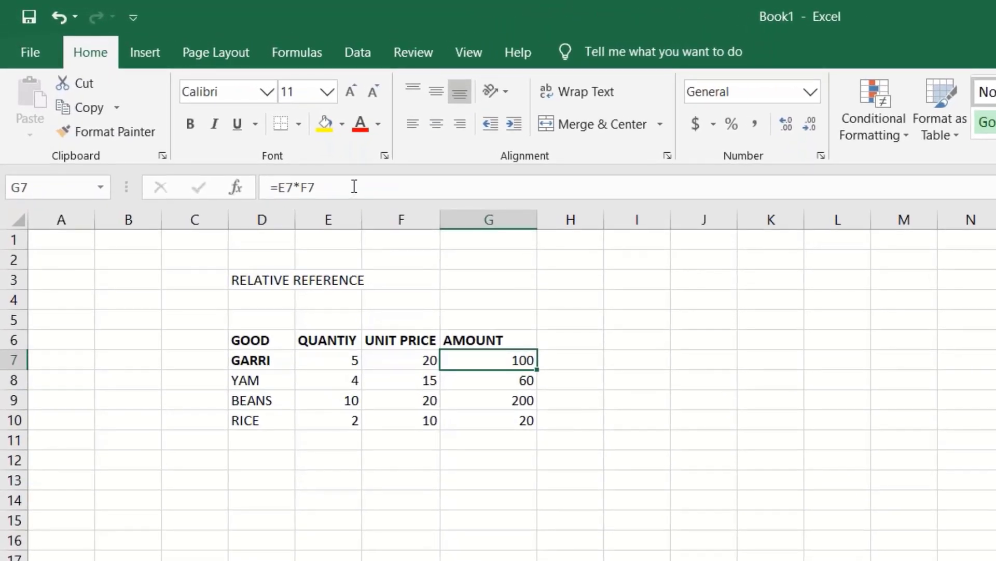
pyautogui.click(354, 187)
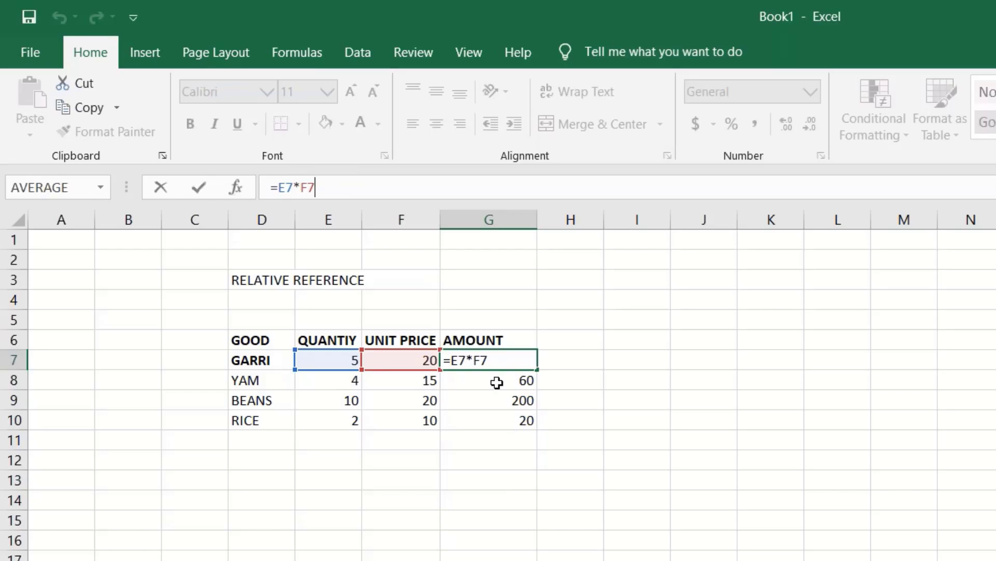
pyautogui.click(496, 382)
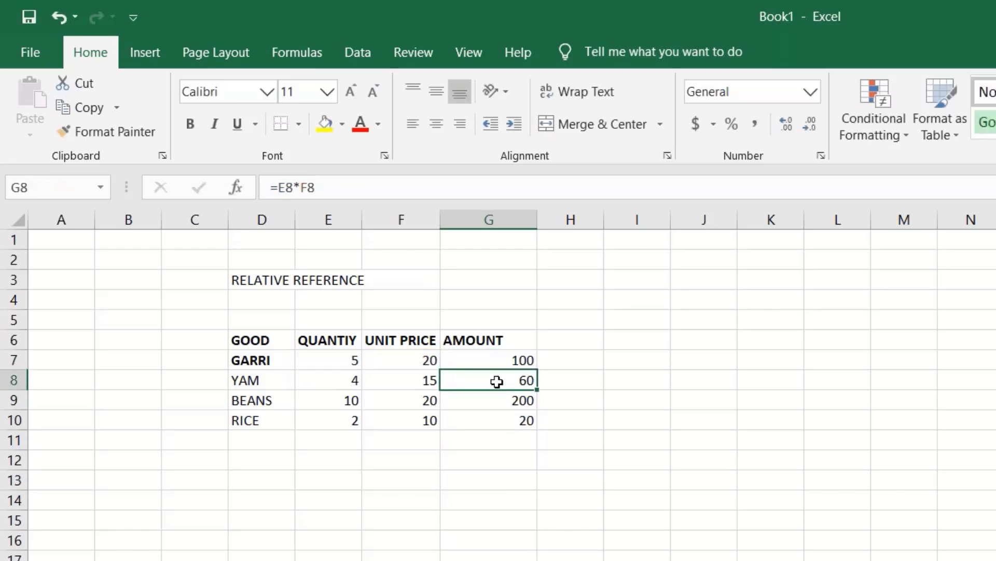
pyautogui.click(395, 190)
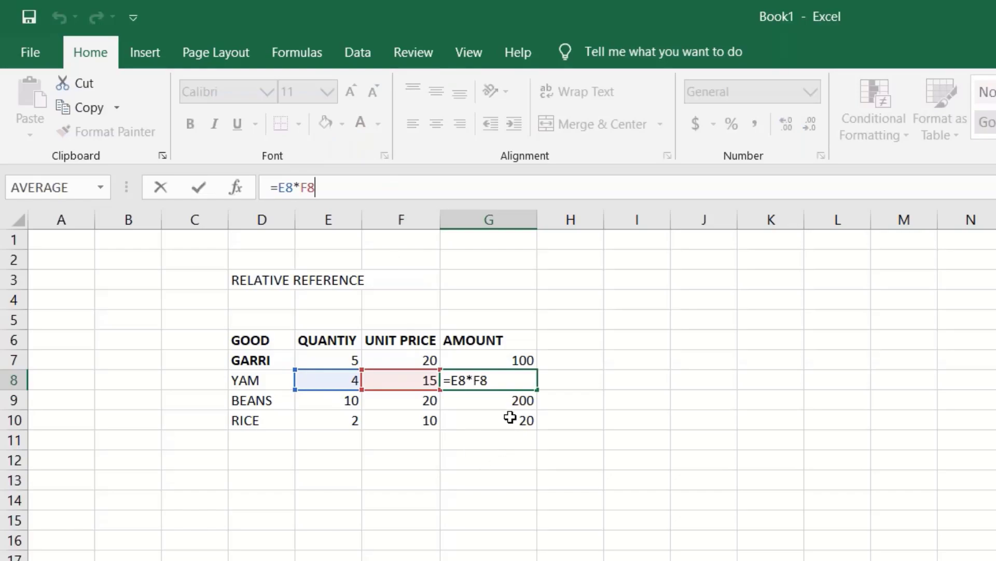
pyautogui.click(507, 401)
pyautogui.click(505, 423)
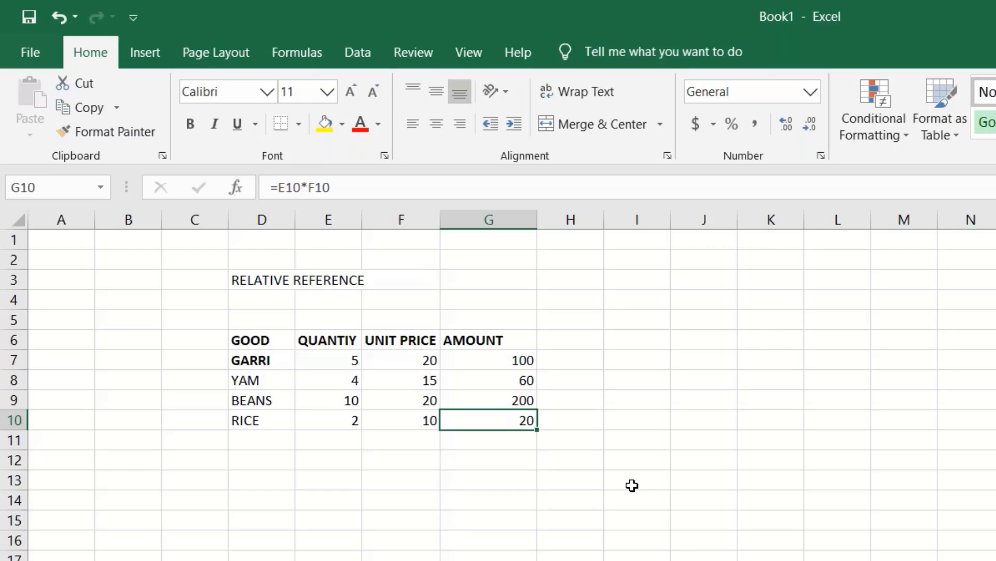
pyautogui.click(528, 359)
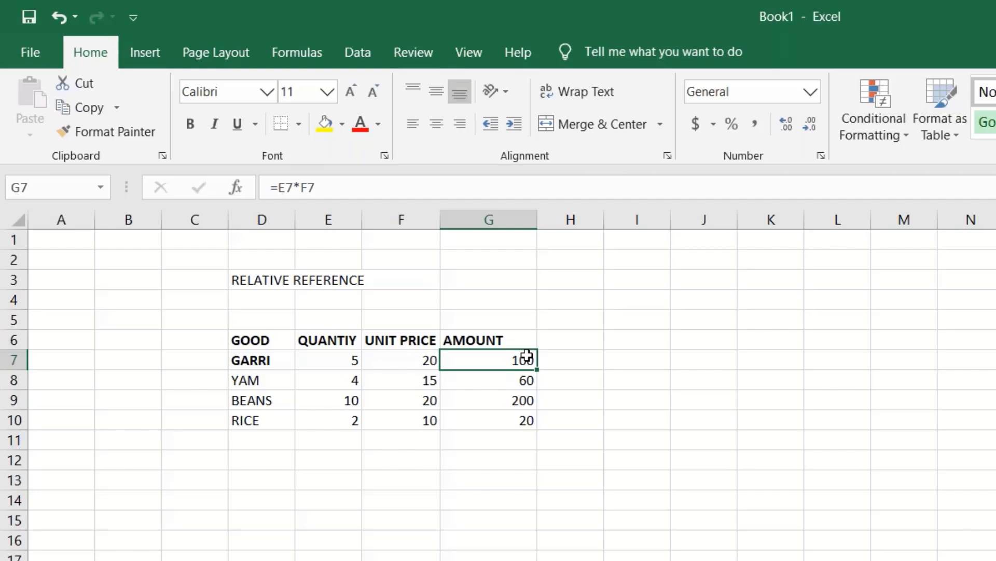
pyautogui.click(260, 275)
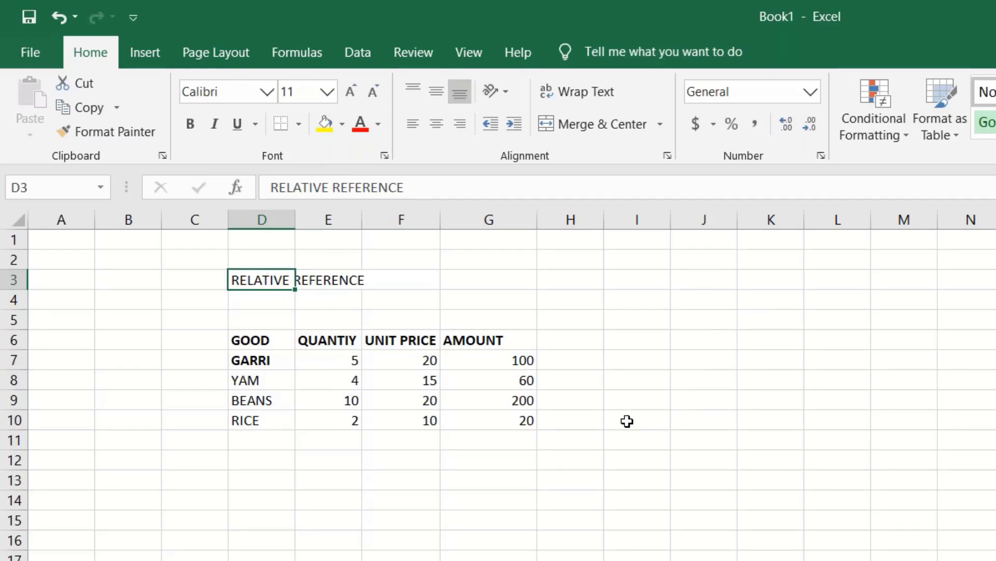
pyautogui.click(763, 295)
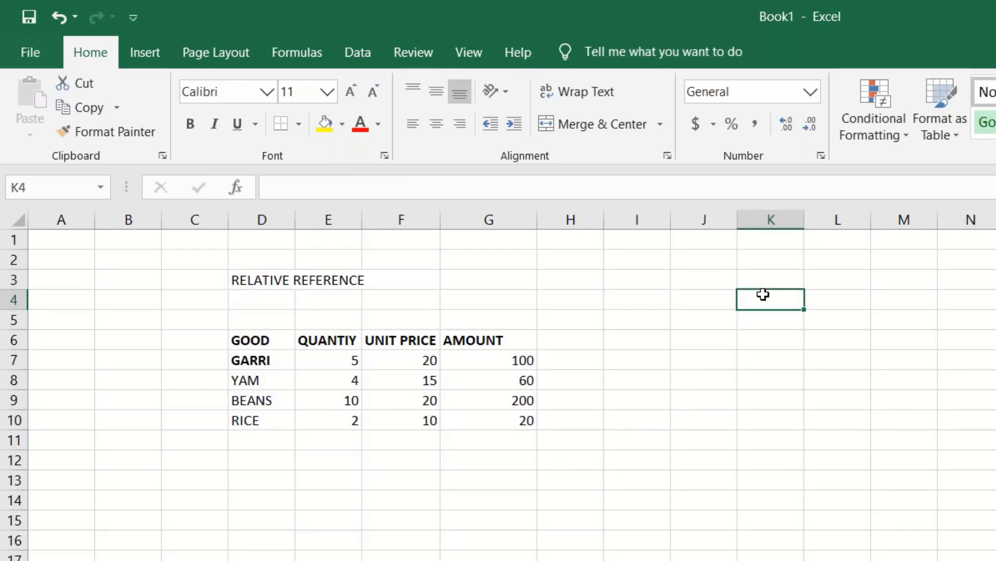
# - Enter the heading ABSOLUTE REFERENCE in K4 and widen column K to 25.00
pyautogui.write('ABSO')
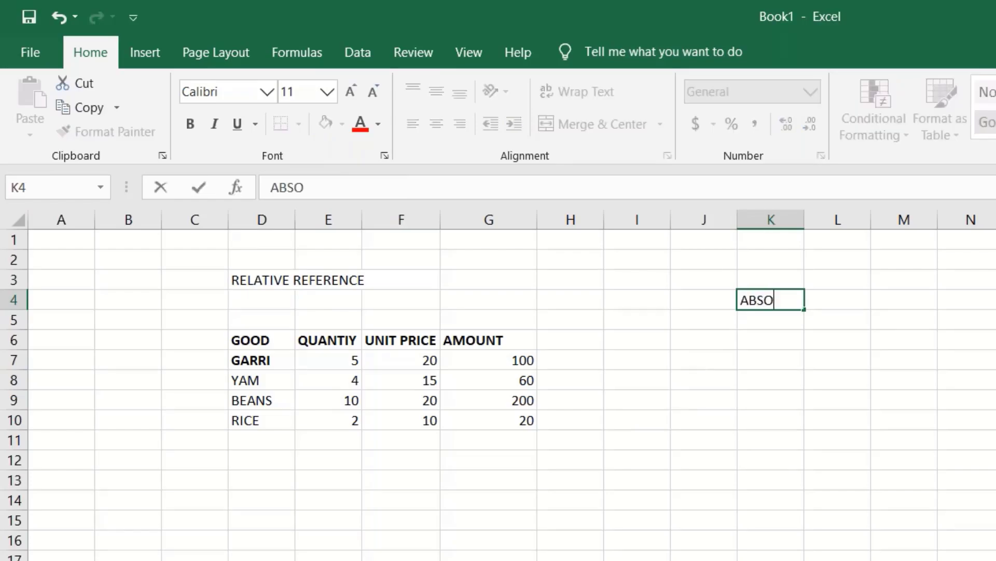
pyautogui.write('LUTE R')
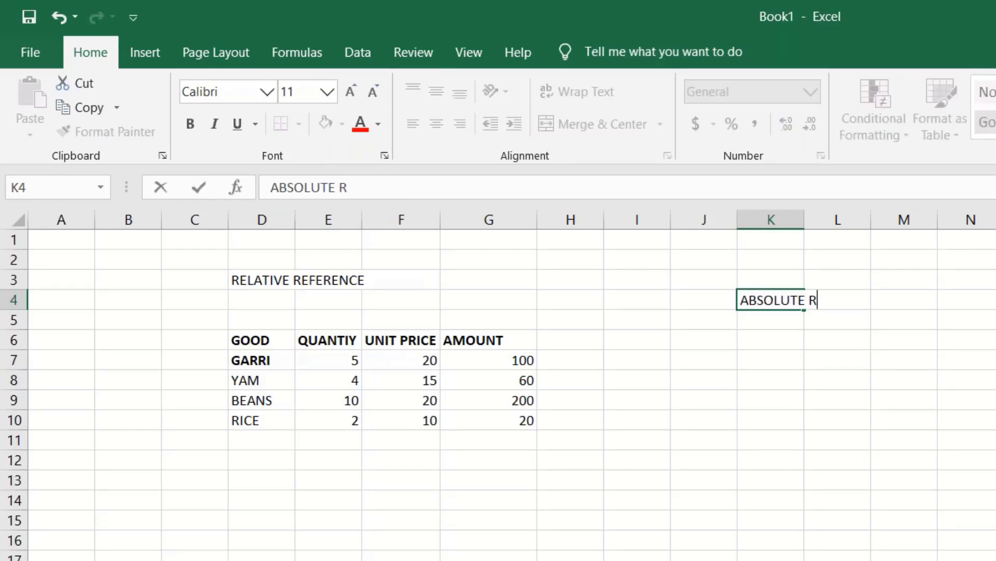
pyautogui.write('EFREN')
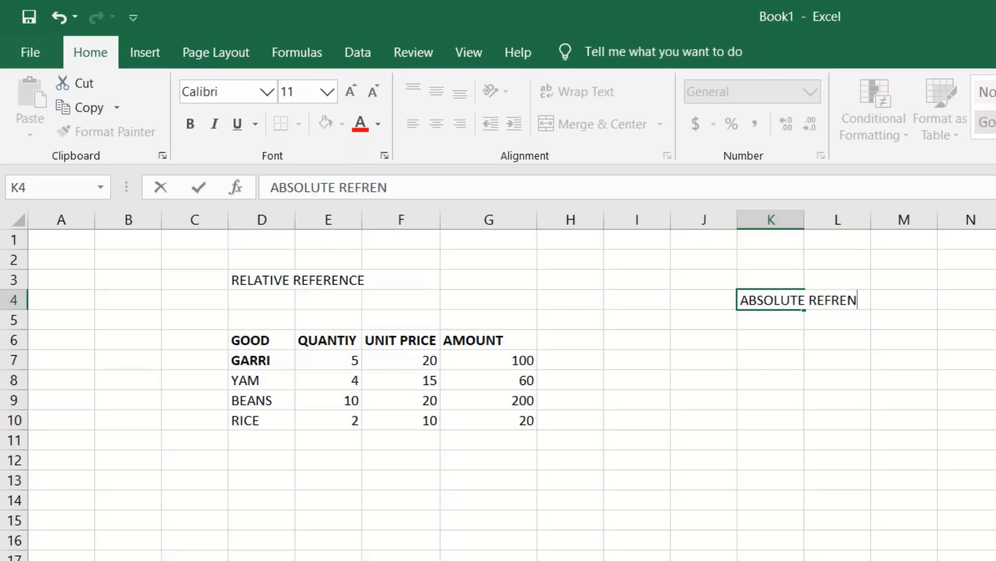
pyautogui.press('BackSpace')
pyautogui.press('BackSpace')
pyautogui.press('BackSpace')
pyautogui.write('ERENC')
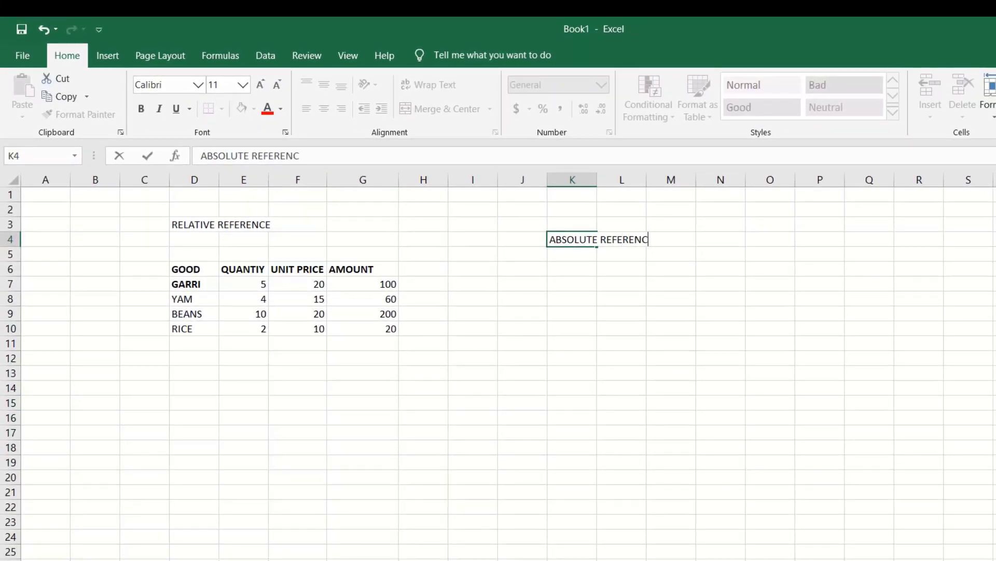
pyautogui.write('E')
pyautogui.press('Return')
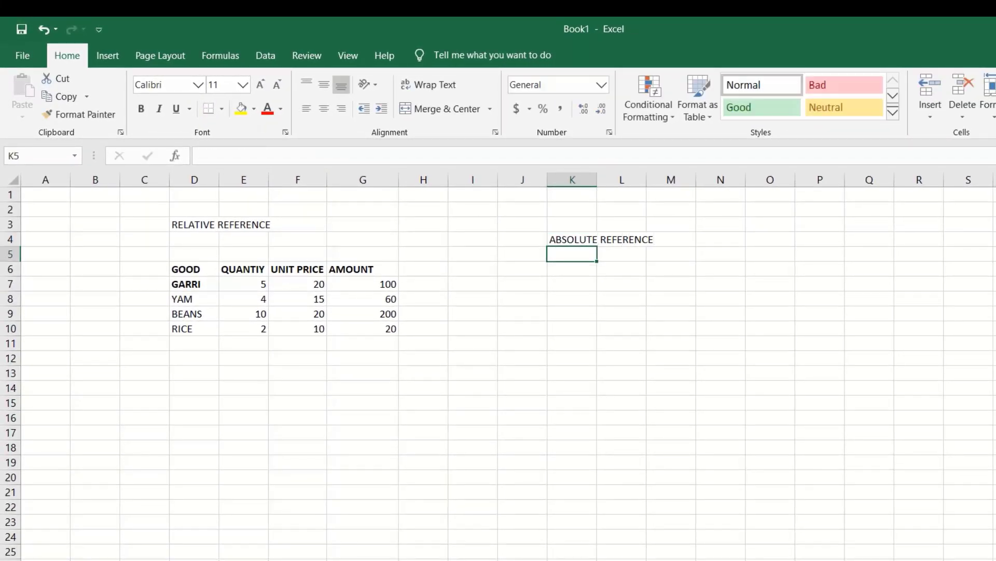
pyautogui.click(567, 236)
pyautogui.moveTo(596, 179); pyautogui.dragTo(691, 179)
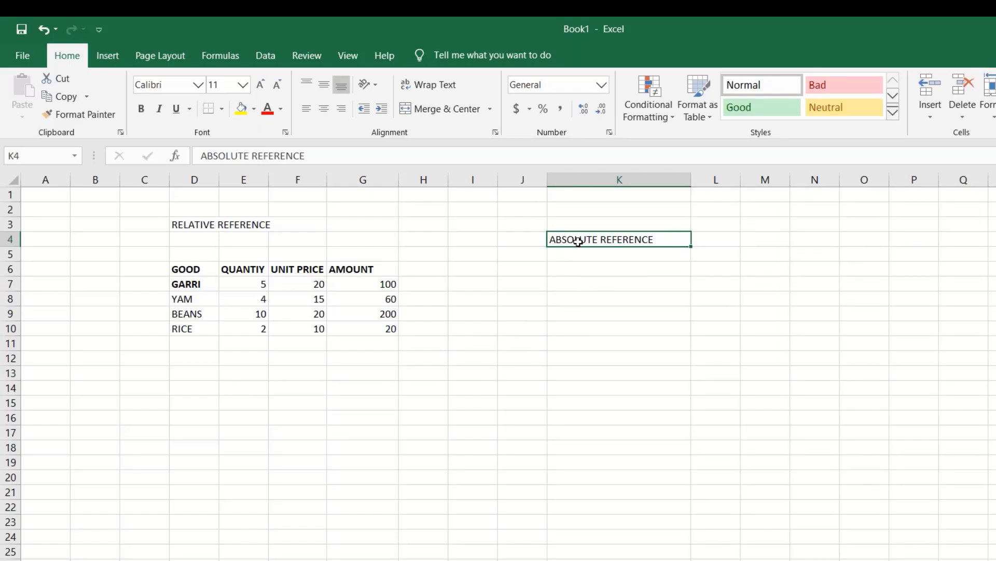
# - Copy the ABSOLUTE REFERENCE heading into D18 and label D20 STAFF
pyautogui.hotkey('ctrl', 'c')
pyautogui.click(198, 444)
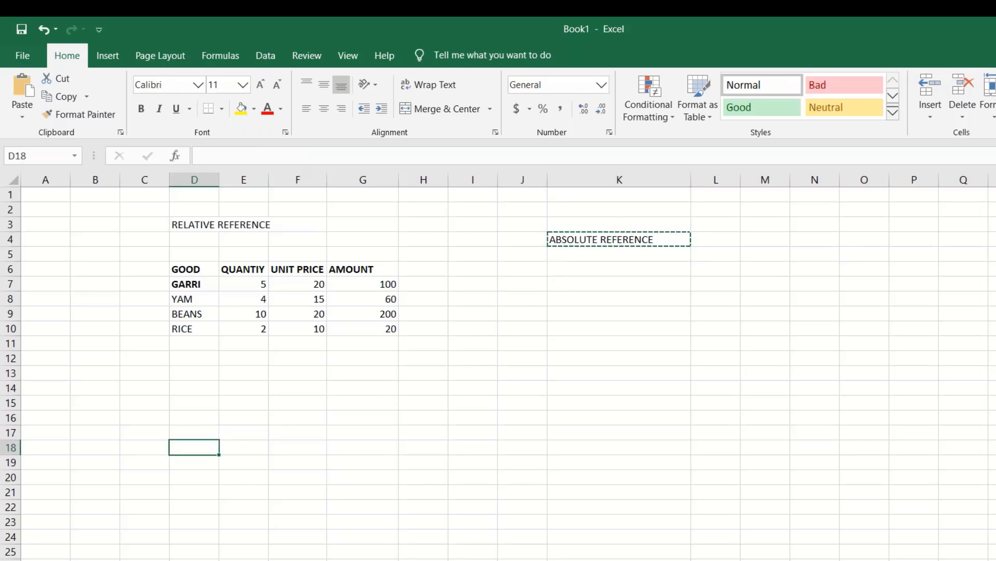
pyautogui.press('Return')
pyautogui.click(186, 477)
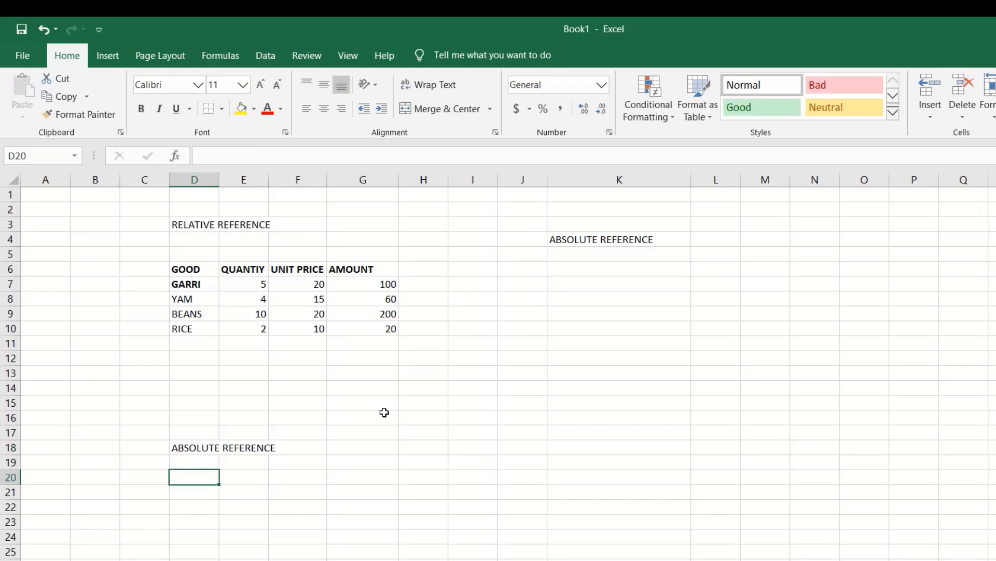
pyautogui.write('STF')
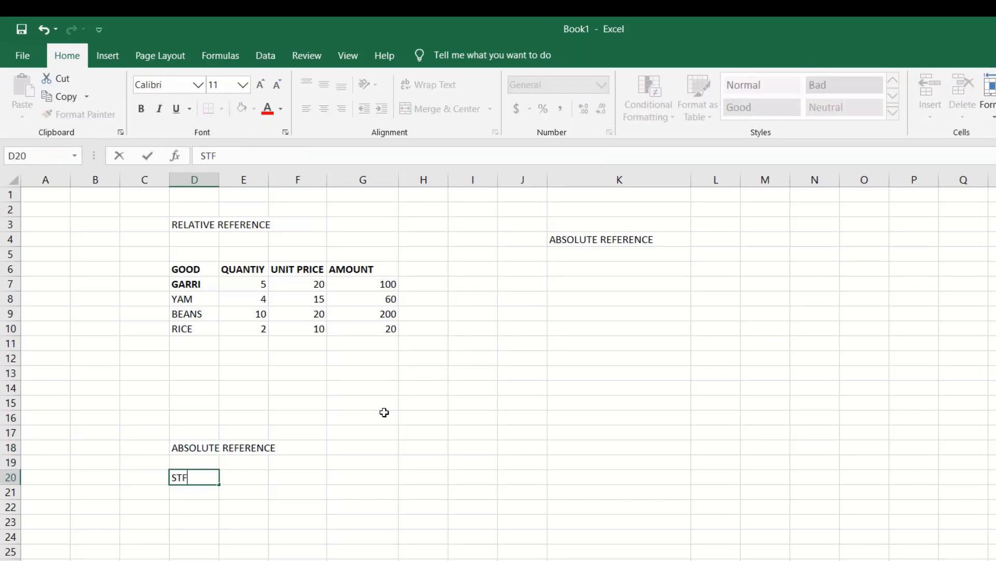
pyautogui.press('BackSpace')
pyautogui.write('AFF')
pyautogui.press('Tab')
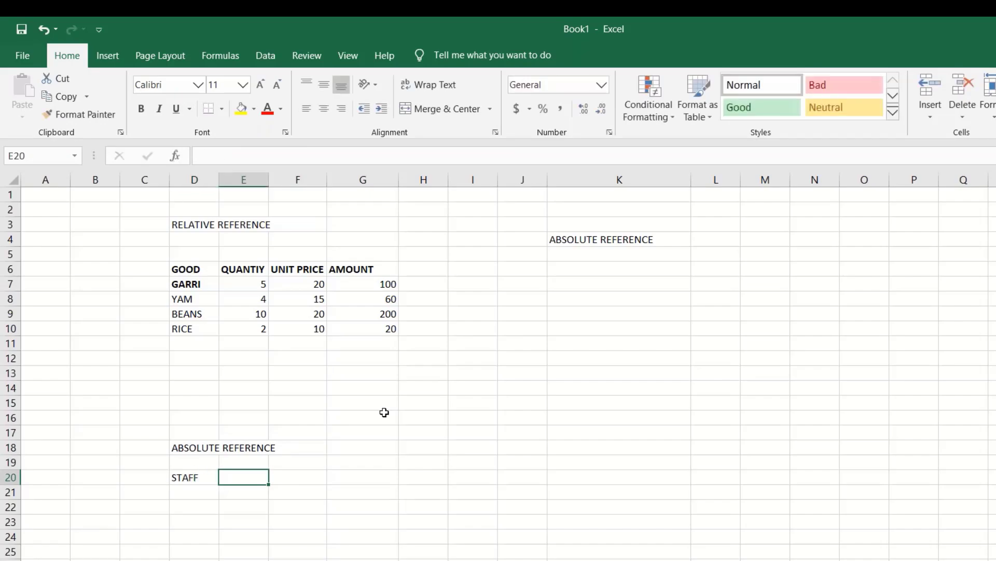
# - Enter the heading SALARY in E20, correcting the typos
pyautogui.write('SALRA')
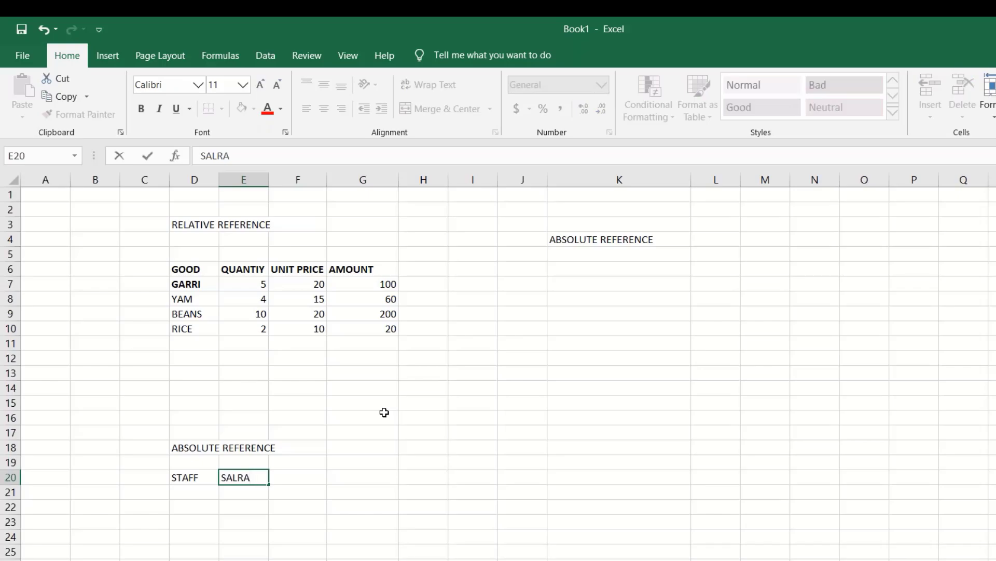
pyautogui.press('BackSpace')
pyautogui.press('BackSpace')
pyautogui.write('AY')
pyautogui.press('BackSpace')
pyautogui.write('RY')
pyautogui.press('Return')
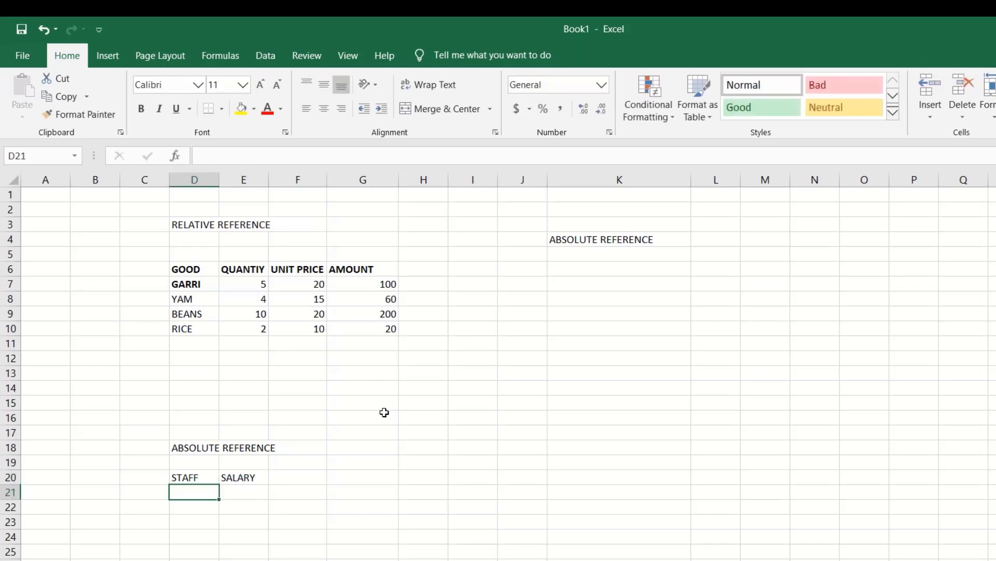
# - List staff A, B, C and D in D21:D24
pyautogui.scroll(-5, 369, 443)
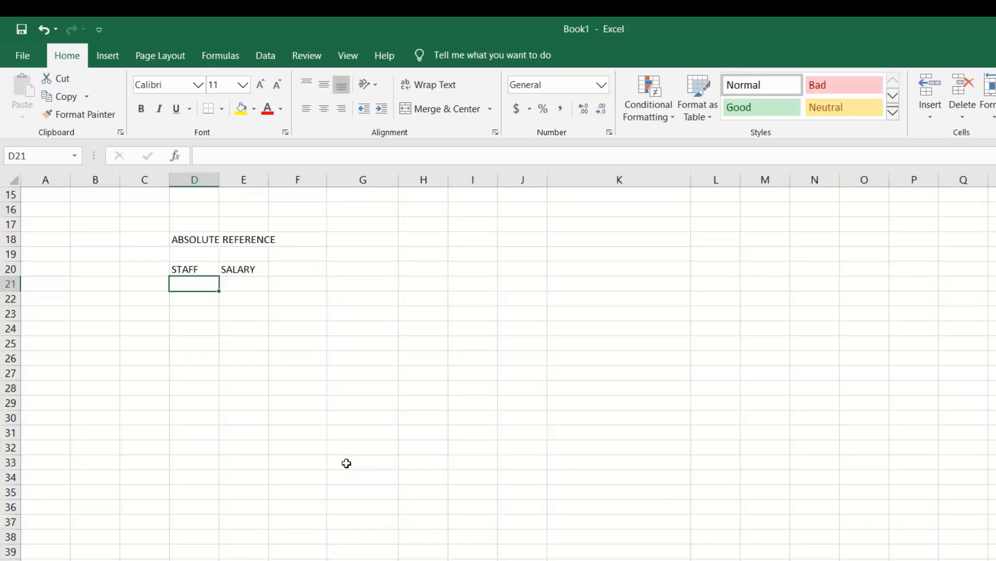
pyautogui.write('A')
pyautogui.press('Return')
pyautogui.write('B')
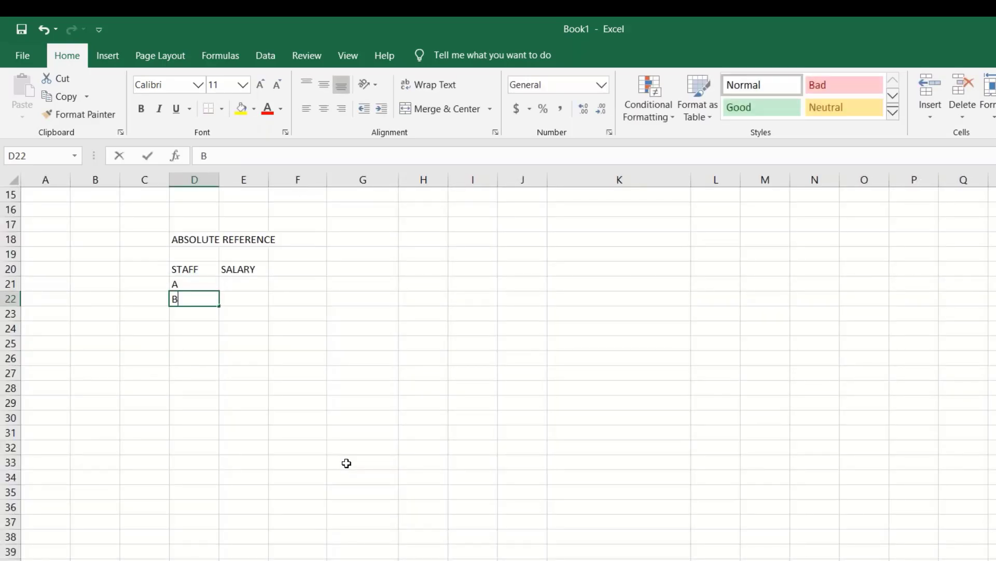
pyautogui.press('Return')
pyautogui.write('C')
pyautogui.press('Return')
pyautogui.write('D')
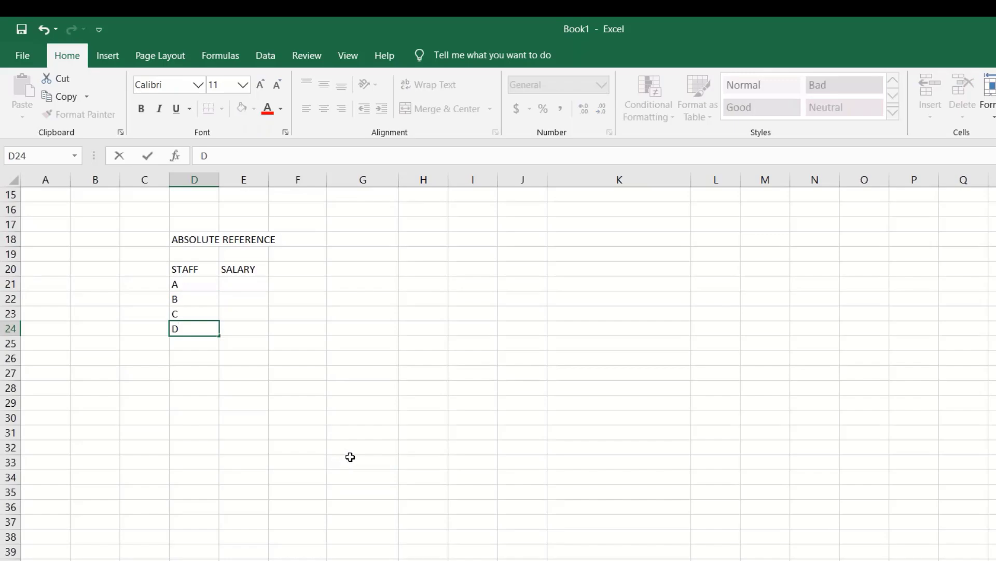
pyautogui.click(251, 289)
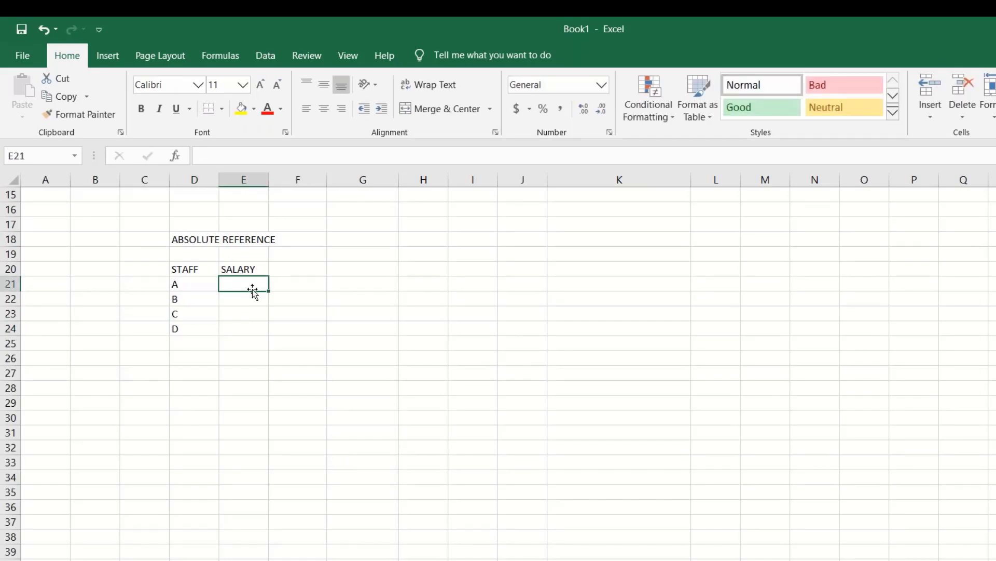
# - Enter salaries 20000, 15000, 10000 and 20000 in E21:E24
pyautogui.write('2000')
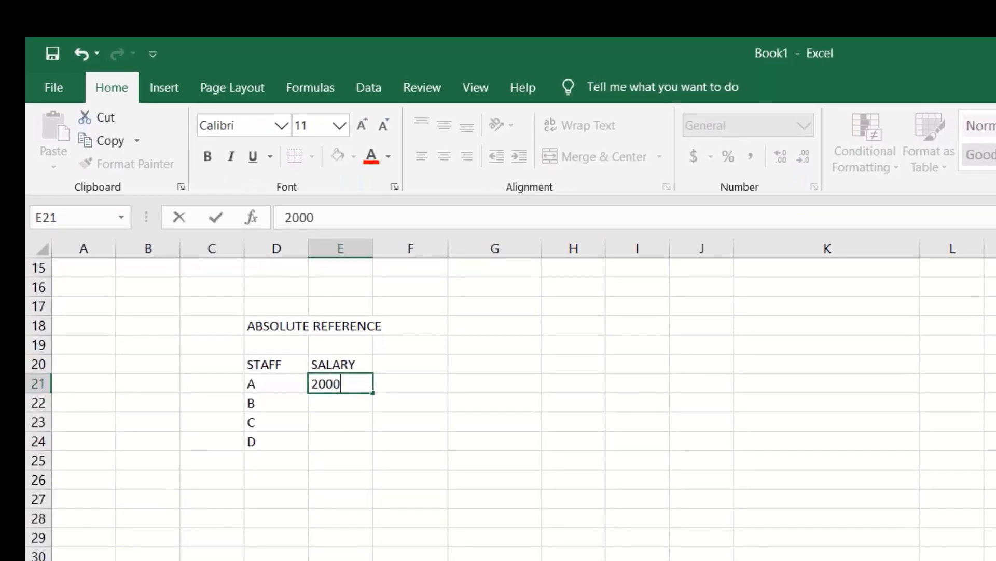
pyautogui.write('0')
pyautogui.press('Return')
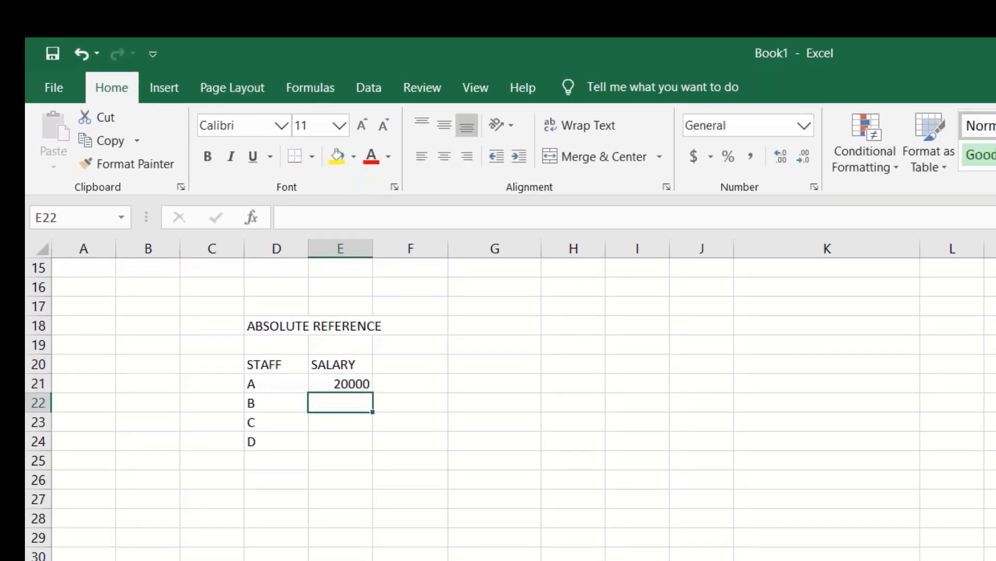
pyautogui.write('15')
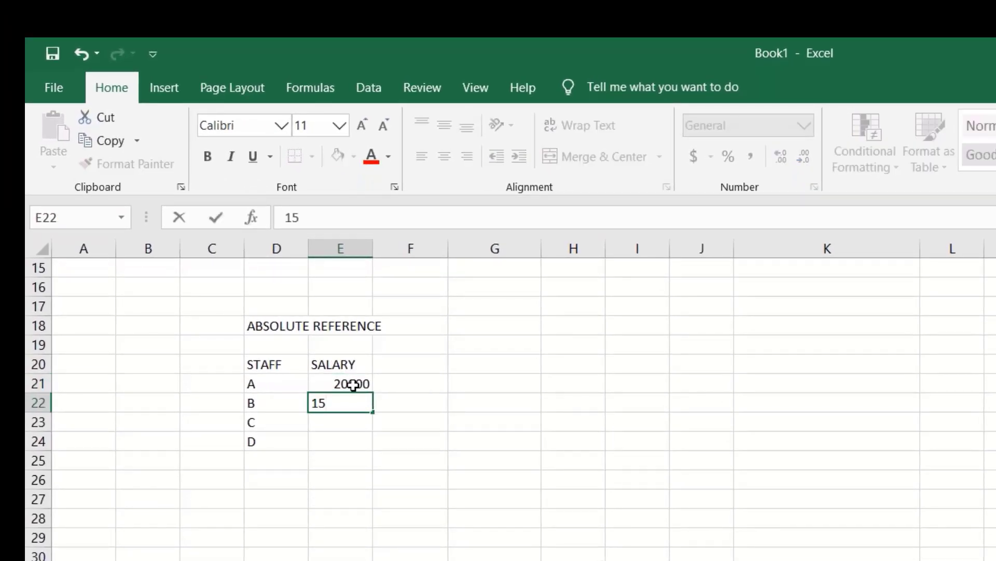
pyautogui.write('000')
pyautogui.press('Return')
pyautogui.write('1000')
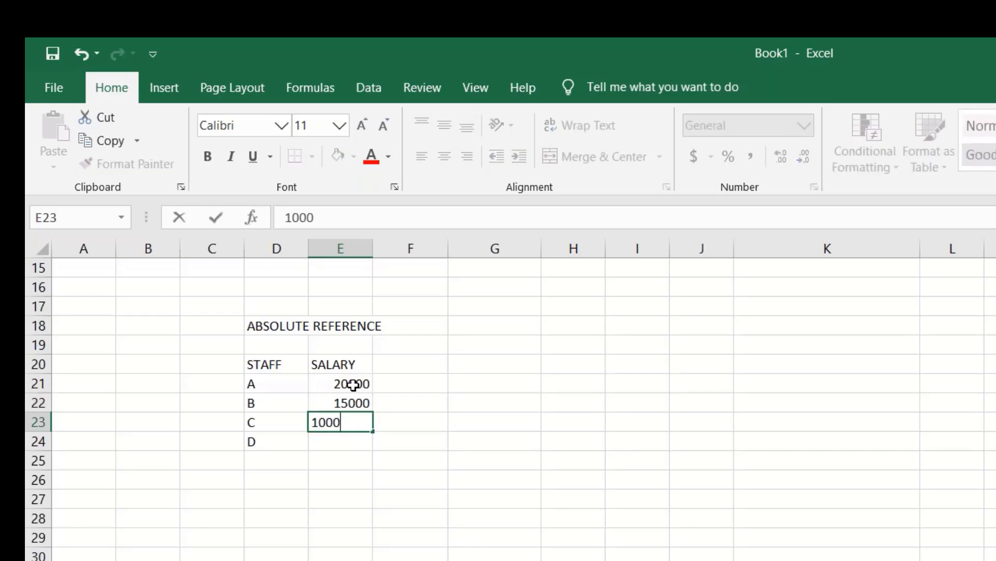
pyautogui.write('0')
pyautogui.press('Return')
pyautogui.write('200')
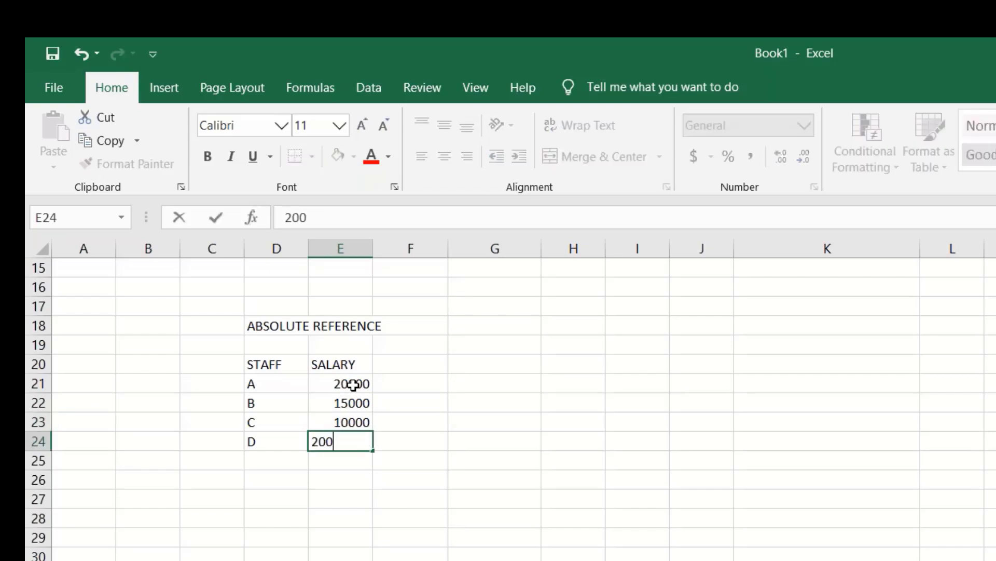
pyautogui.write('00')
pyautogui.press('Return')
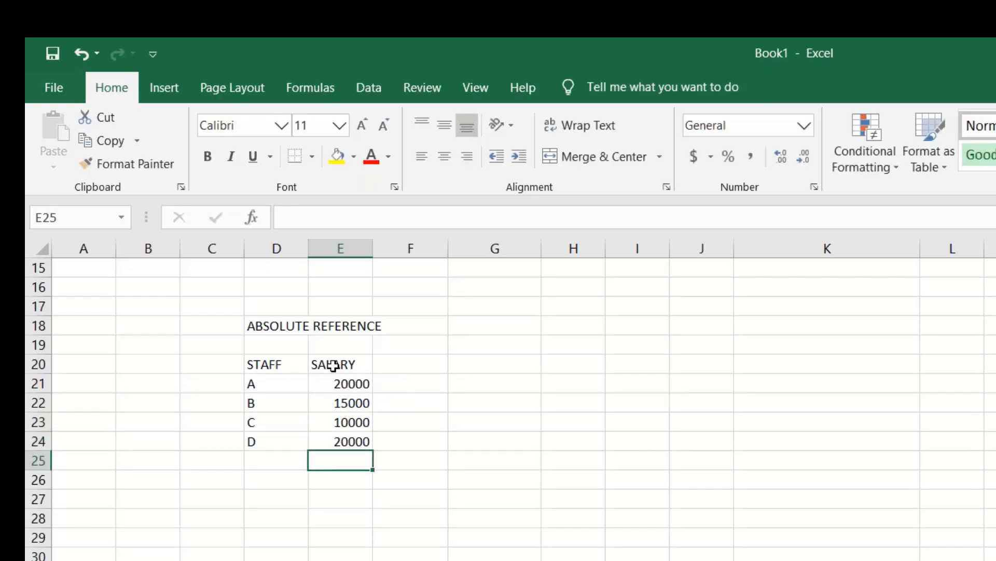
pyautogui.moveTo(347, 383); pyautogui.dragTo(347, 445)
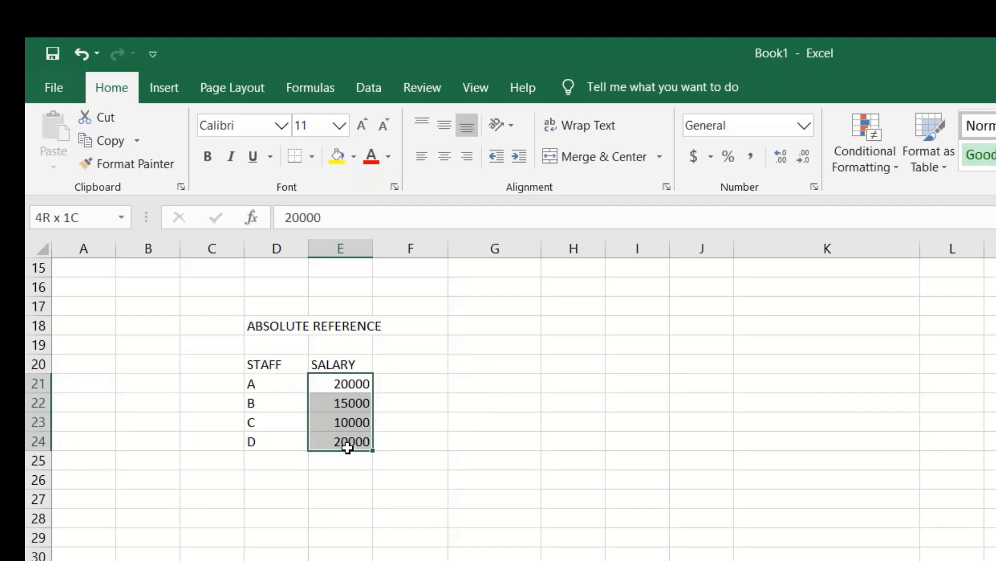
pyautogui.click(485, 495)
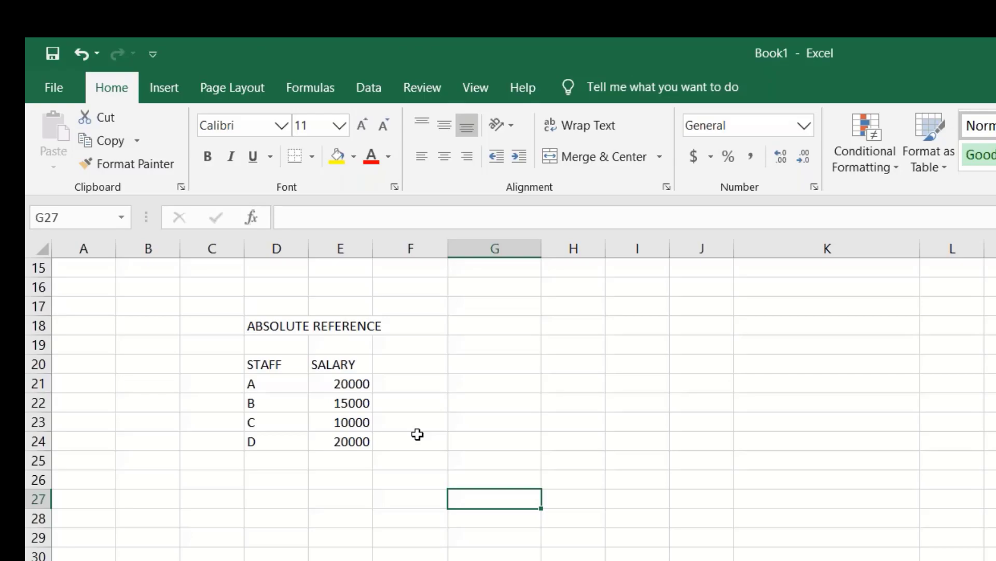
# - Put the heading INCREASE in F20, replacing the mistaken SALARY entry
pyautogui.click(408, 366)
pyautogui.write('S')
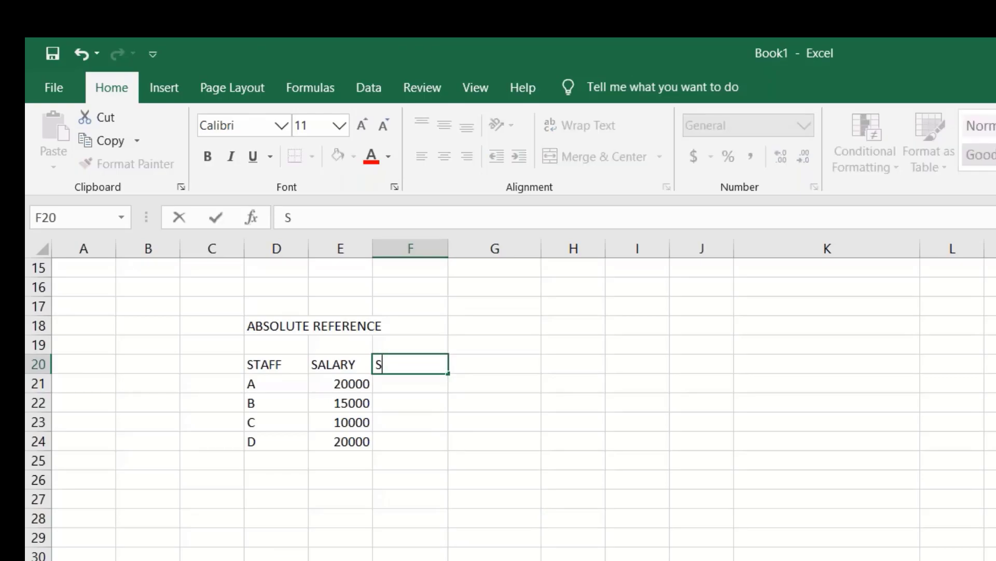
pyautogui.write('ALARY')
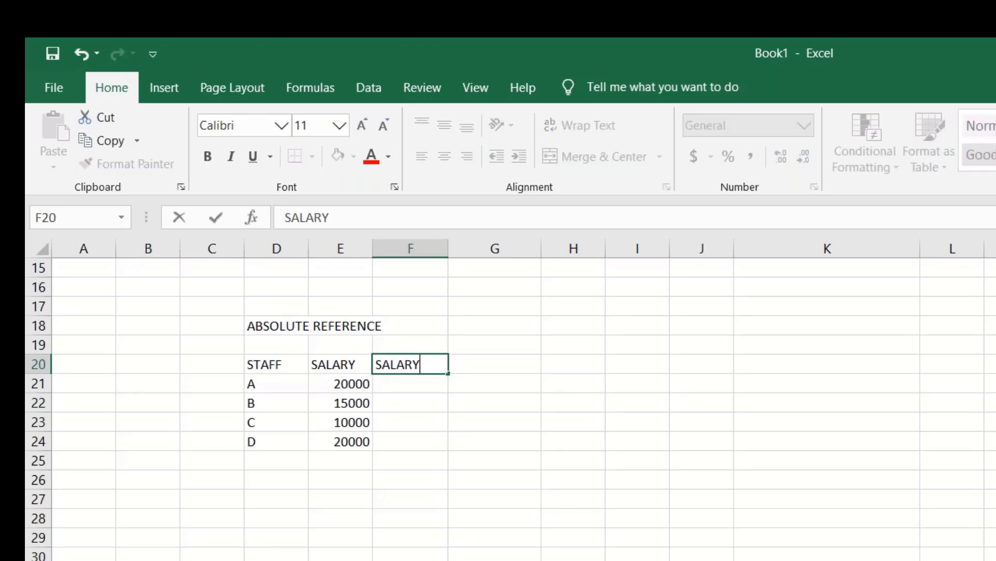
pyautogui.press('Return')
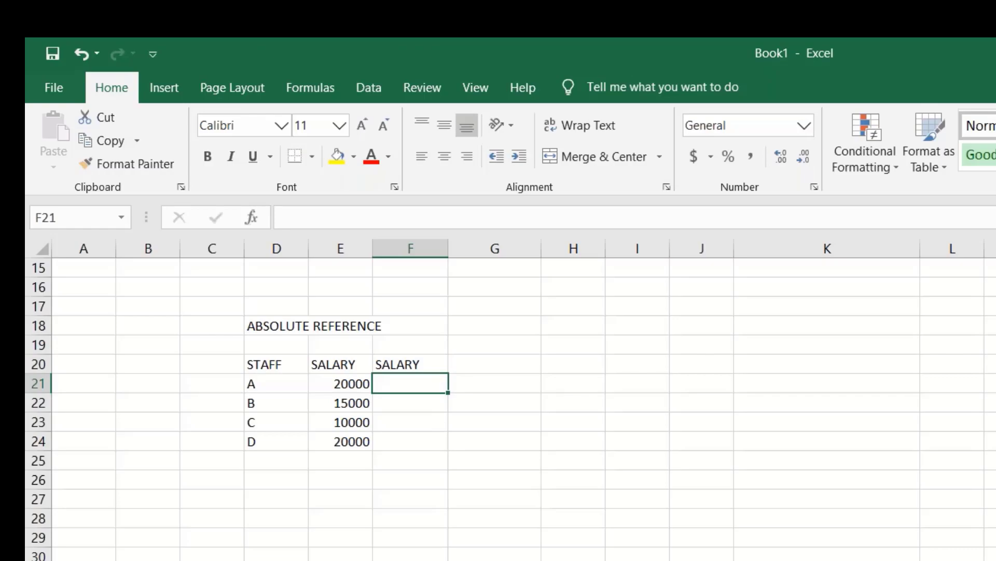
pyautogui.click(427, 366)
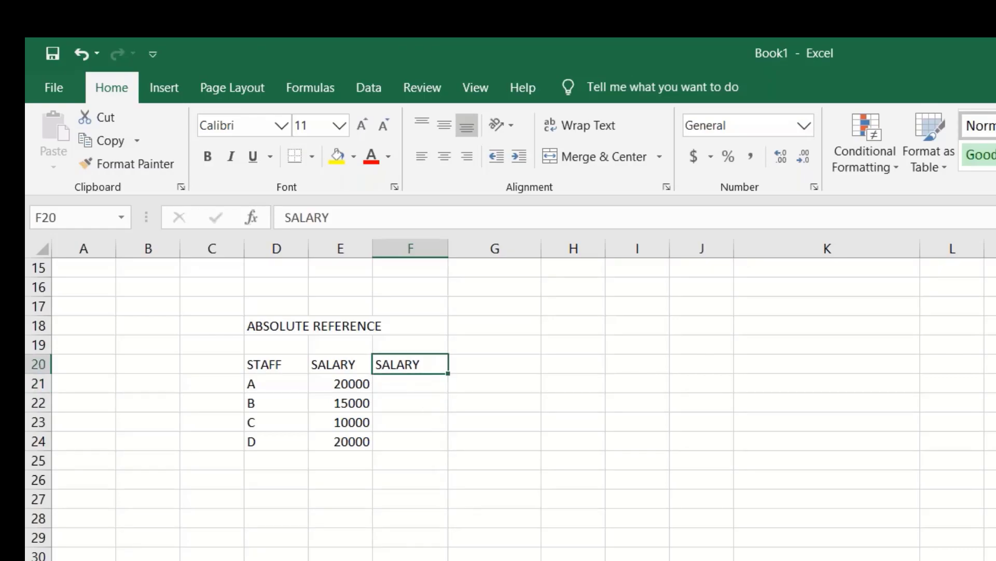
pyautogui.write('IN')
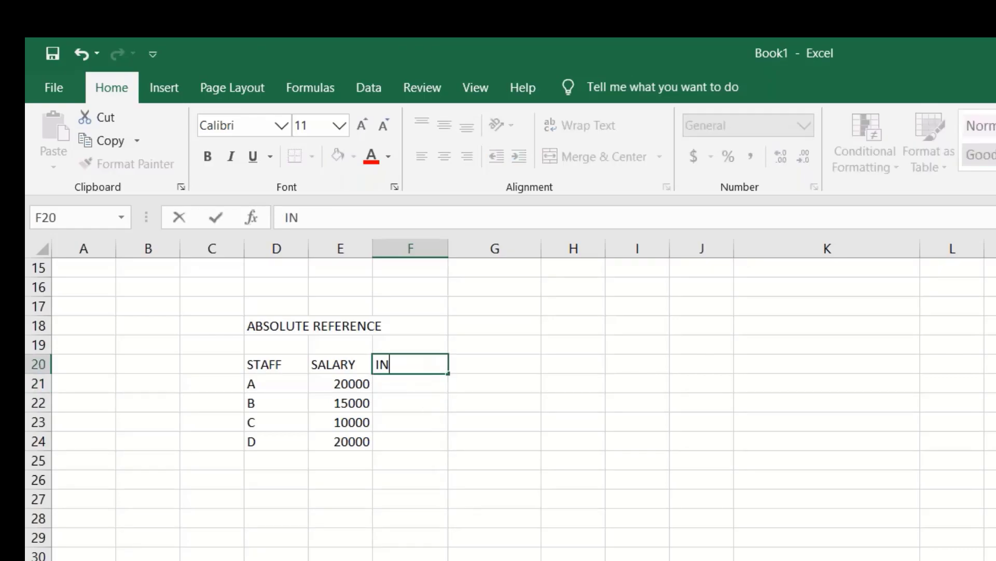
pyautogui.write('CREASE')
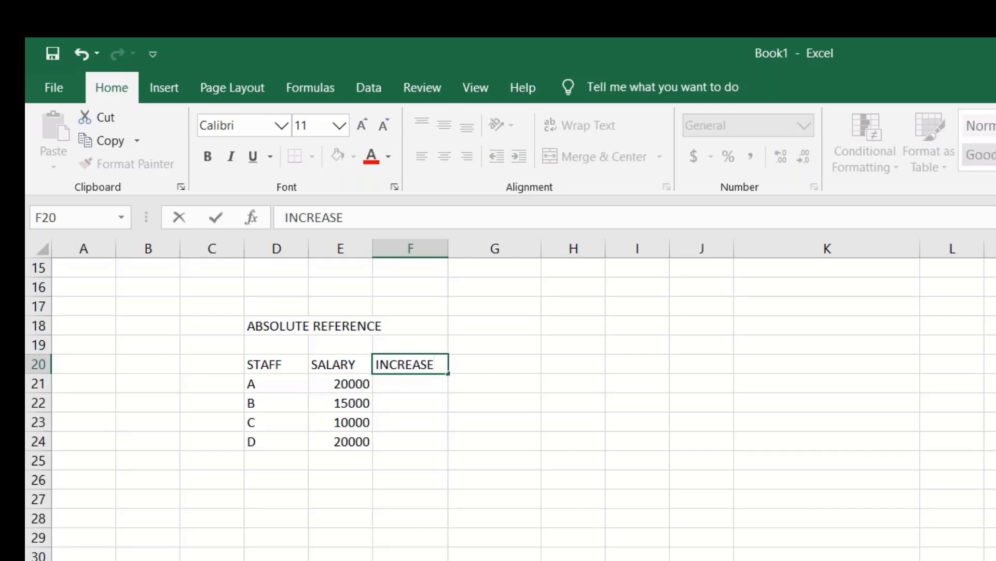
pyautogui.press('Return')
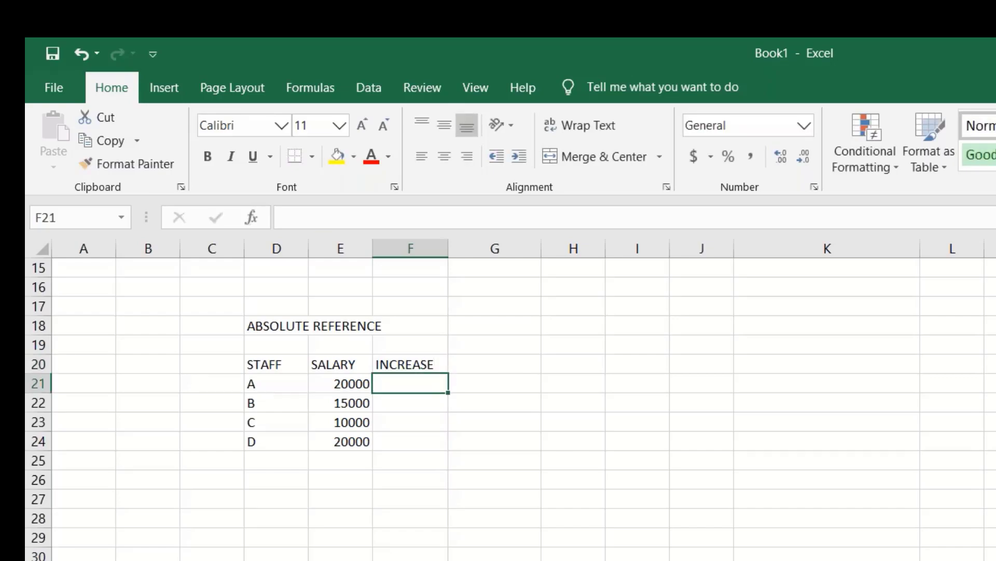
# - Select column F and bring up its context menu, then dismiss it and select F21
pyautogui.press('Up')
pyautogui.click(397, 242)
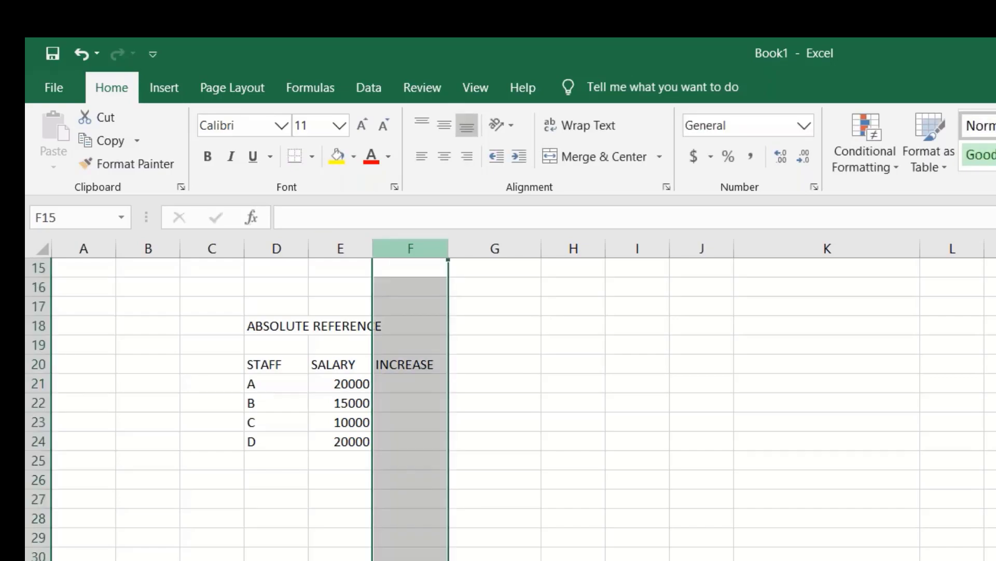
pyautogui.rightClick(396, 250)
pyautogui.press('Escape')
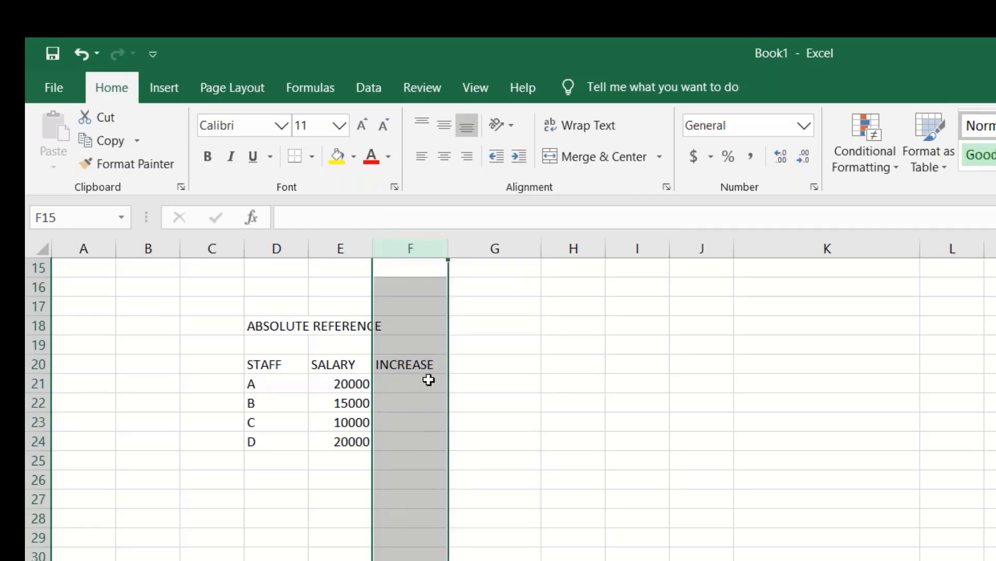
pyautogui.click(427, 381)
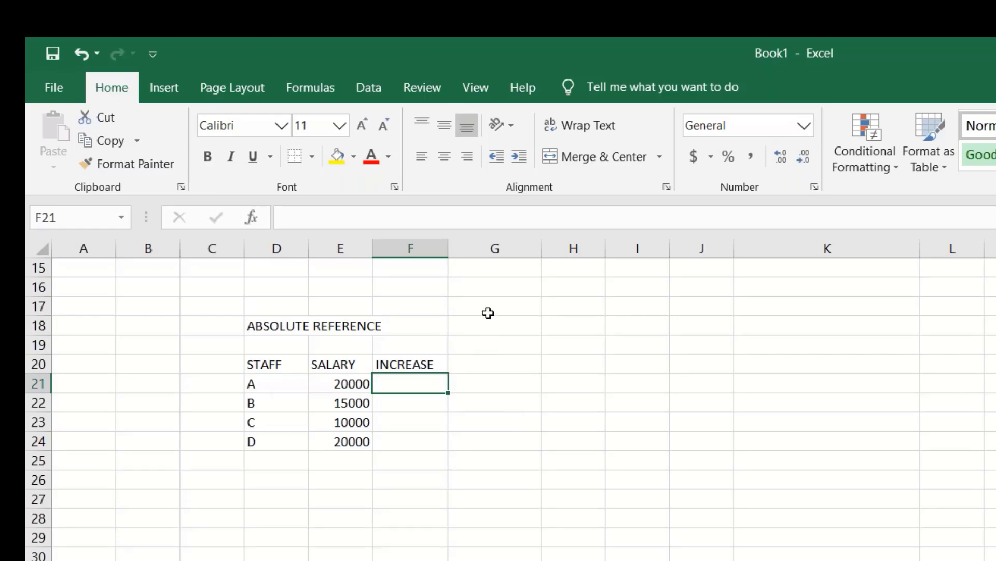
# - Label G16 INCREAMENT
pyautogui.click(483, 284)
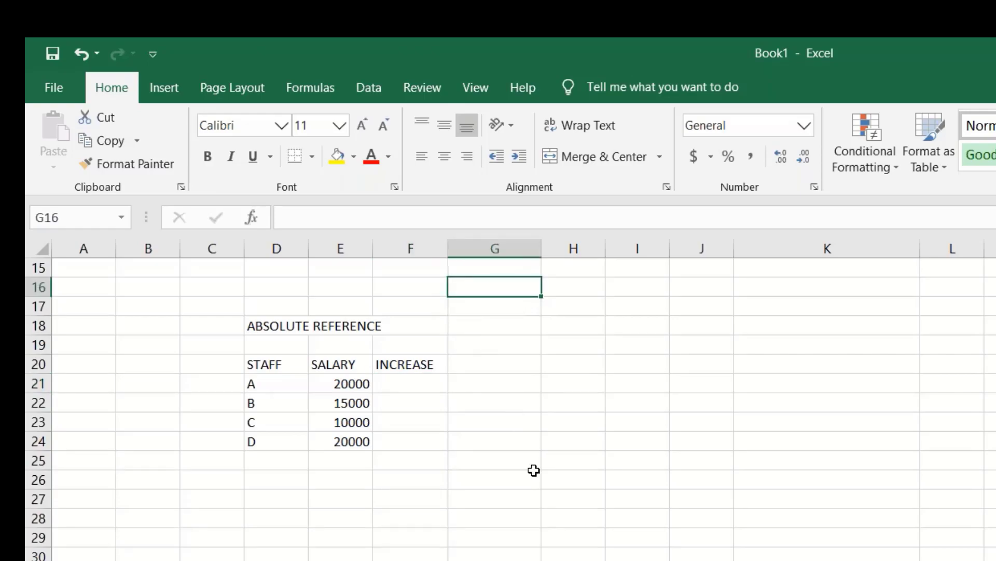
pyautogui.write('INCRA')
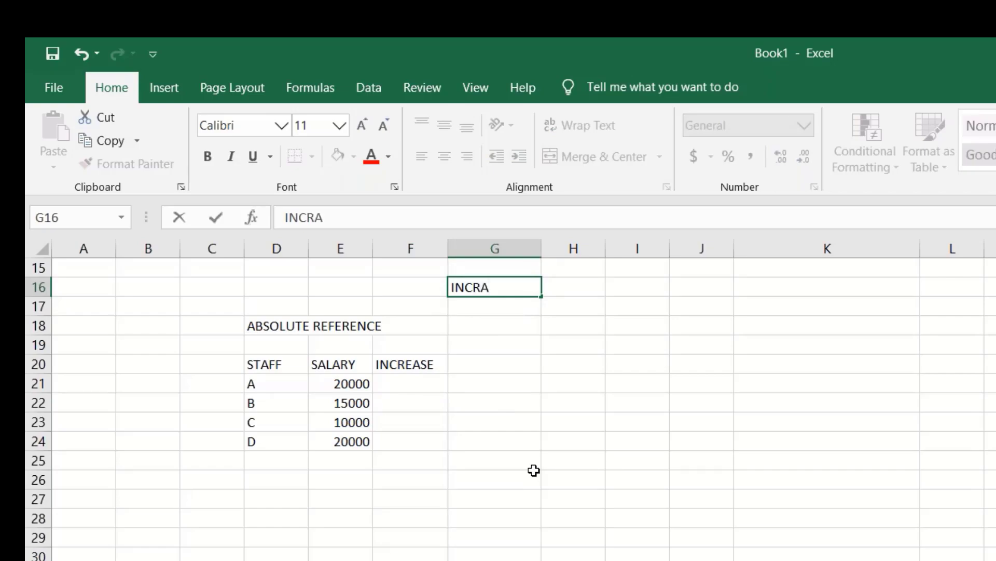
pyautogui.press('BackSpace')
pyautogui.write('EAMENT')
pyautogui.press('Tab')
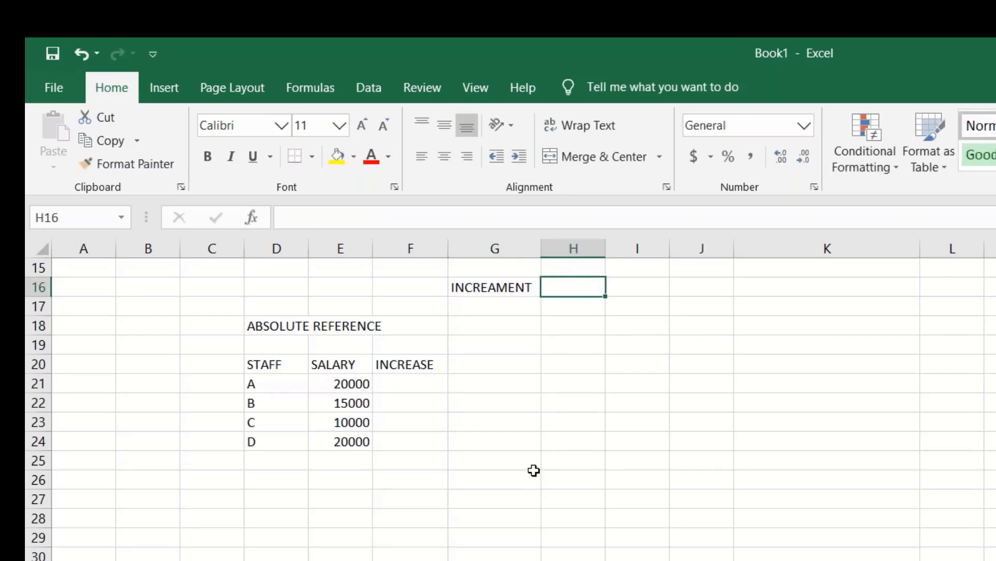
# - Set the increment value in H16 to 5000, then select F21
pyautogui.write('1000')
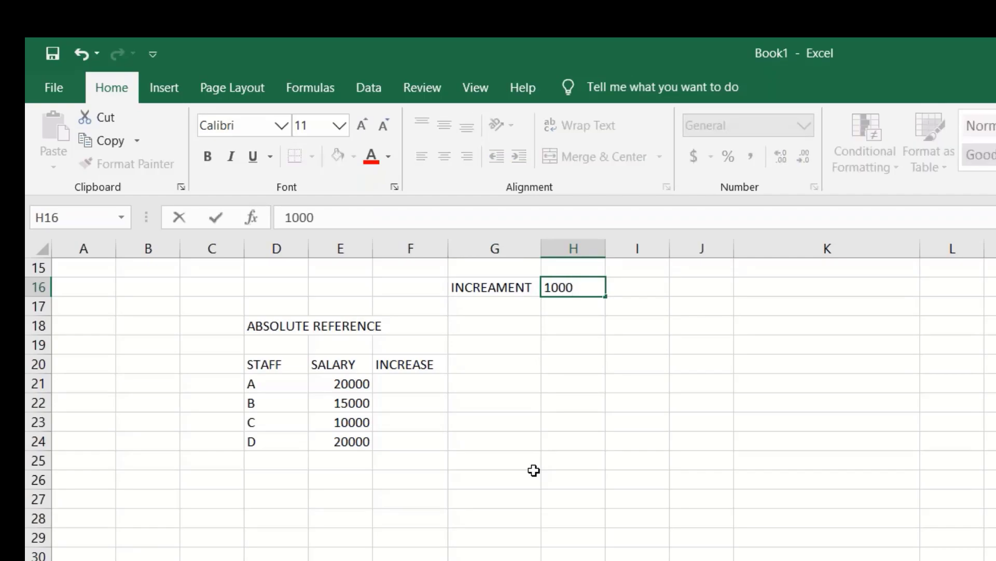
pyautogui.press('BackSpace')
pyautogui.press('BackSpace')
pyautogui.press('BackSpace')
pyautogui.press('BackSpace')
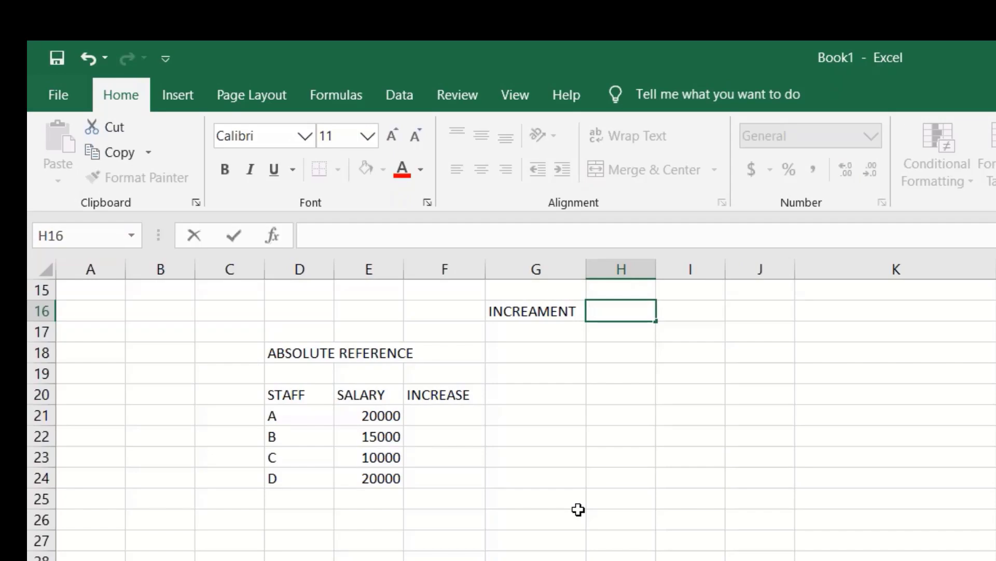
pyautogui.write('5000')
pyautogui.press('Return')
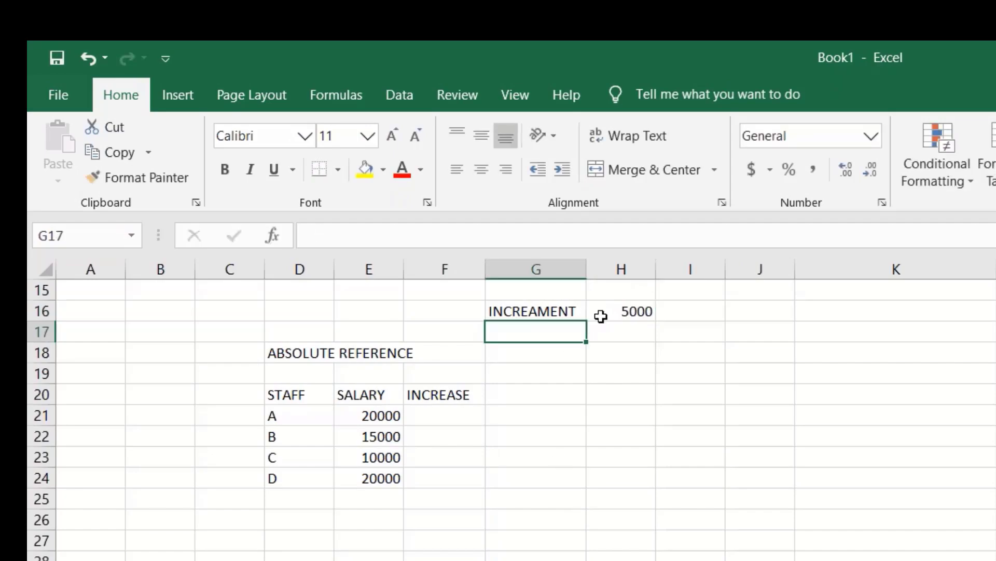
pyautogui.click(456, 421)
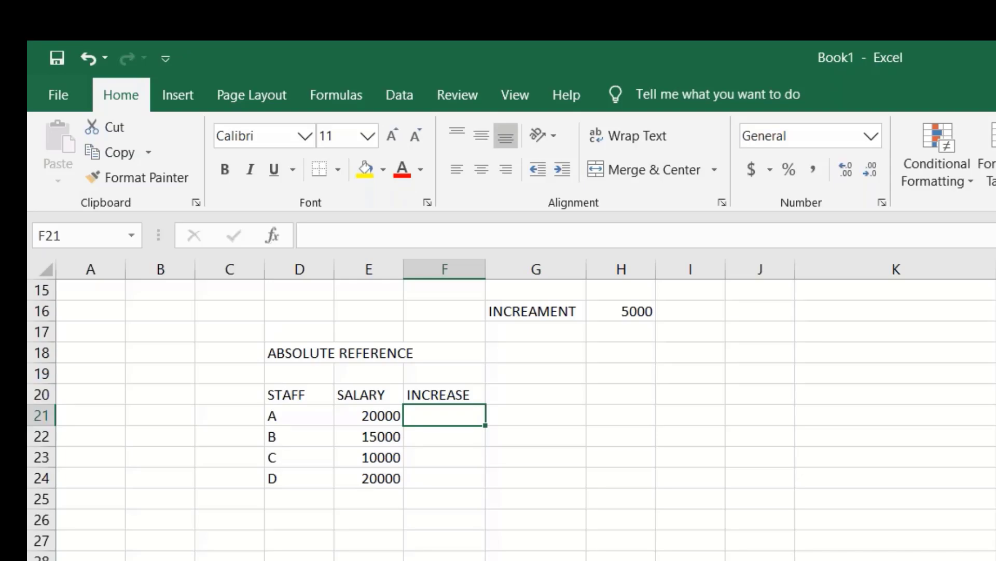
# - Enter the formula =E21+H16 in F21, giving 25000 for staff A
pyautogui.write('=')
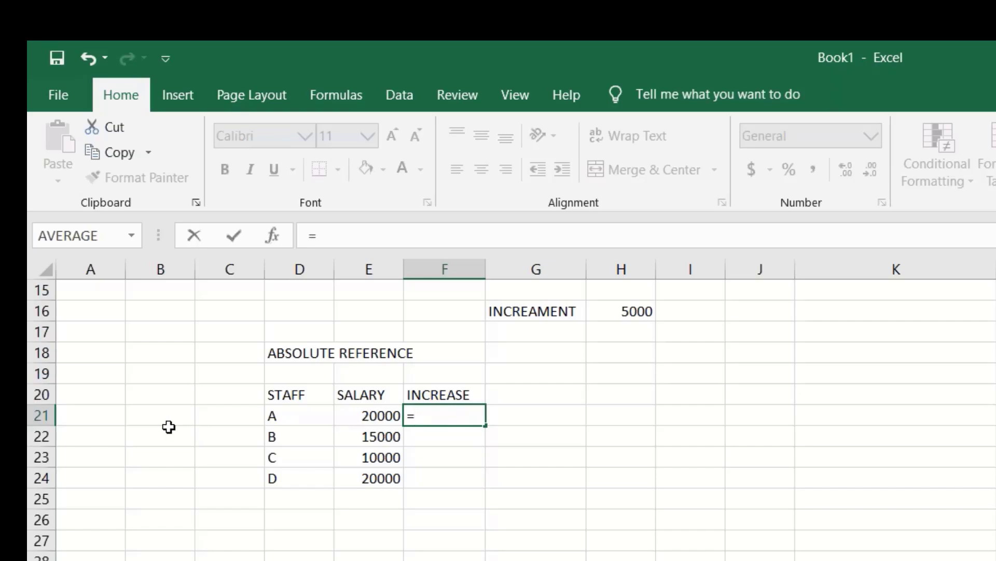
pyautogui.click(385, 417)
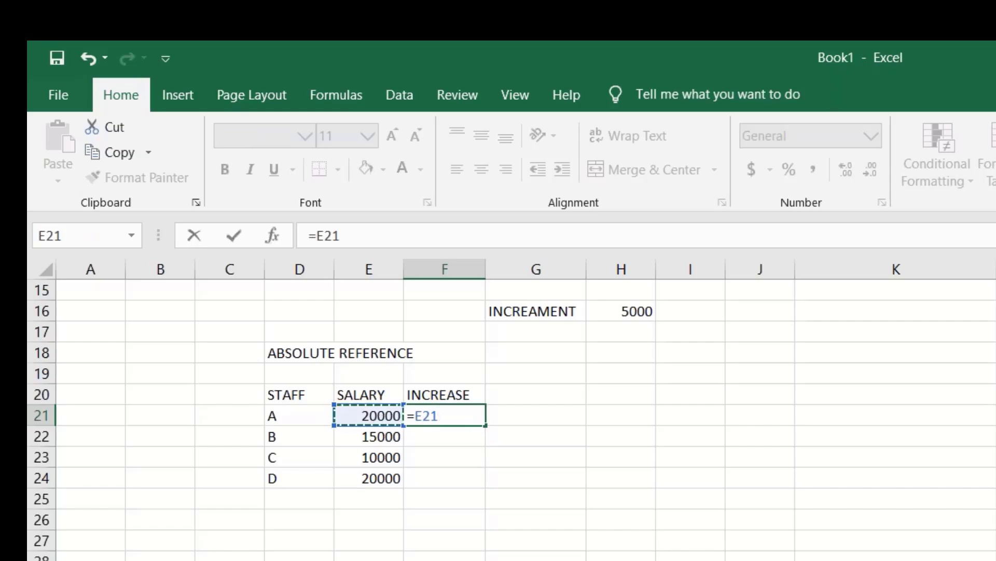
pyautogui.write('+')
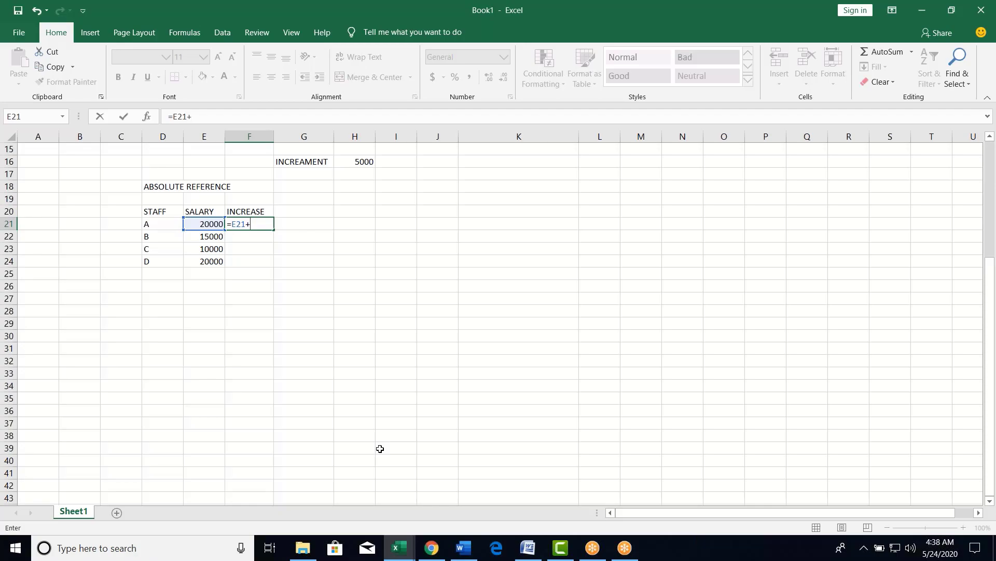
pyautogui.write('H16')
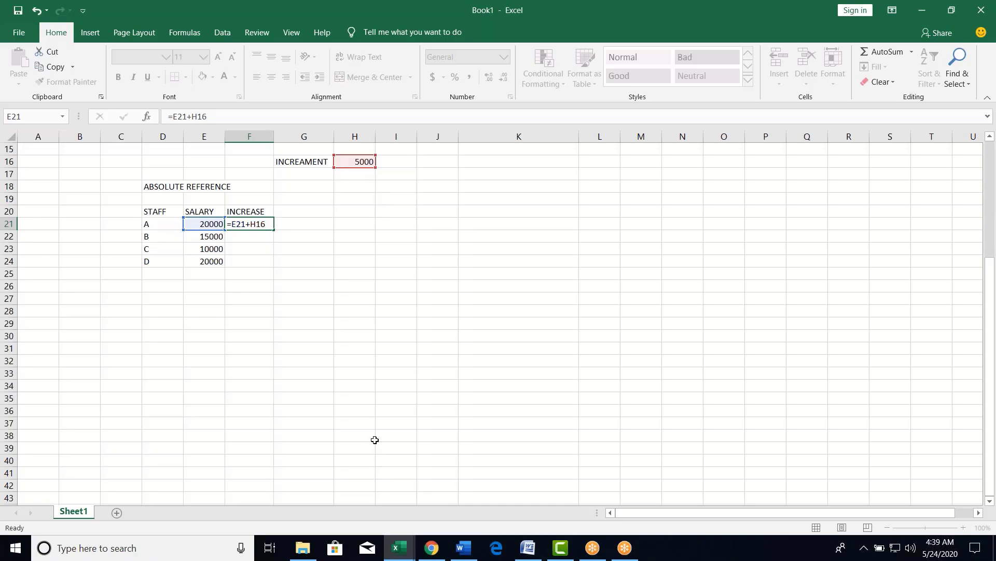
pyautogui.press('Return')
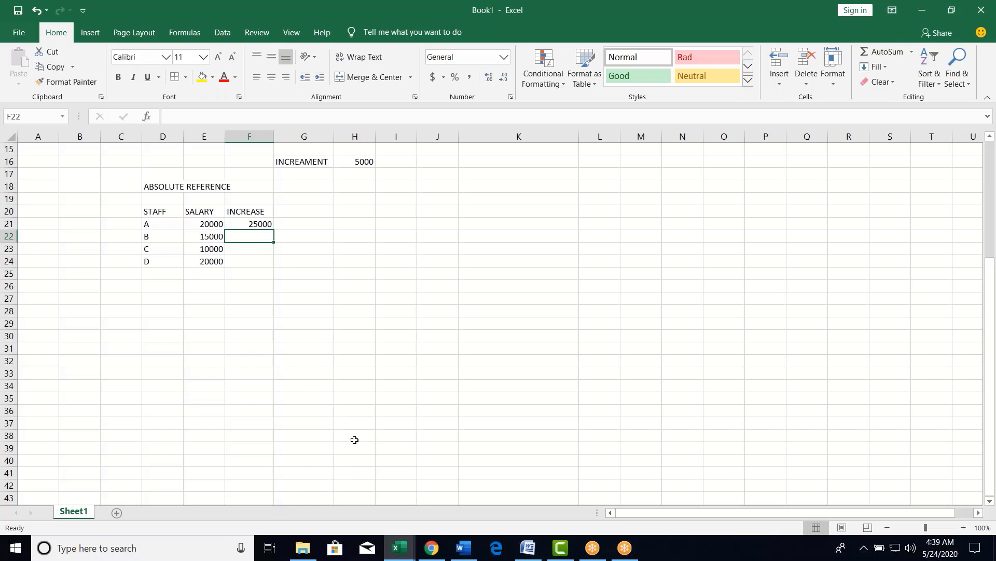
pyautogui.scroll(5, 308, 401)
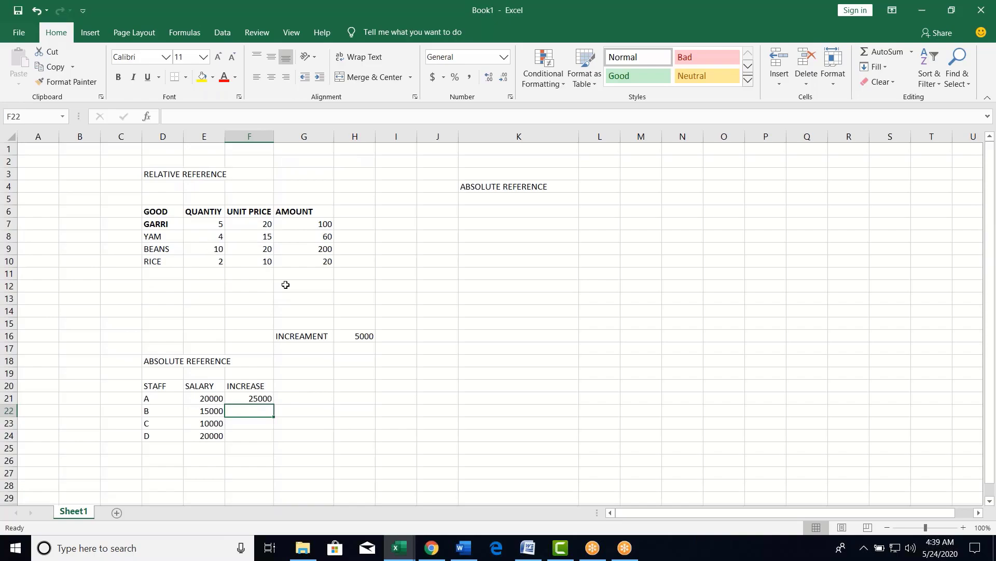
pyautogui.scroll(-1, 316, 333)
pyautogui.scroll(-6, 316, 332)
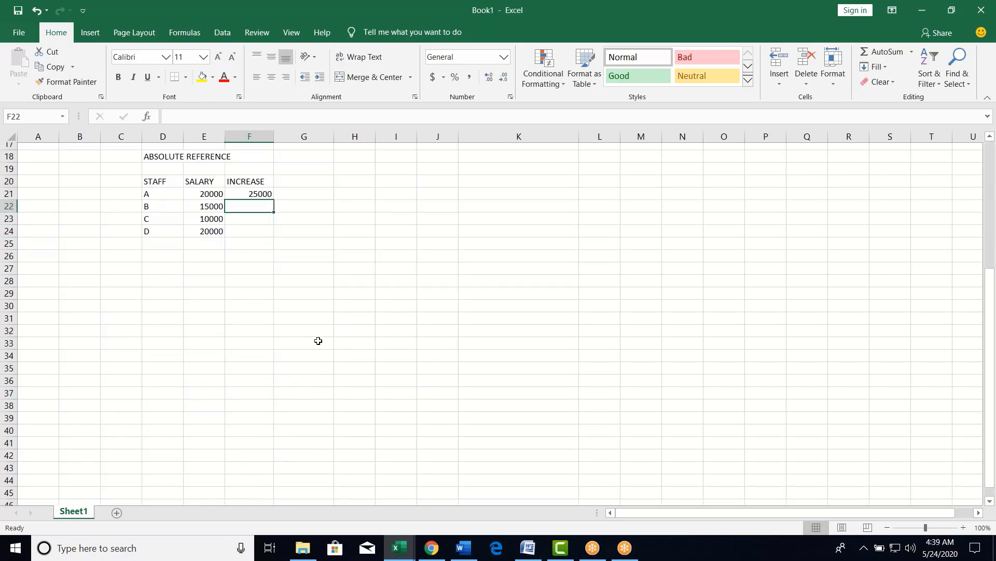
pyautogui.scroll(5, 318, 340)
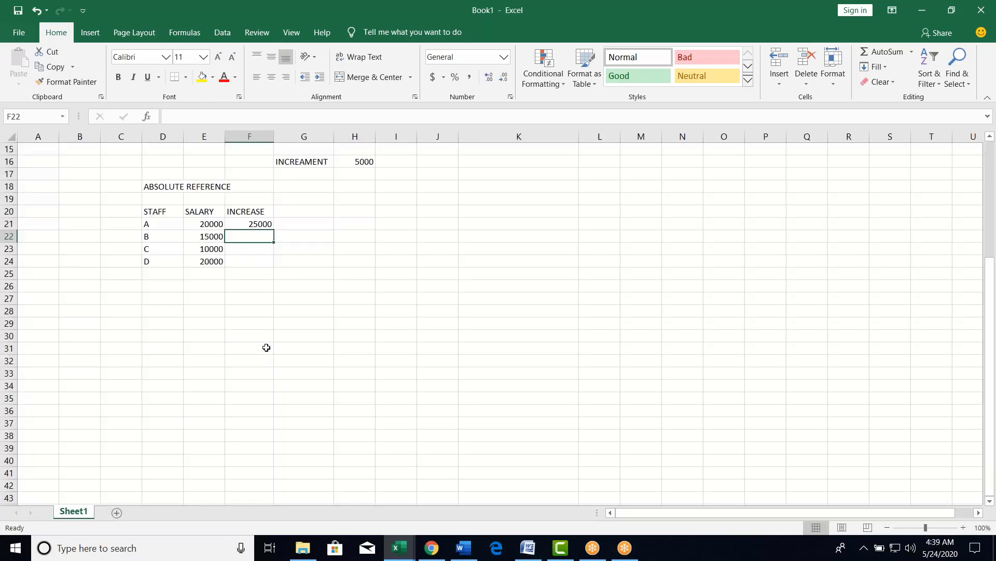
# - Copy F21's increase formula down to F24, giving 15000, 10000 and 20000
pyautogui.click(252, 311)
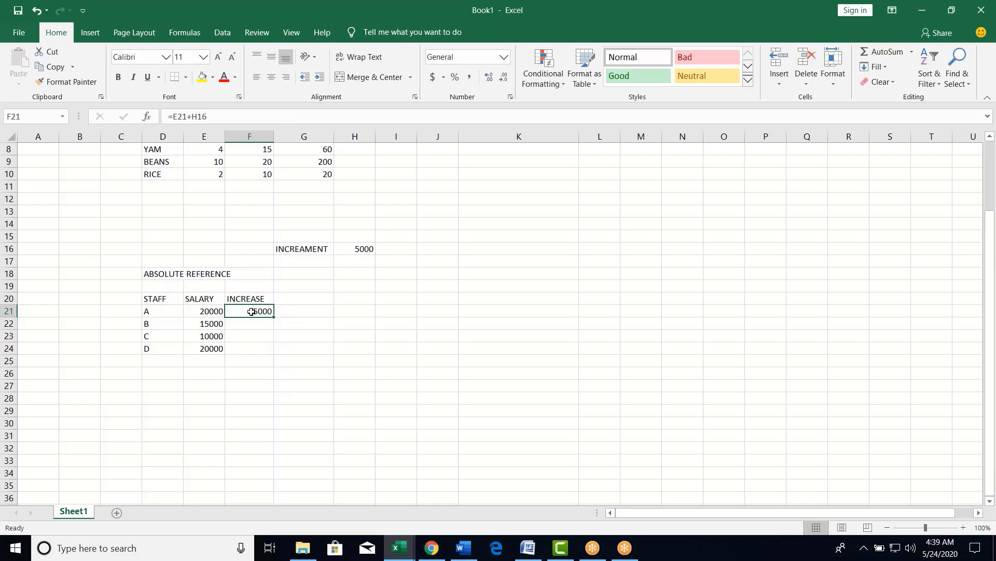
pyautogui.moveTo(251, 312); pyautogui.dragTo(257, 348)
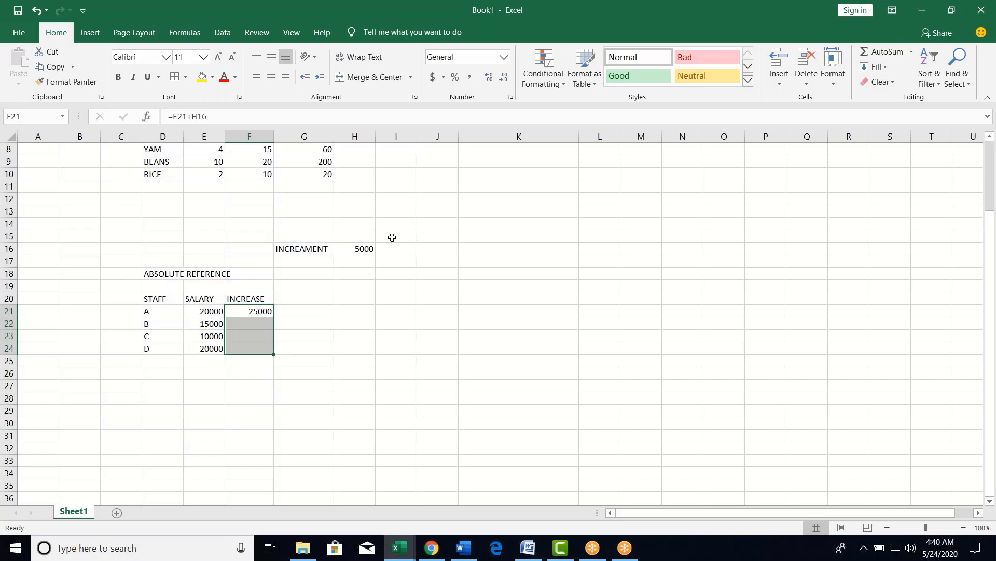
pyautogui.hotkey('ctrl', 'v')
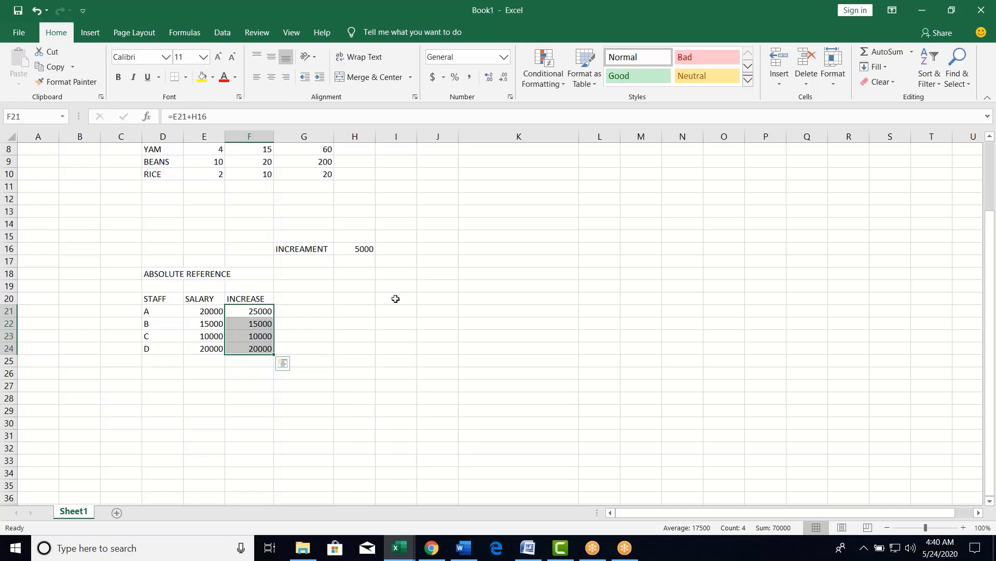
pyautogui.click(340, 323)
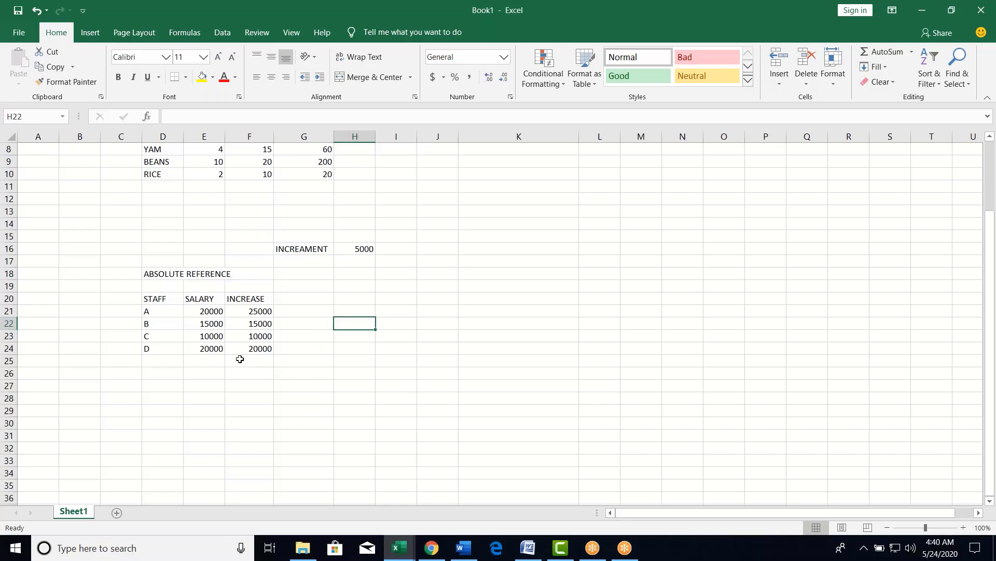
pyautogui.click(254, 324)
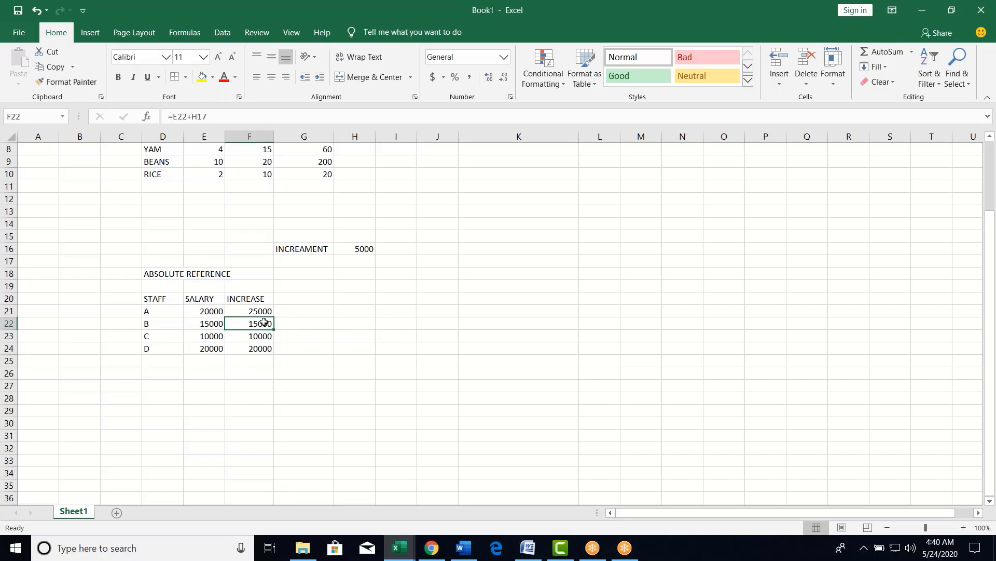
pyautogui.click(252, 311)
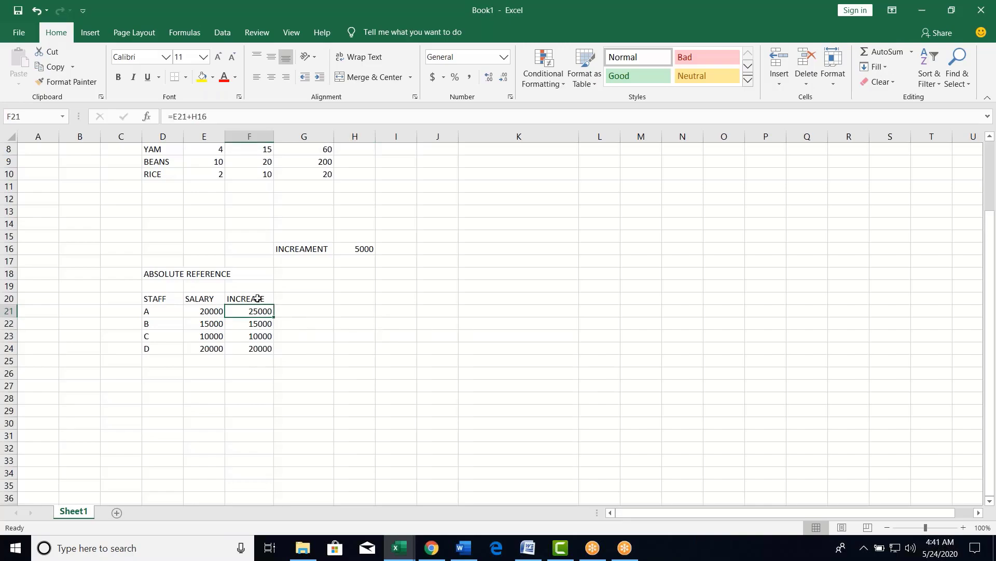
pyautogui.click(232, 116)
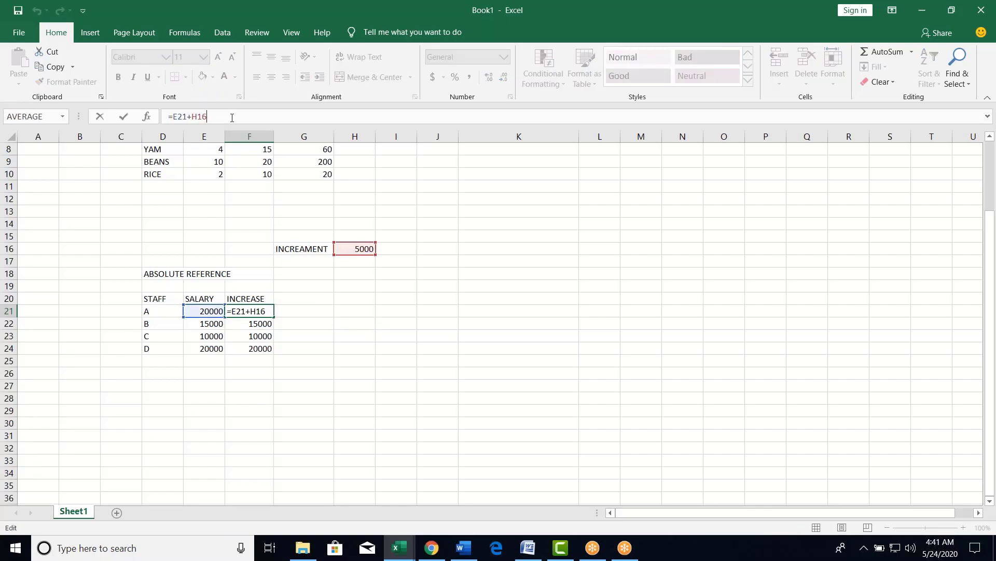
pyautogui.click(249, 327)
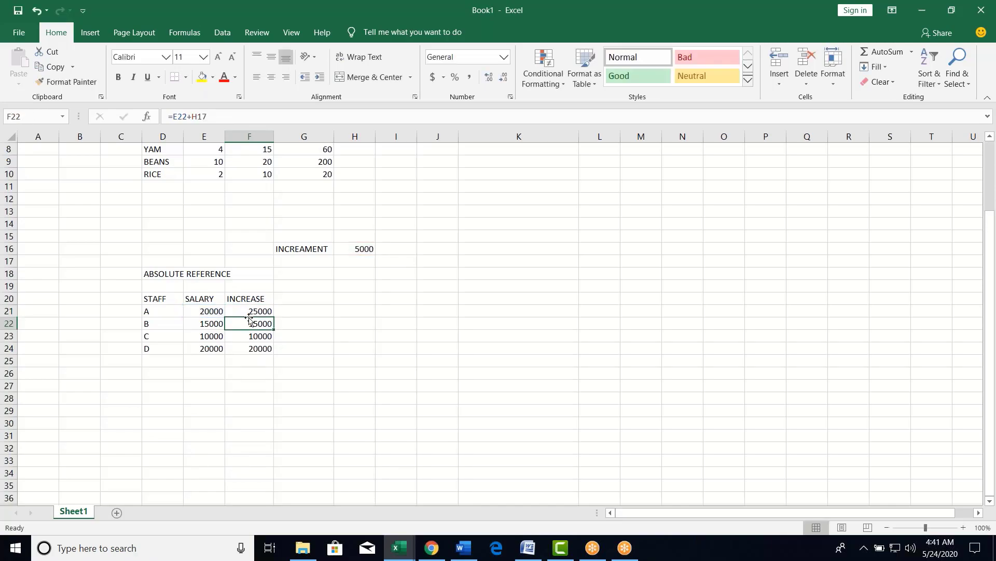
pyautogui.click(217, 116)
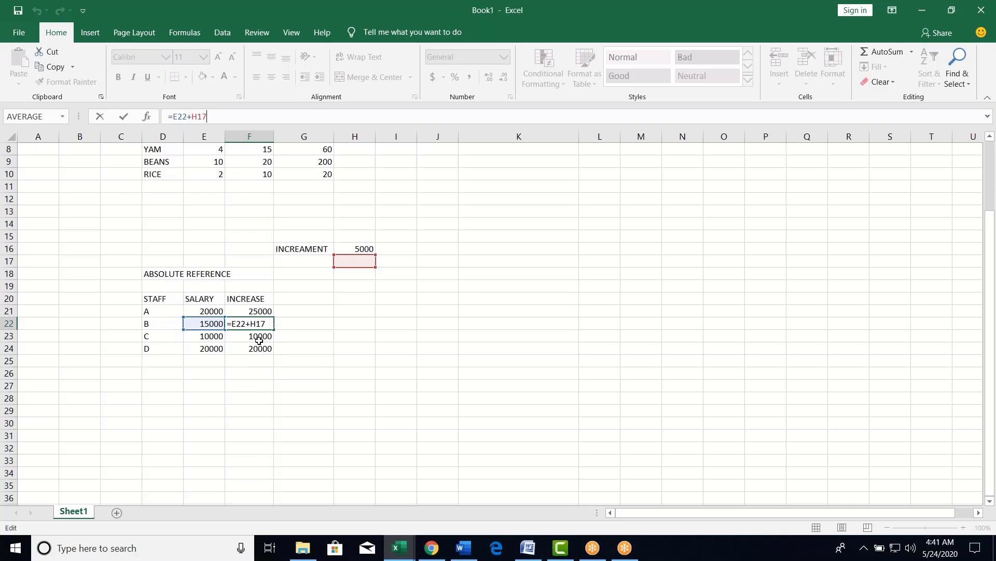
pyautogui.press('Return')
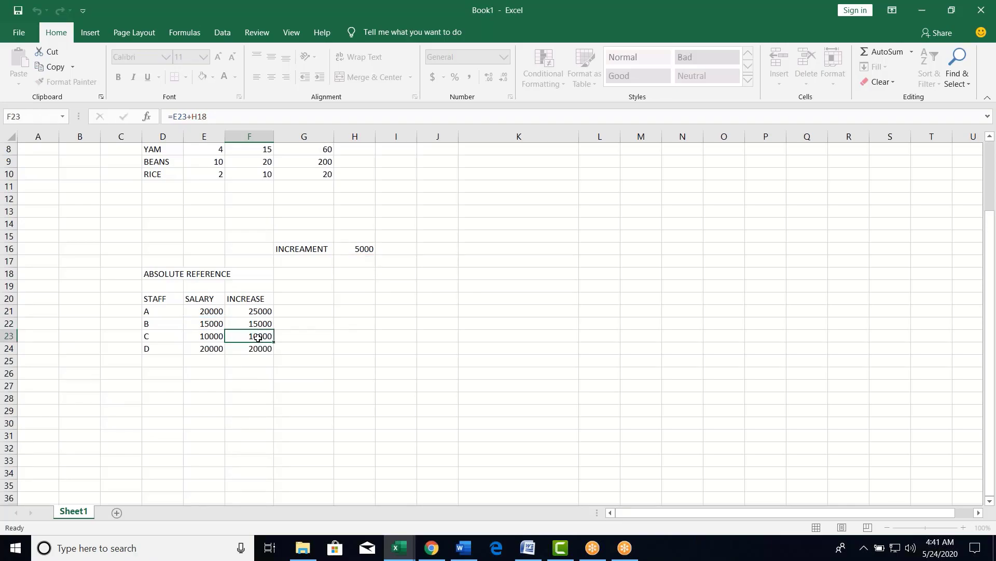
pyautogui.click(230, 117)
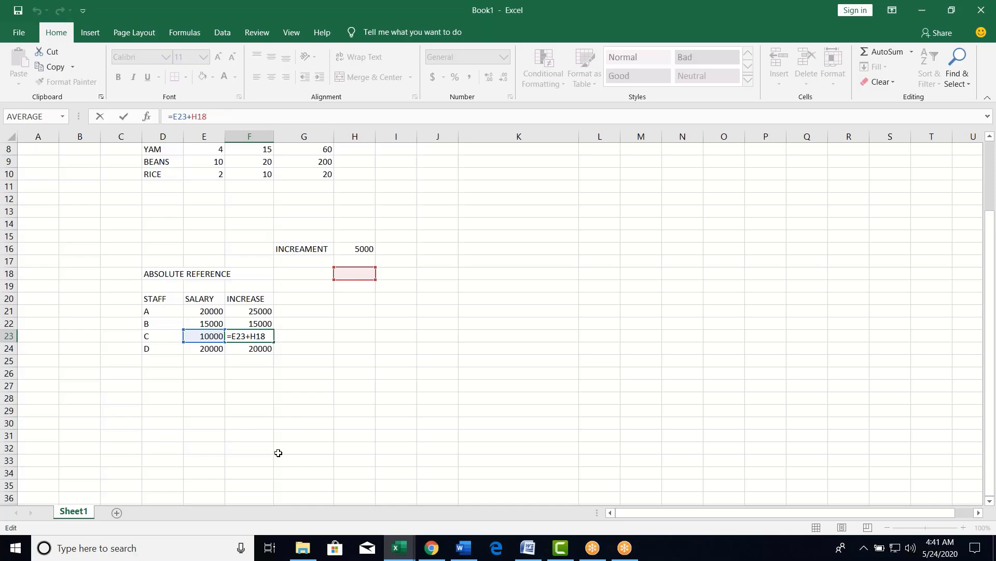
pyautogui.click(262, 310)
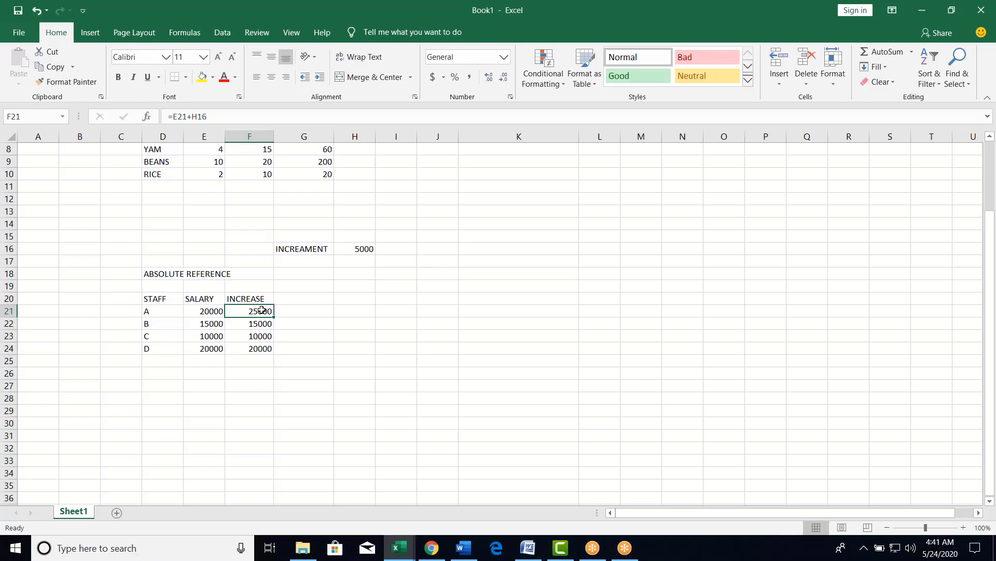
pyautogui.click(365, 248)
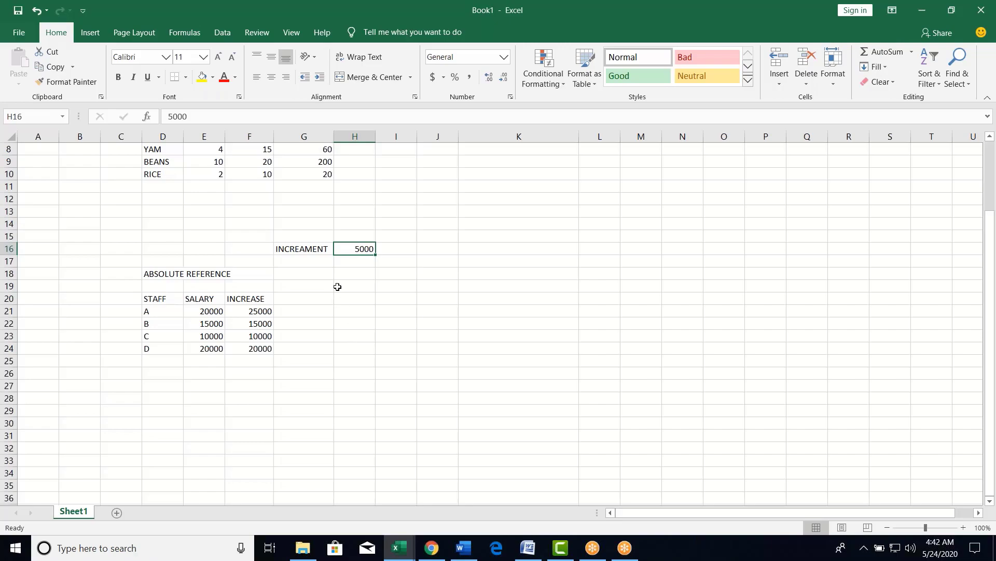
# - Clear the INCREASE values in F21:F24
pyautogui.click(263, 313)
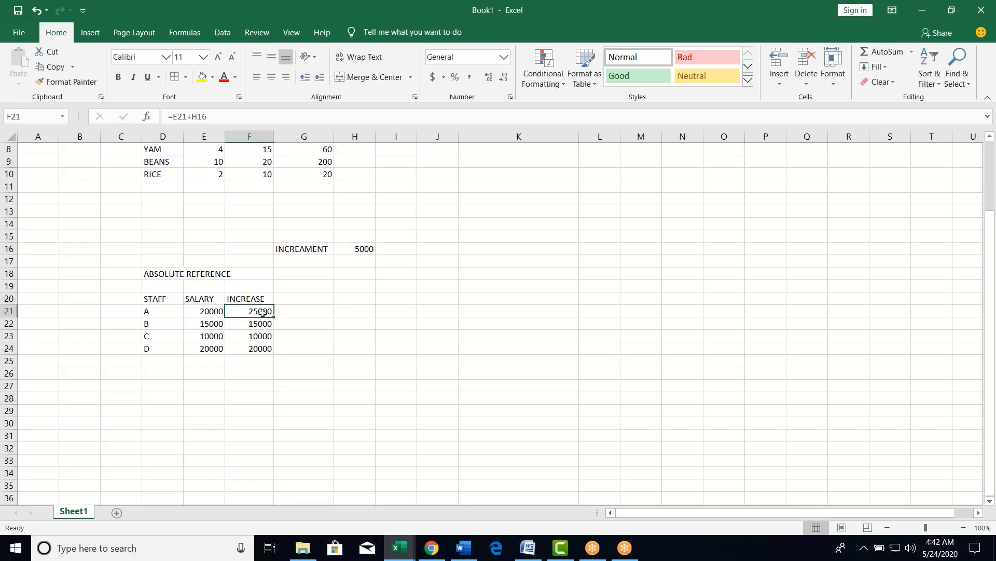
pyautogui.hotkey('ctrl', 'c')
pyautogui.moveTo(263, 312); pyautogui.dragTo(262, 344)
pyautogui.hotkey('ctrl', 'v')
pyautogui.press('Delete')
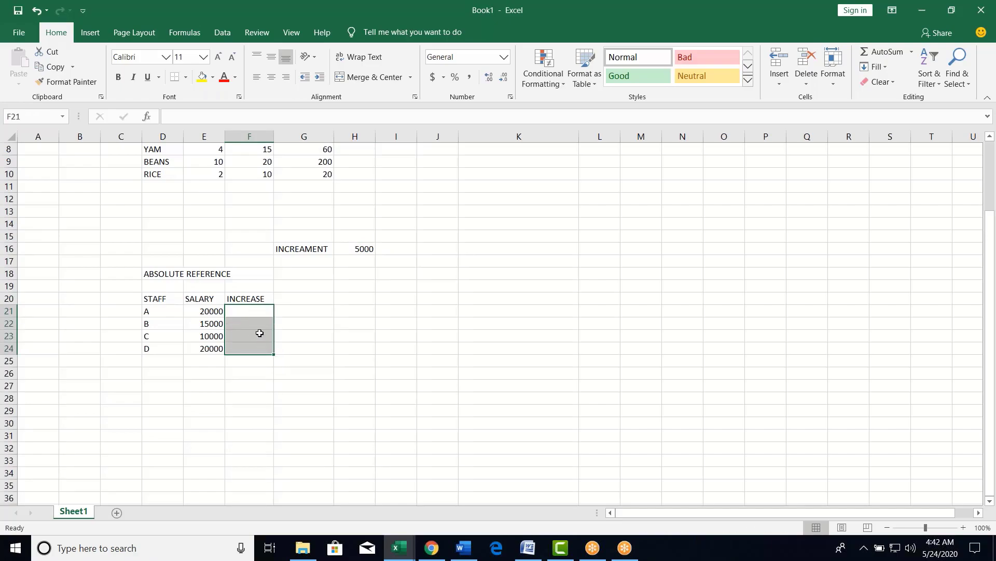
# - Rebuild F21's formula as =E21*$H$16 with H16 locked absolute
pyautogui.click(250, 311)
pyautogui.write('=')
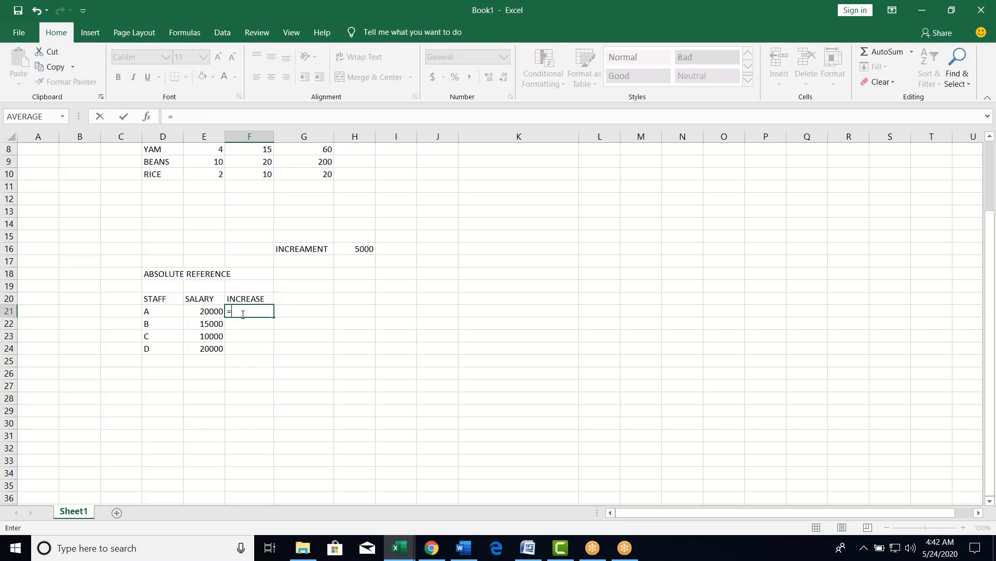
pyautogui.click(210, 313)
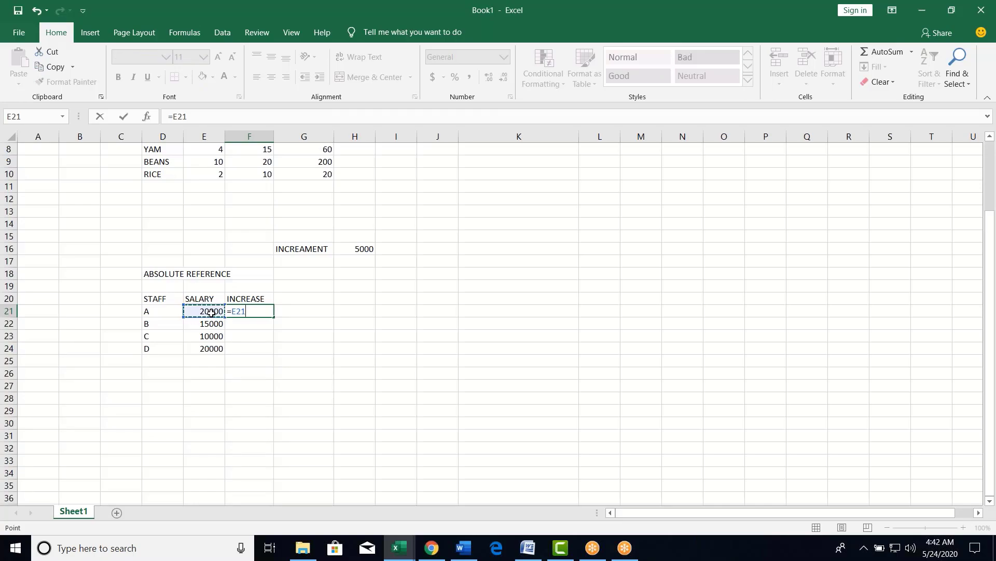
pyautogui.write('_')
pyautogui.press('BackSpace')
pyautogui.write('*')
pyautogui.click(353, 250)
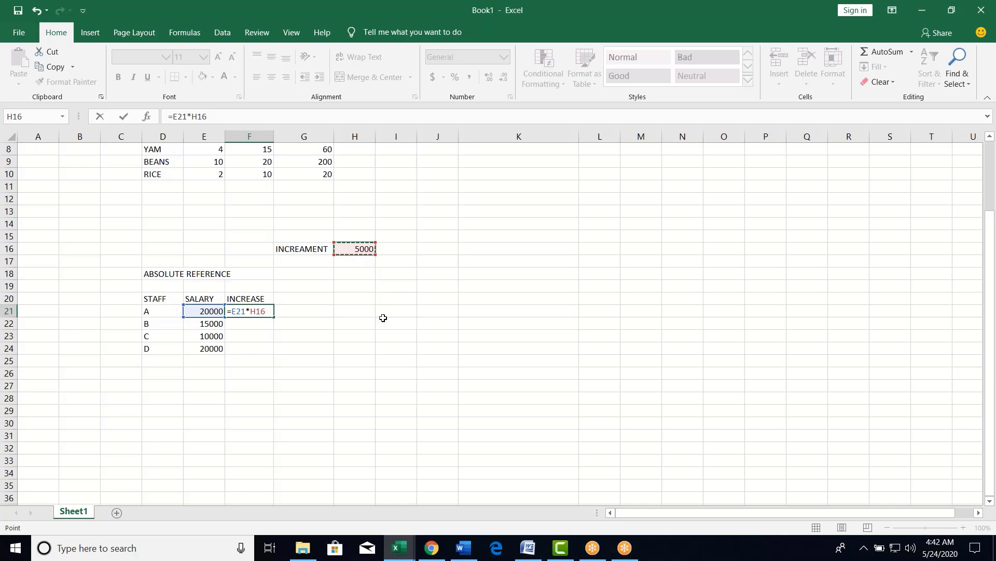
pyautogui.press('F4')
# - Change F21 to =E21+$H$16 and fill down to F24: 25000, 20000, 15000, 25000
pyautogui.click(251, 310)
pyautogui.press('BackSpace')
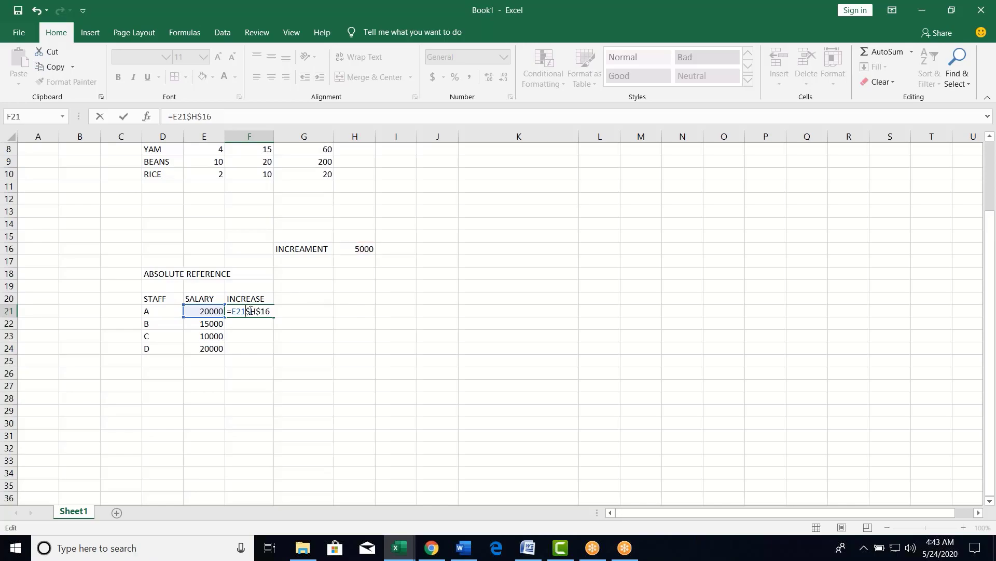
pyautogui.write('+')
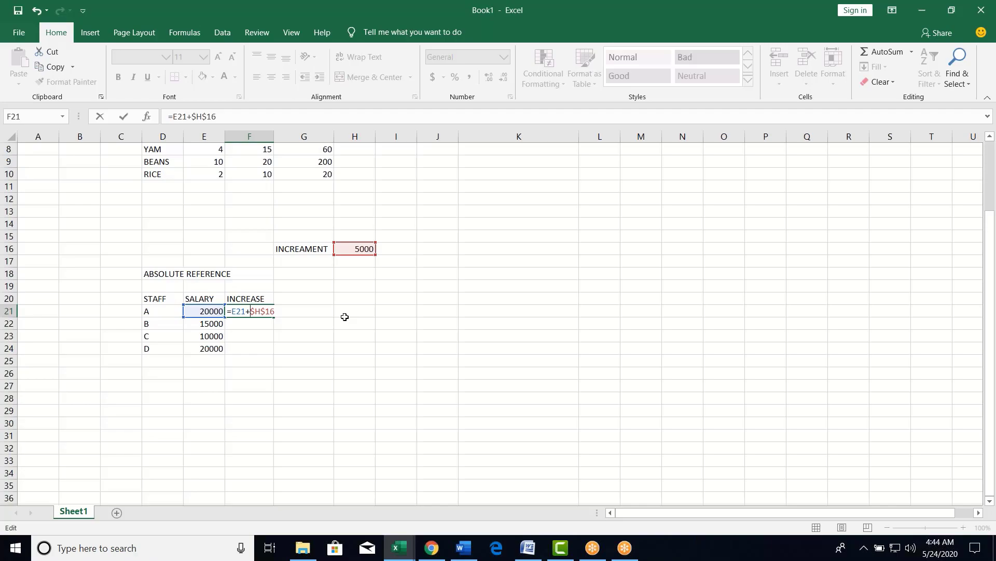
pyautogui.press('F4')
pyautogui.press('F4')
pyautogui.press('F4')
pyautogui.press('F4')
pyautogui.press('Return')
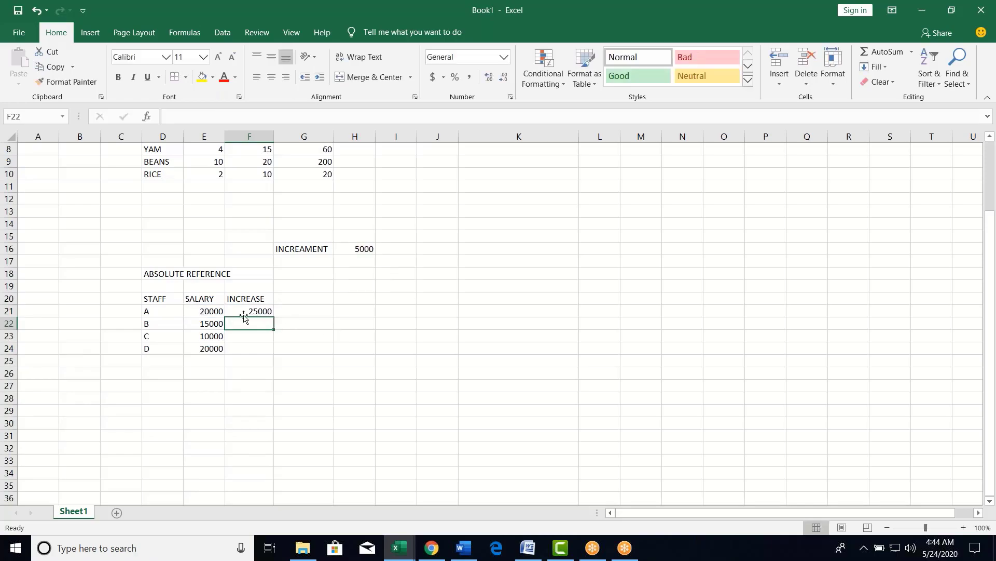
pyautogui.moveTo(243, 310); pyautogui.dragTo(248, 347)
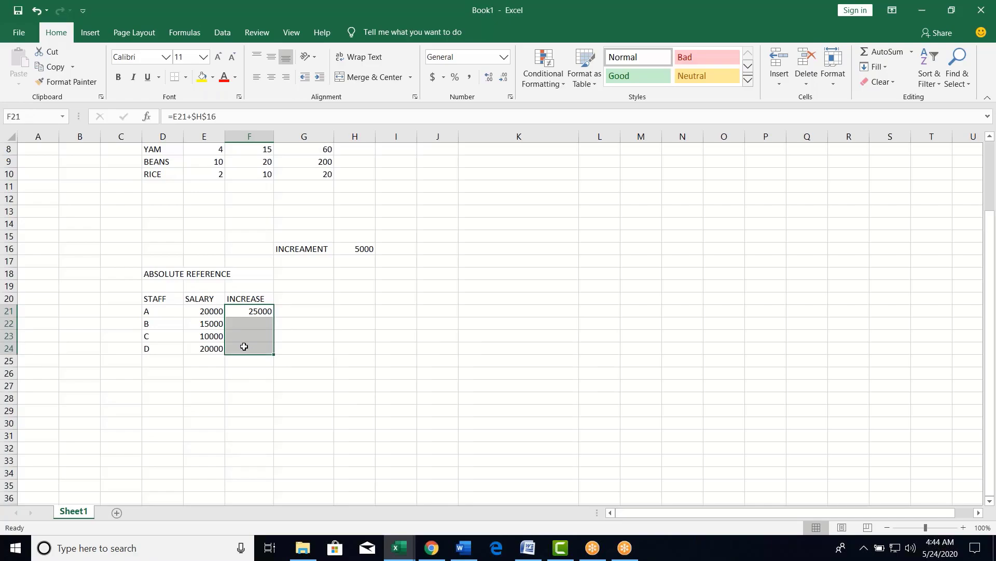
pyautogui.hotkey('ctrl', 'd')
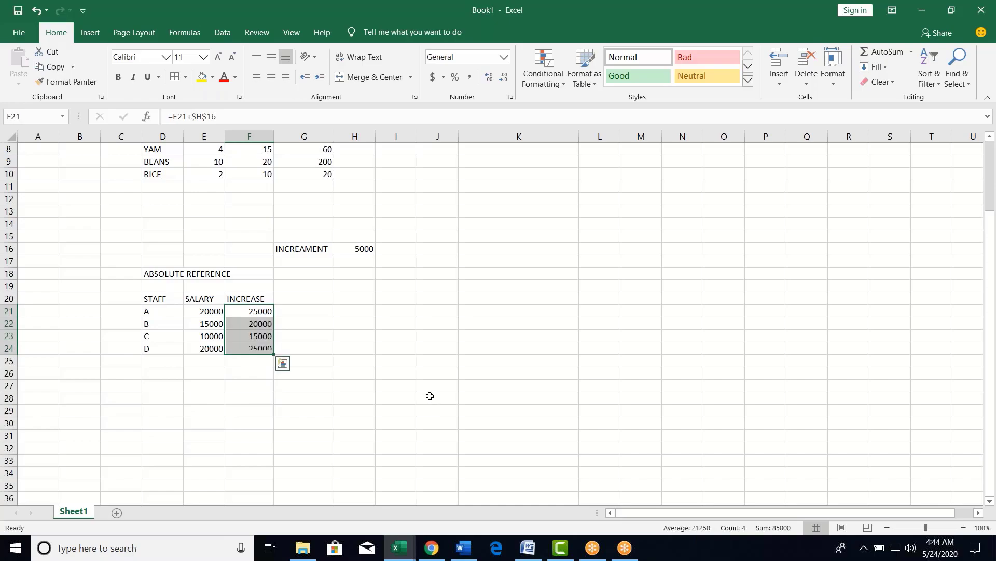
pyautogui.click(423, 354)
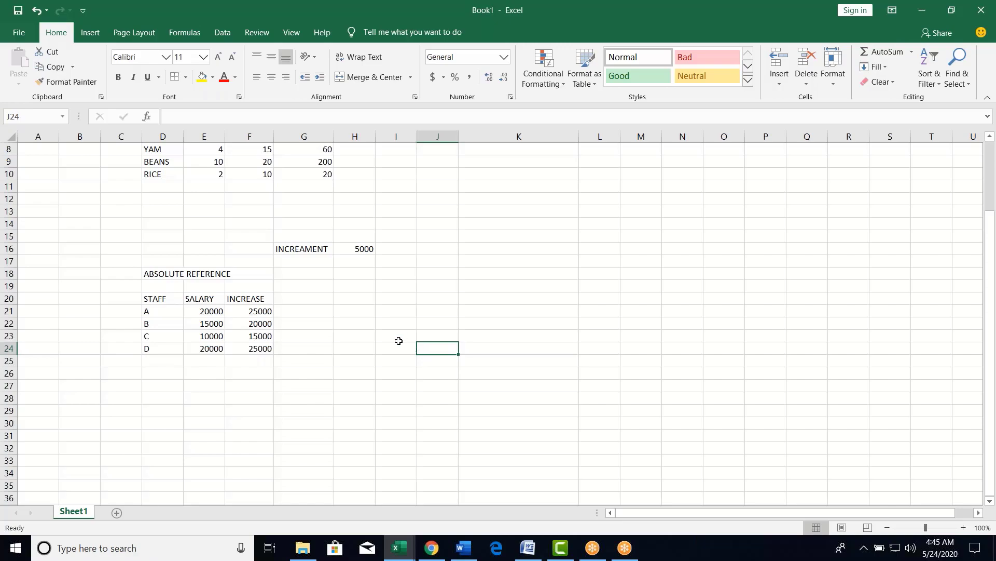
pyautogui.click(264, 315)
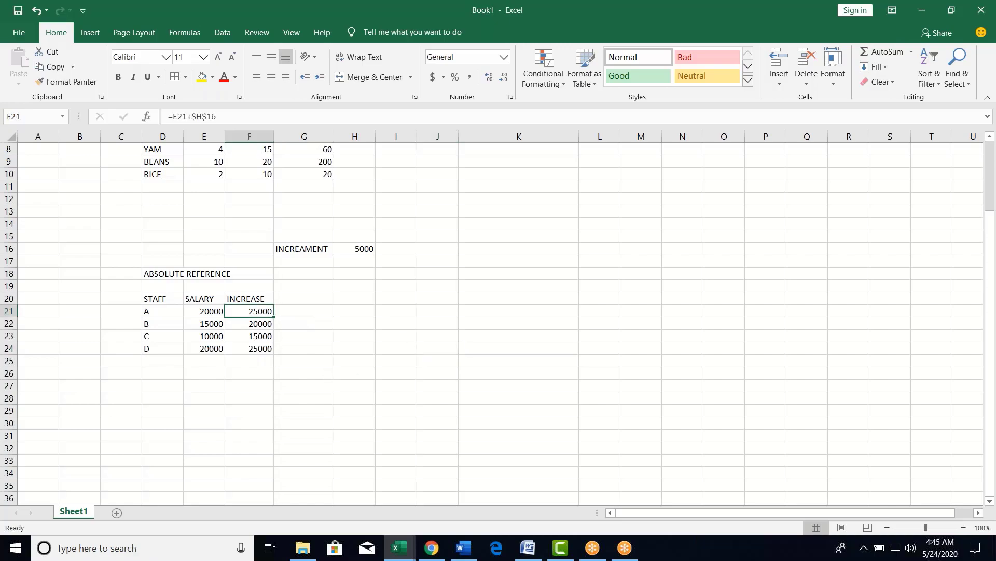
pyautogui.click(260, 324)
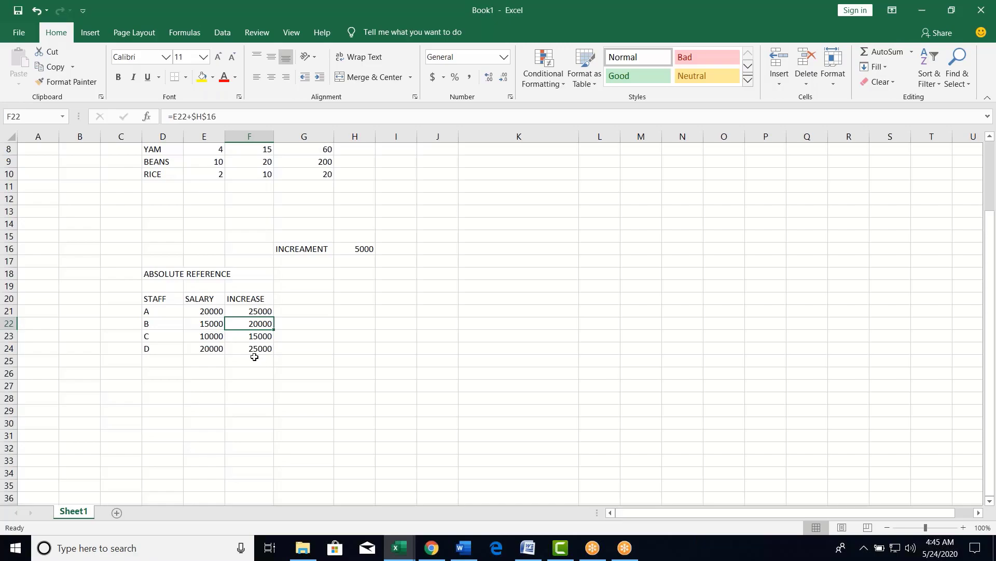
pyautogui.click(255, 351)
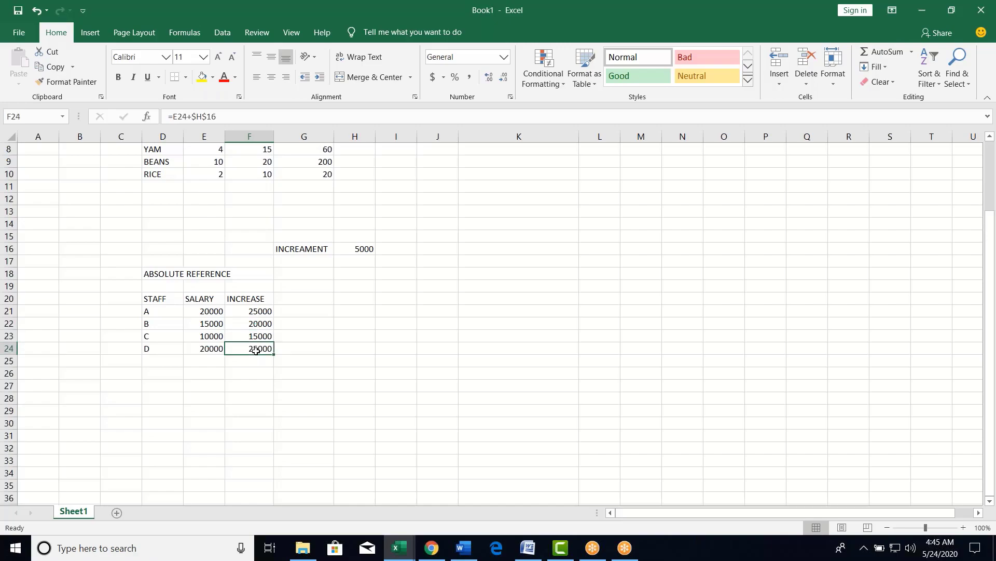
pyautogui.click(336, 312)
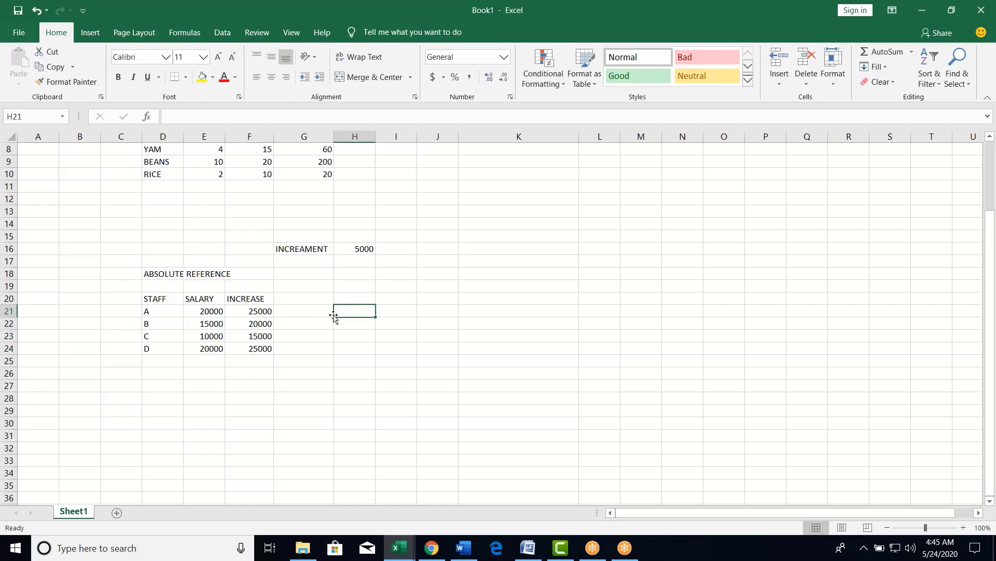
pyautogui.click(256, 313)
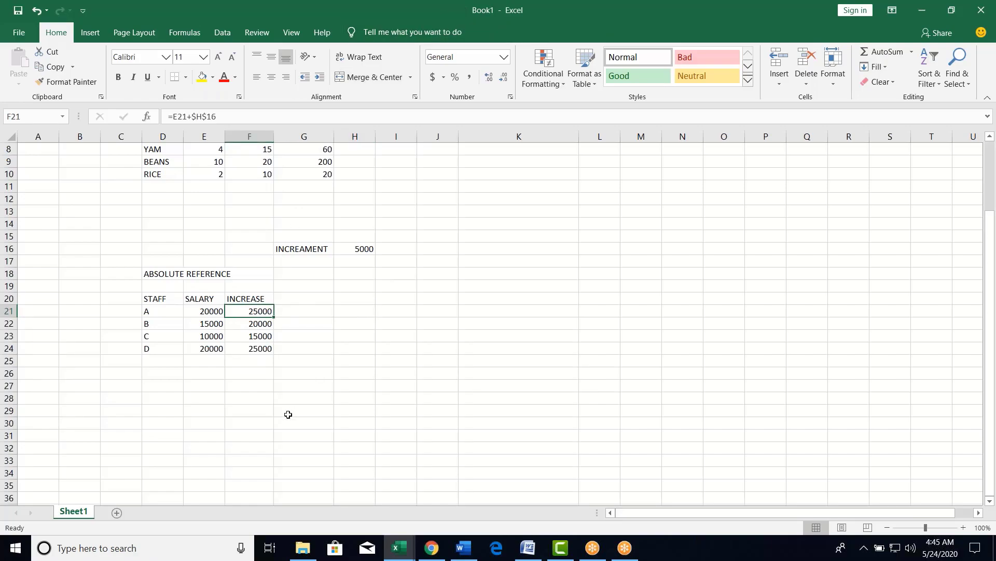
pyautogui.click(296, 346)
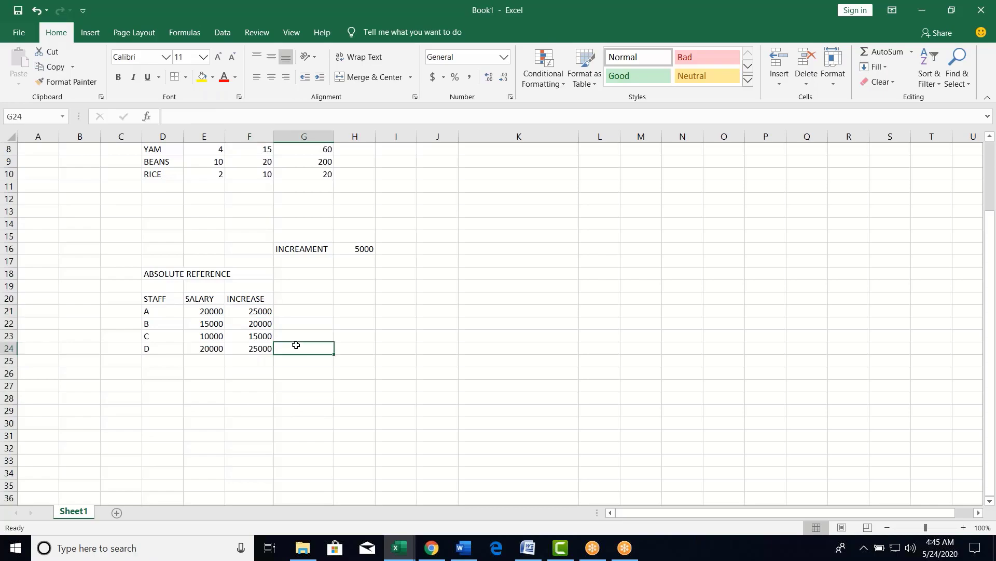
pyautogui.click(260, 313)
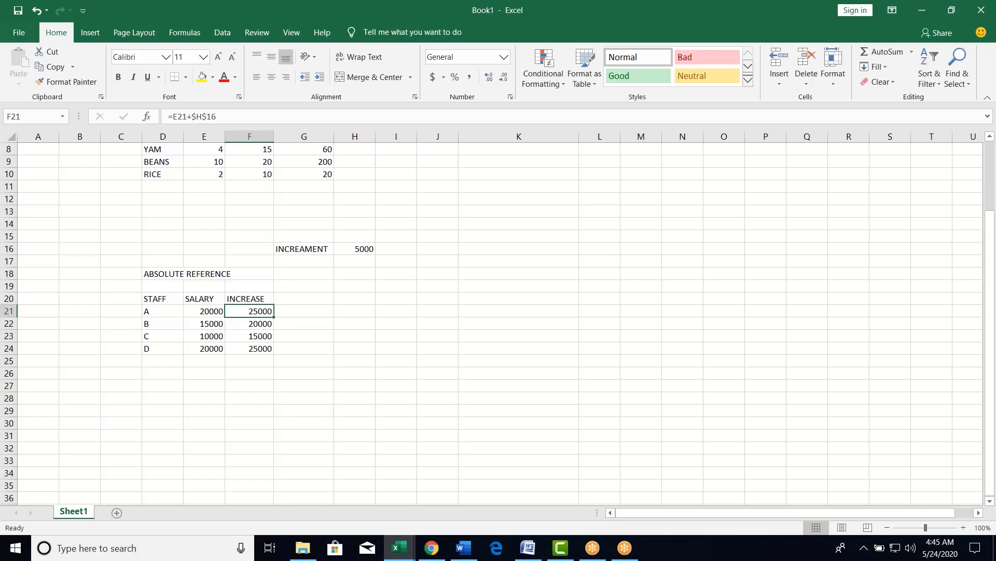
pyautogui.click(257, 327)
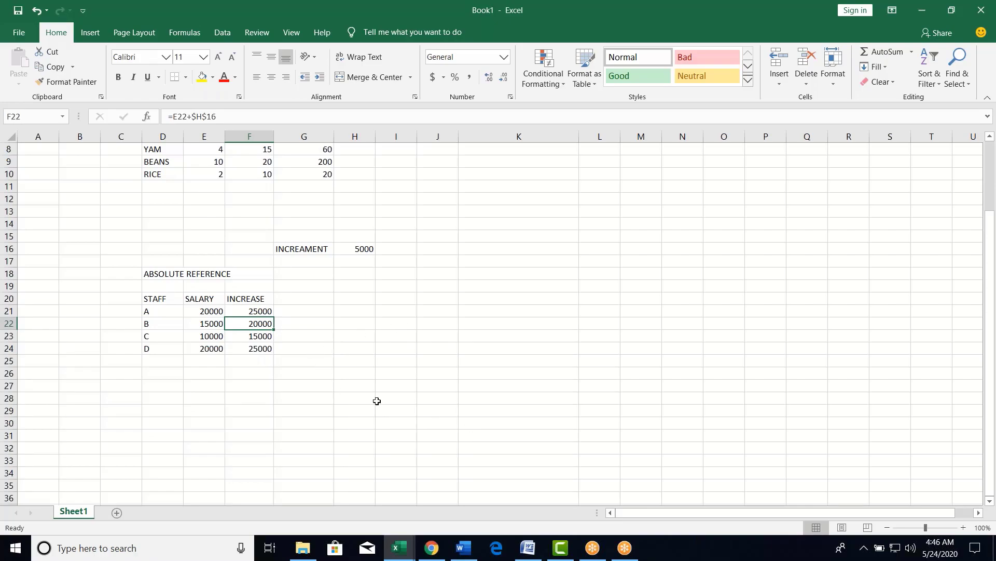
pyautogui.click(261, 313)
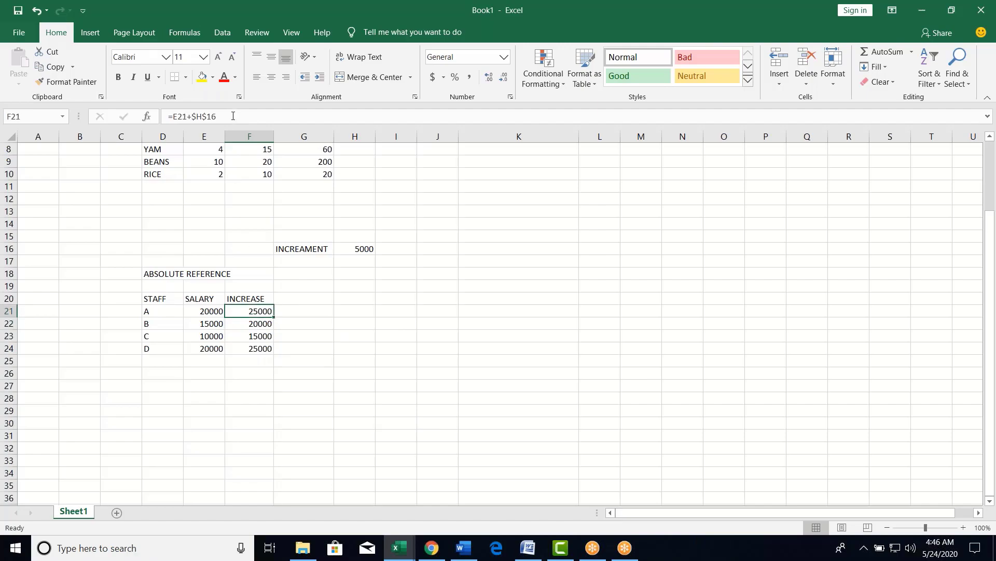
pyautogui.click(233, 117)
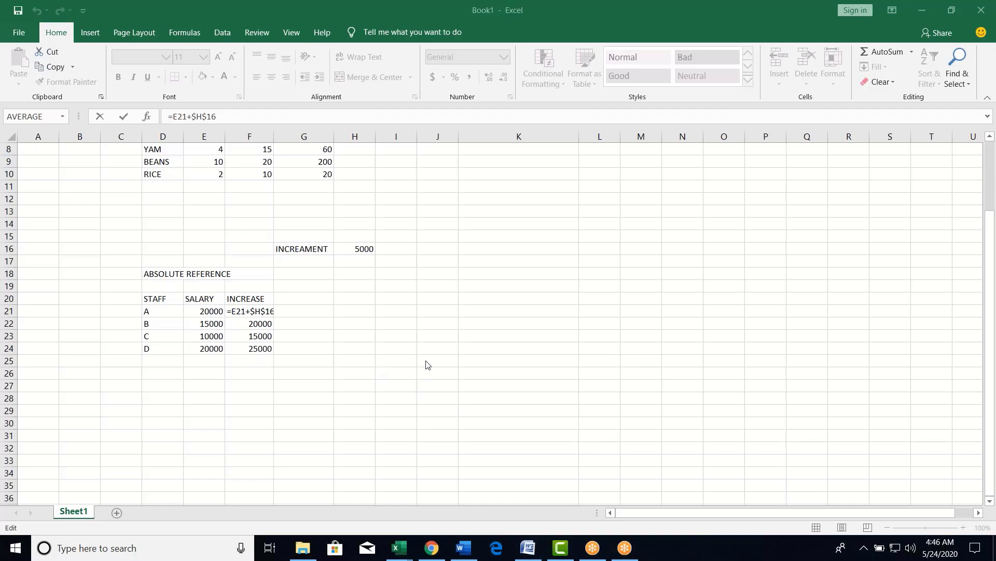
pyautogui.click(436, 349)
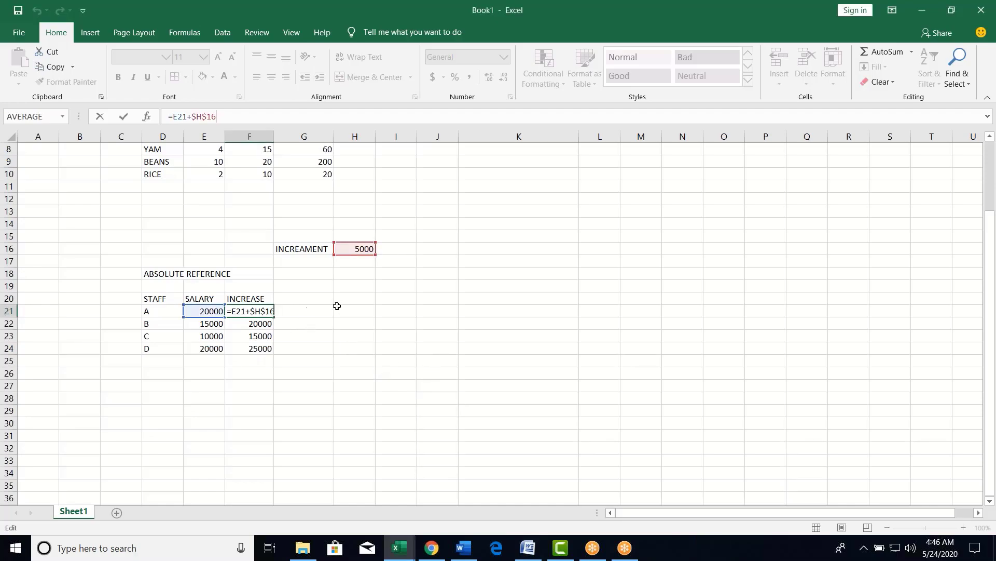
pyautogui.hotkey('ctrl', 'Return')
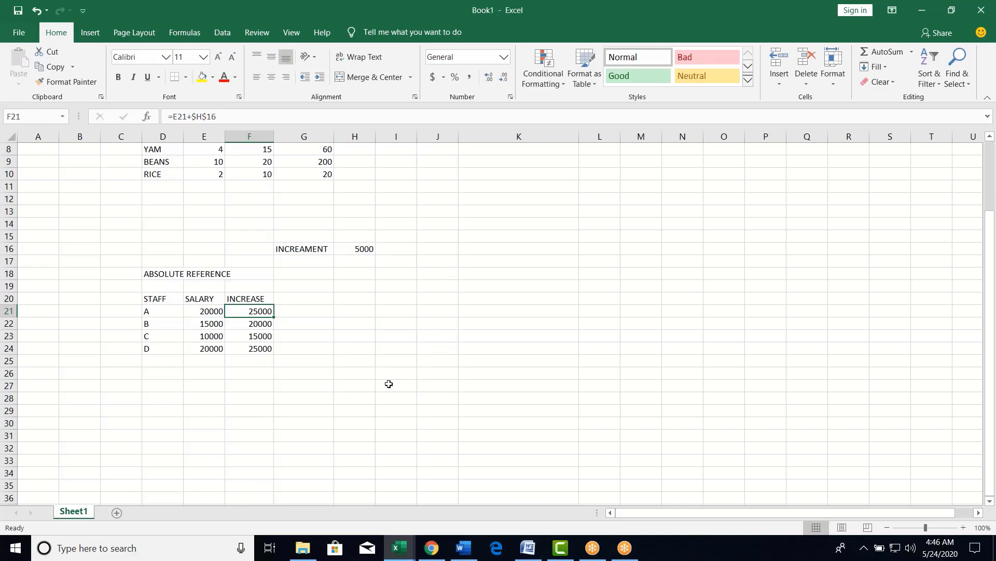
pyautogui.click(169, 414)
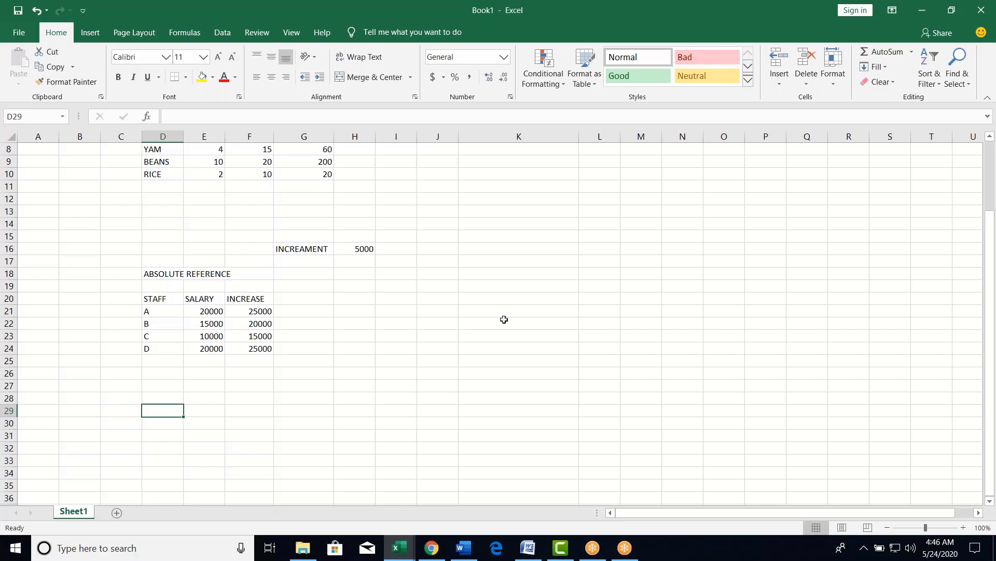
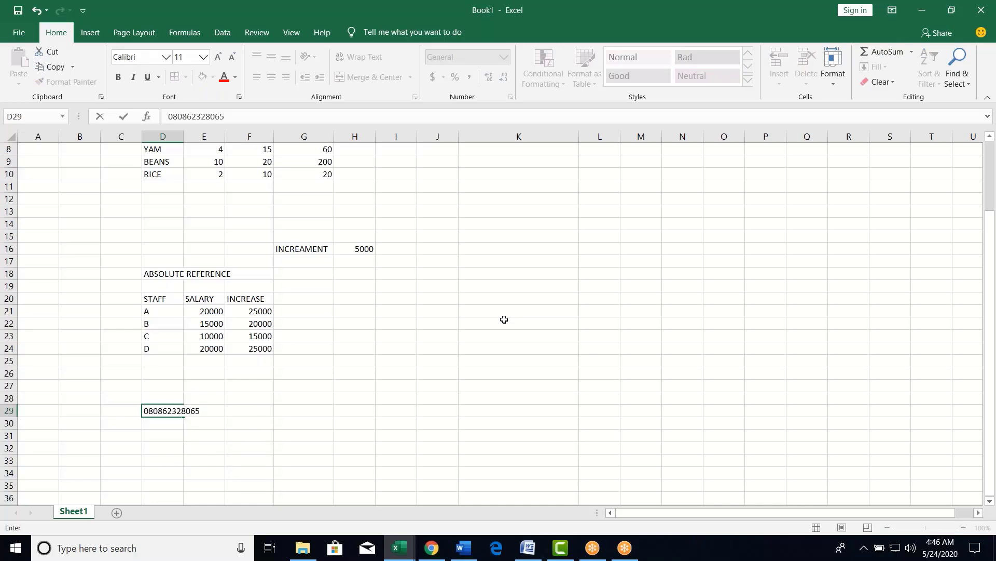
# - Enter a phone number starting with 0 in D29 and an account number starting with 000 in D30
pyautogui.press('Return')
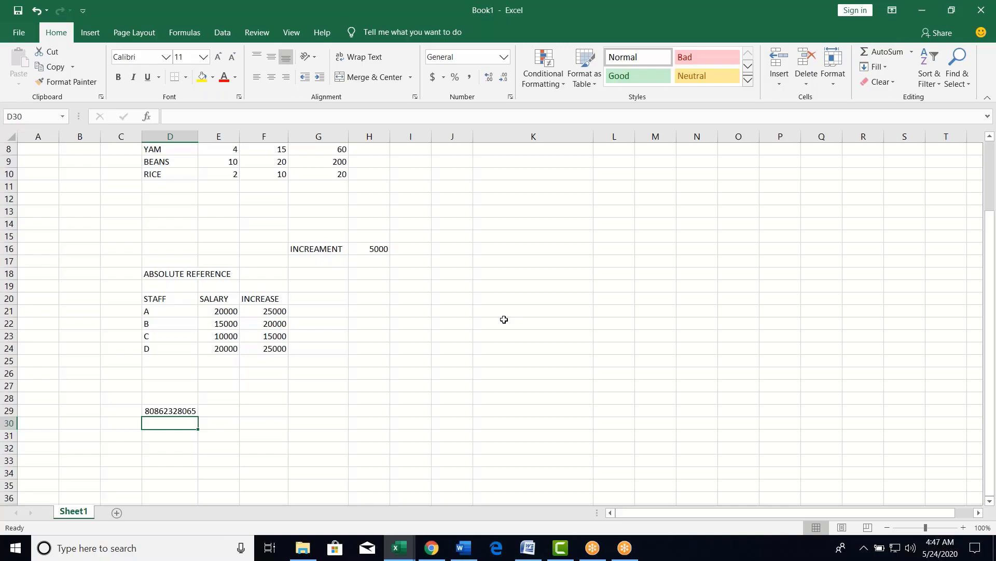
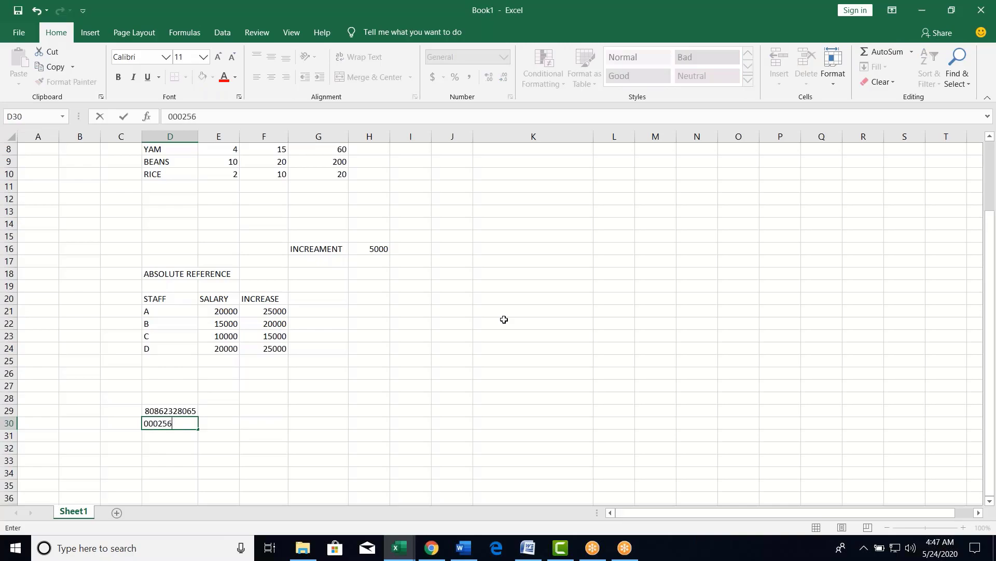
pyautogui.press('Return')
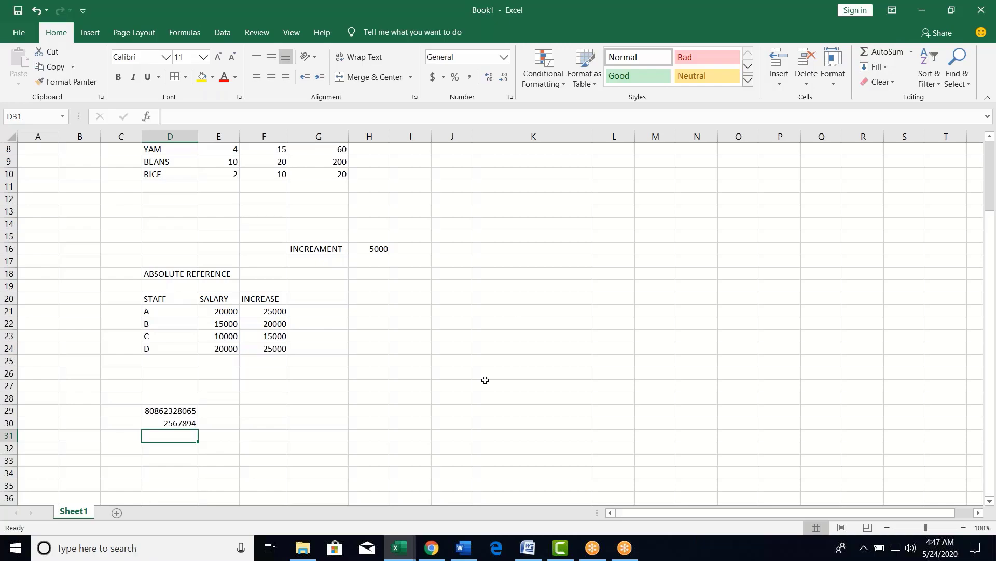
pyautogui.click(491, 258)
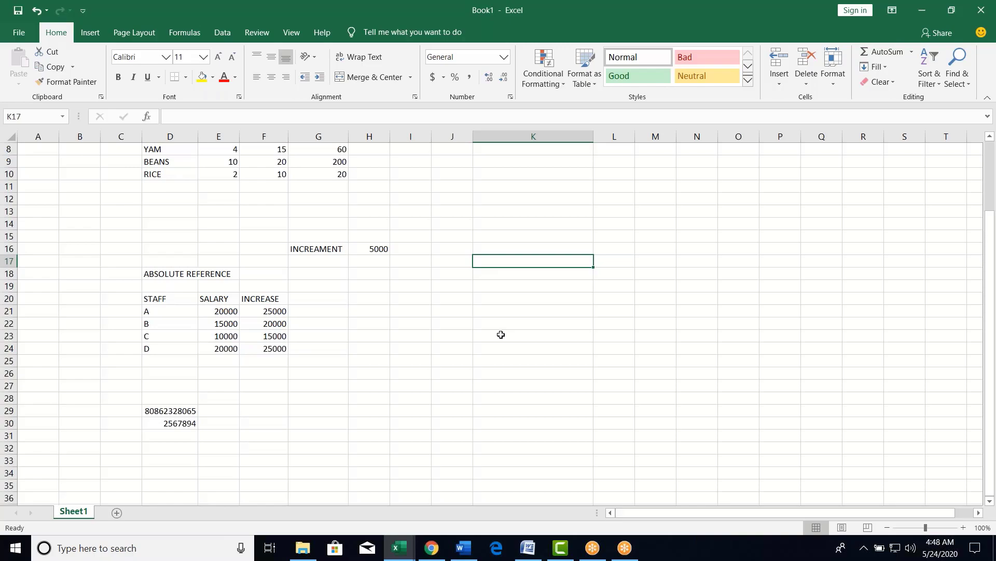
# - Enter two sample phone numbers in K17 and K18, storing K18's as text with an apostrophe
pyautogui.write(',')
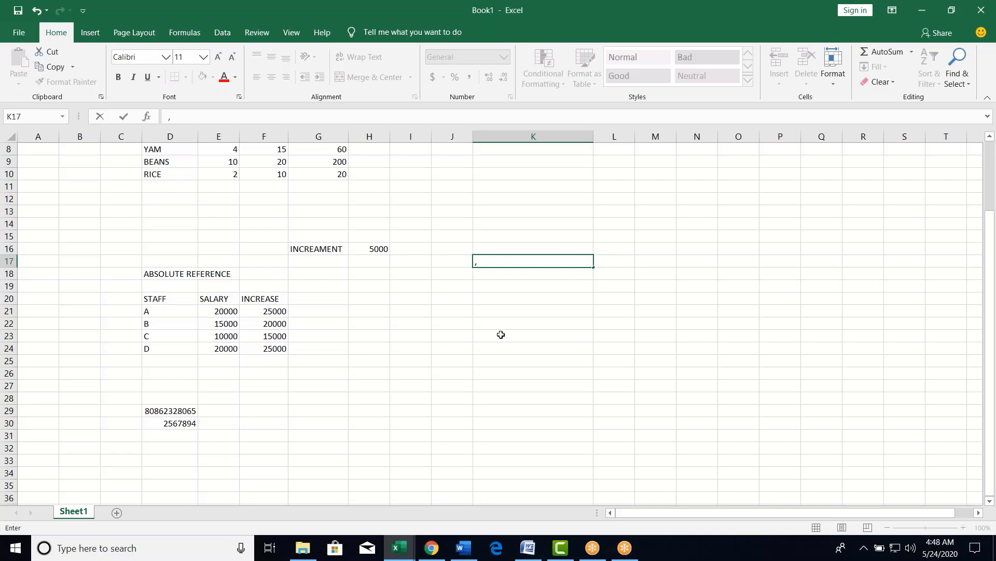
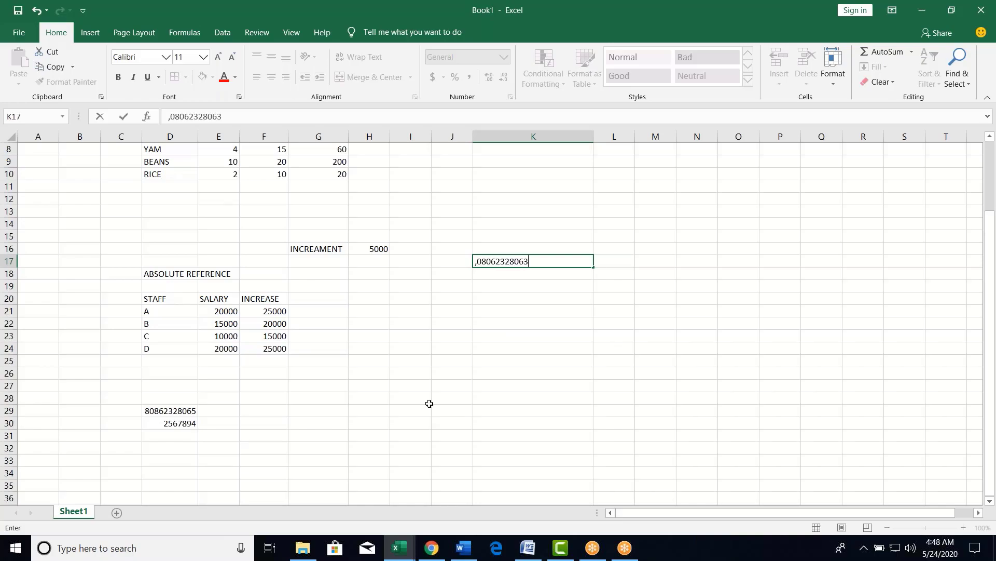
pyautogui.press('Return')
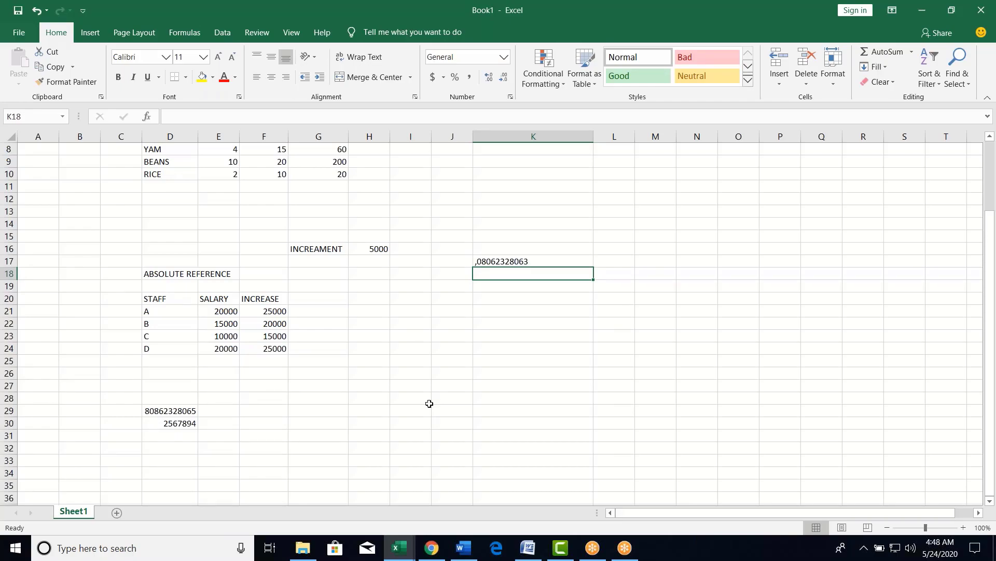
pyautogui.write("'")
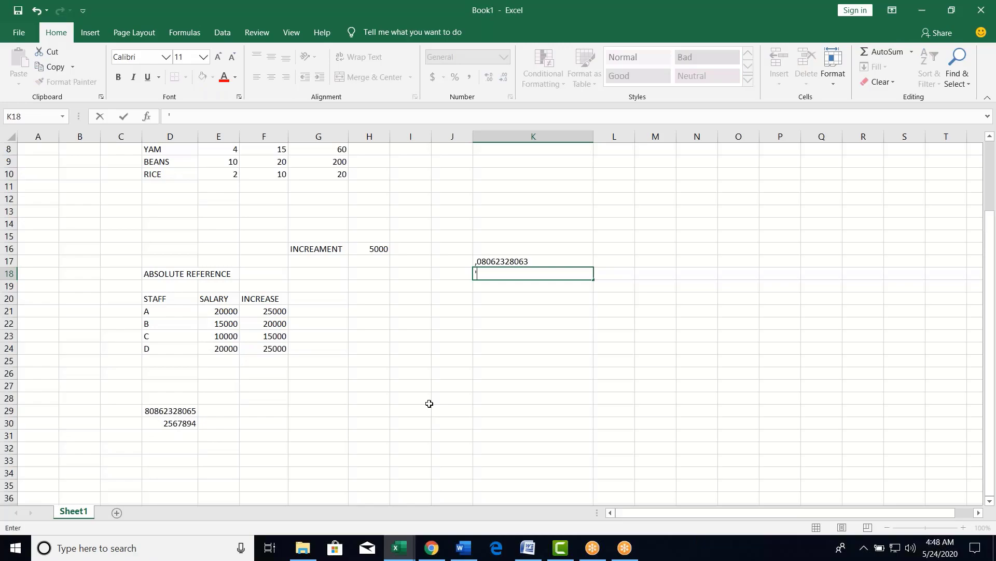
pyautogui.write('080658522')
pyautogui.press('Return')
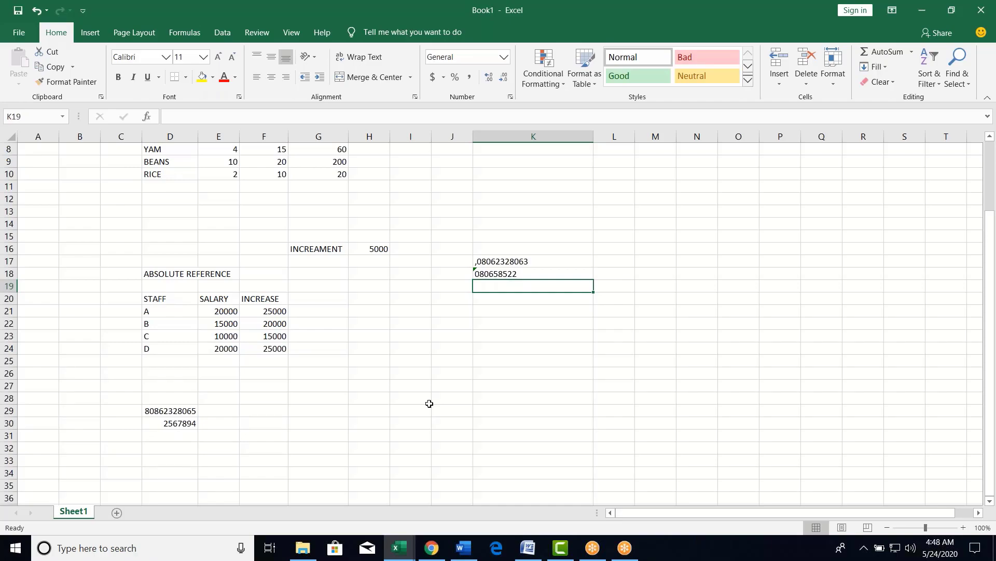
# - Clear K17 and convert K18's text-stored number into a real number
pyautogui.click(507, 257)
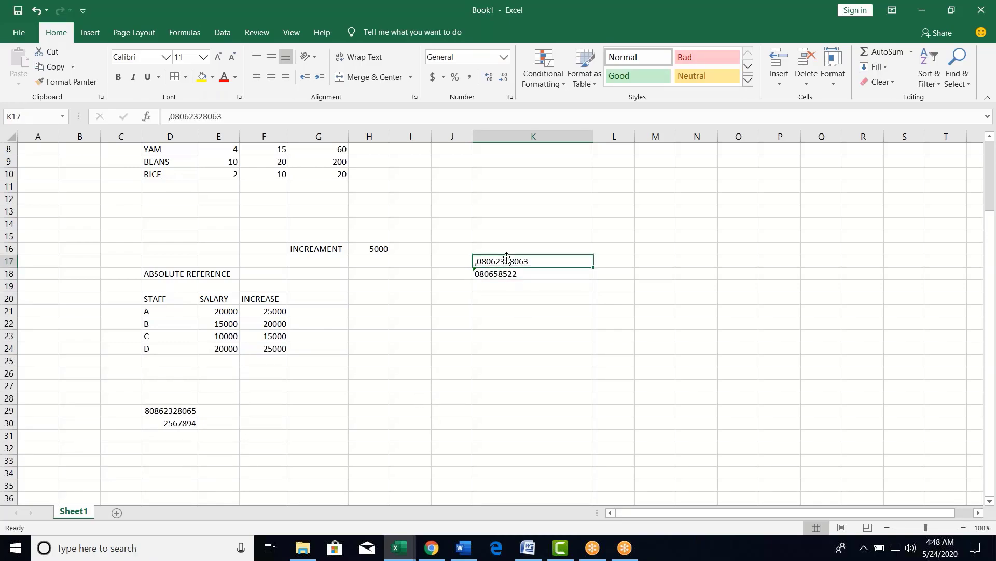
pyautogui.press('Delete')
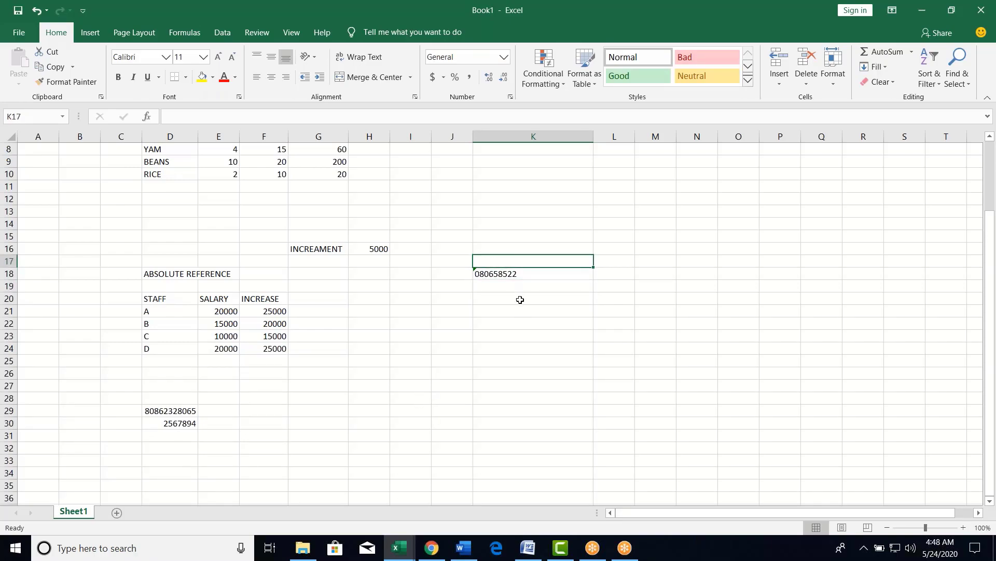
pyautogui.click(506, 273)
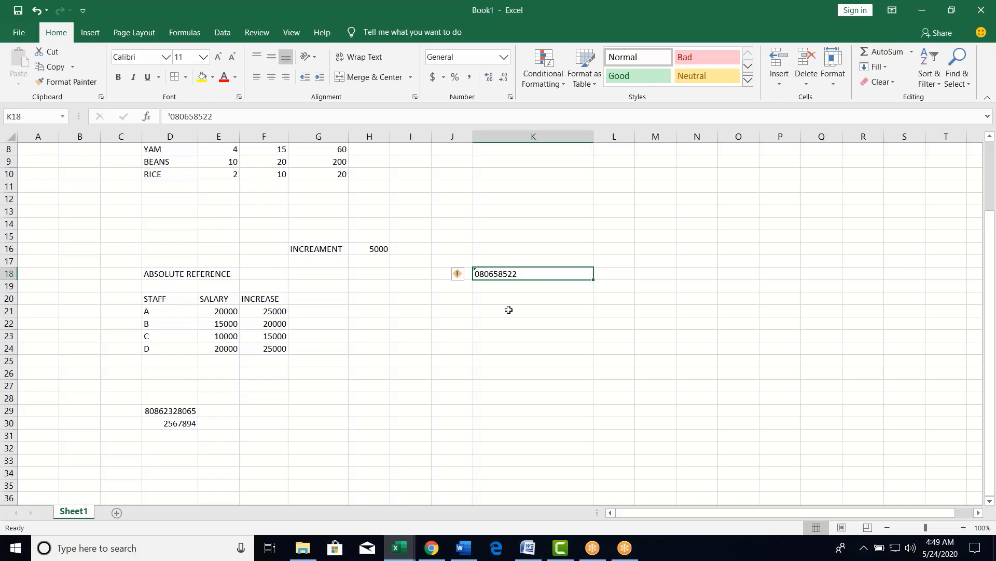
pyautogui.click(460, 275)
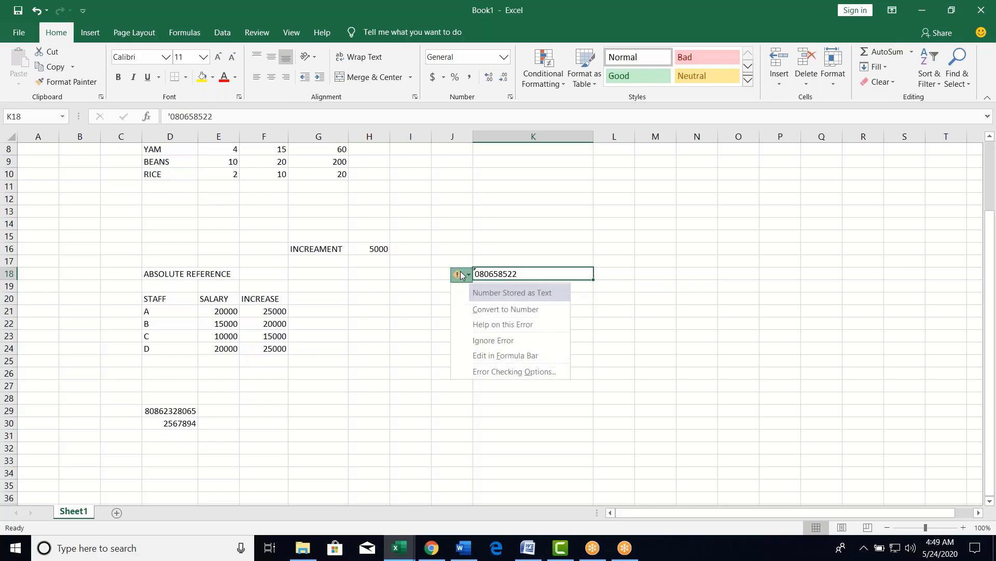
pyautogui.click(476, 310)
pyautogui.click(499, 313)
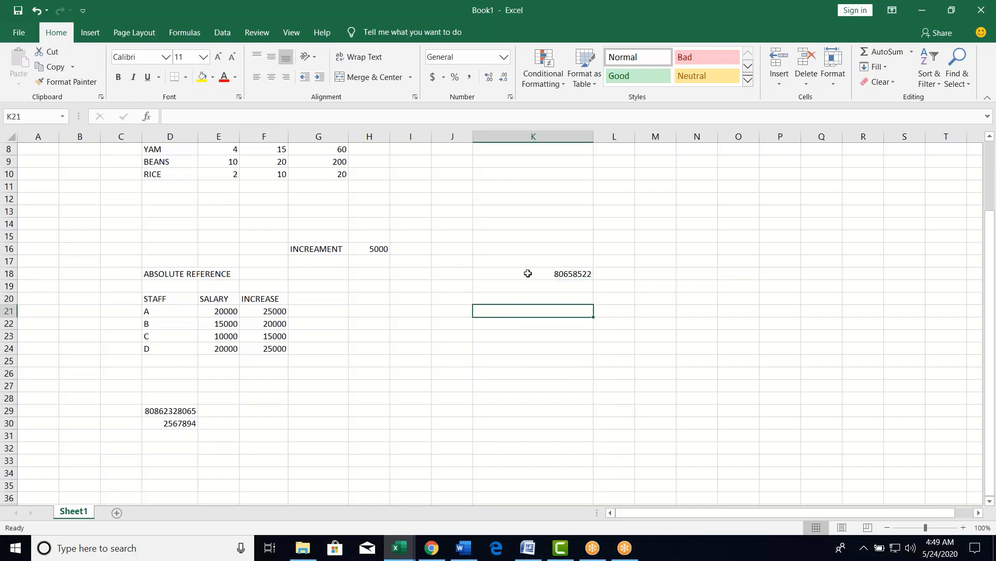
pyautogui.click(528, 274)
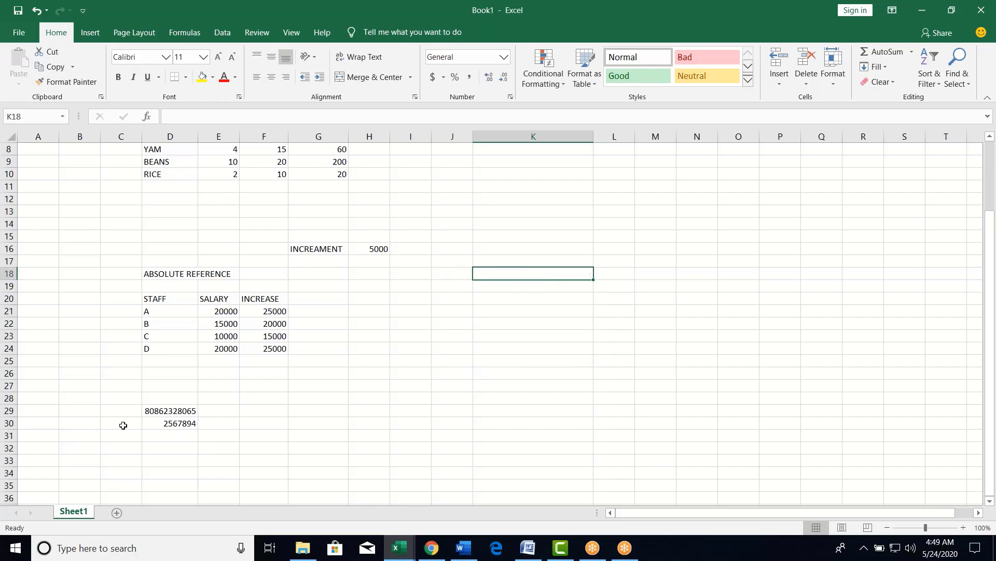
# - Clear the two old numbers from D29:D30
pyautogui.moveTo(167, 409); pyautogui.dragTo(175, 422)
pyautogui.press('Delete')
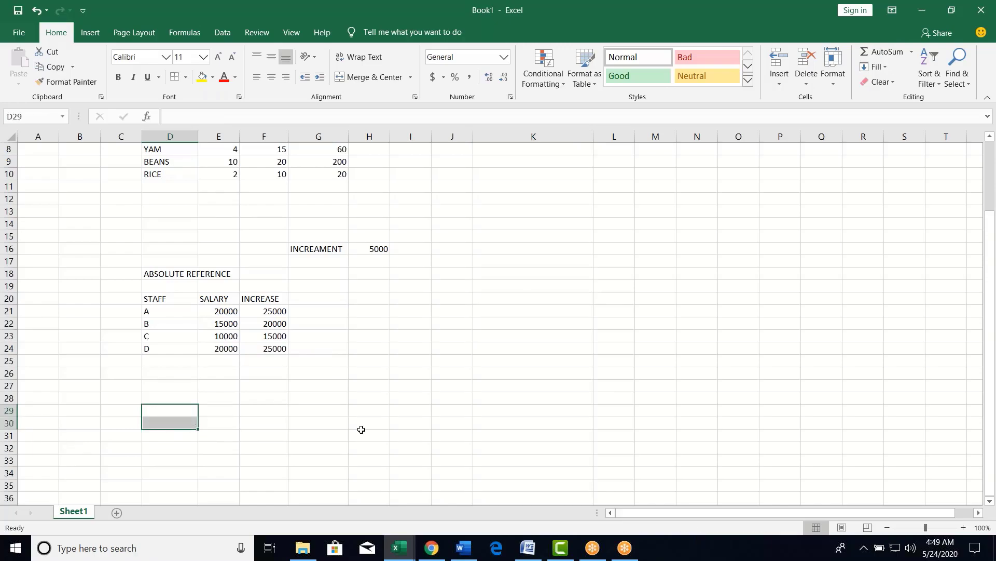
pyautogui.click(463, 287)
pyautogui.click(494, 162)
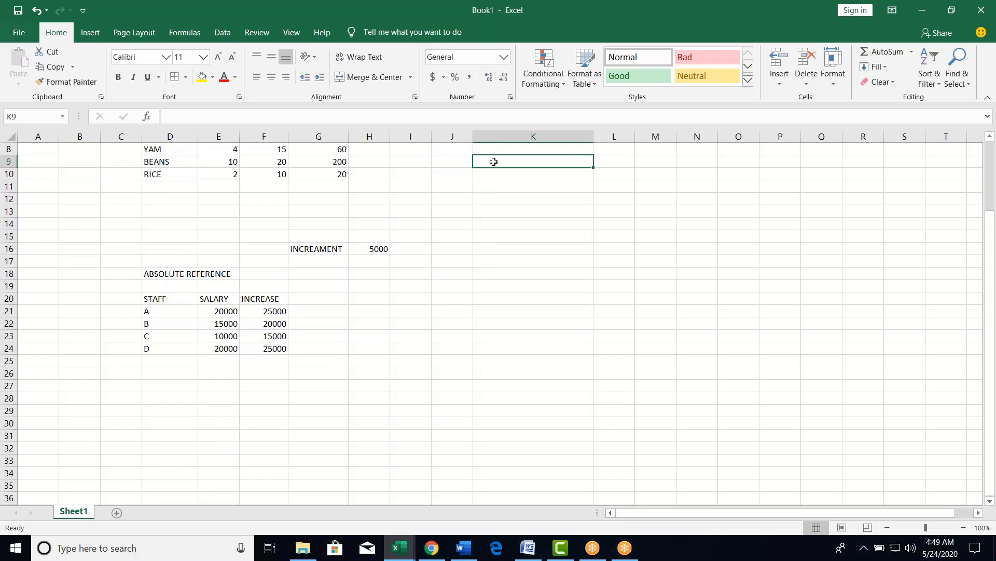
# - Type PHONE NUMBERS in K9 and ACCOUNT in J9, widening column J to fit ACCOUNT
pyautogui.write('PHONU')
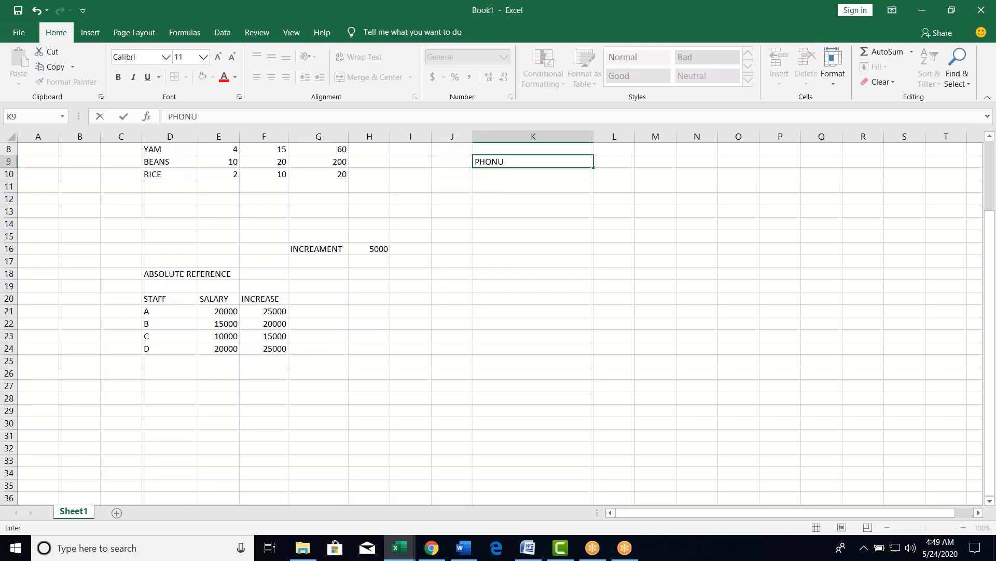
pyautogui.press('BackSpace')
pyautogui.write('E NUMBERS')
pyautogui.click(446, 163)
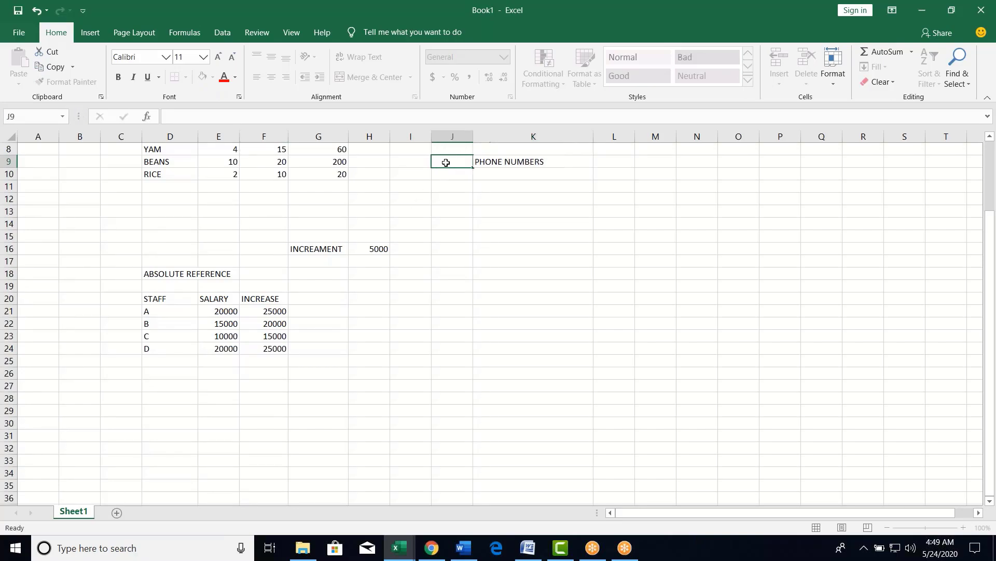
pyautogui.write('ACCOUNTE')
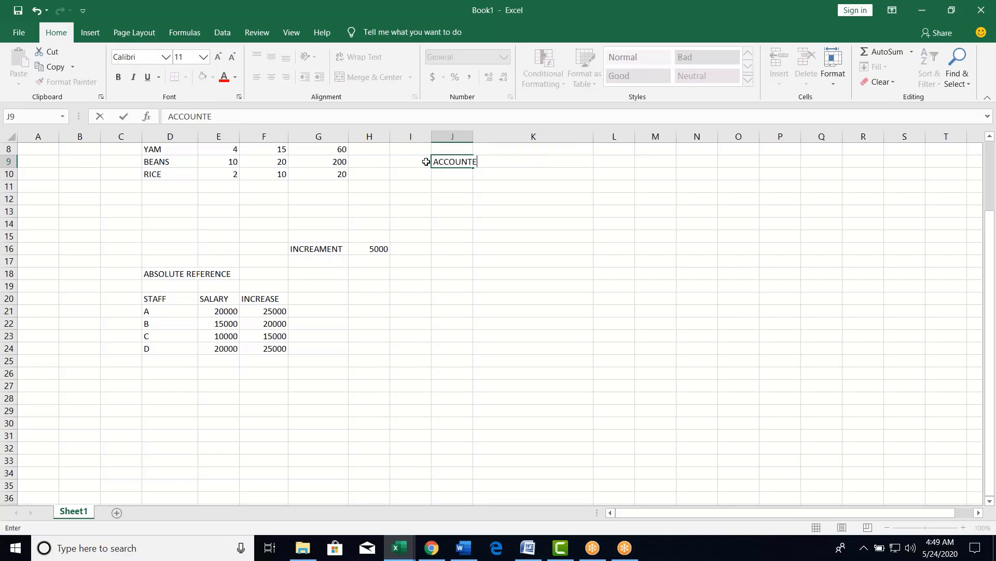
pyautogui.press('BackSpace')
pyautogui.press('Return')
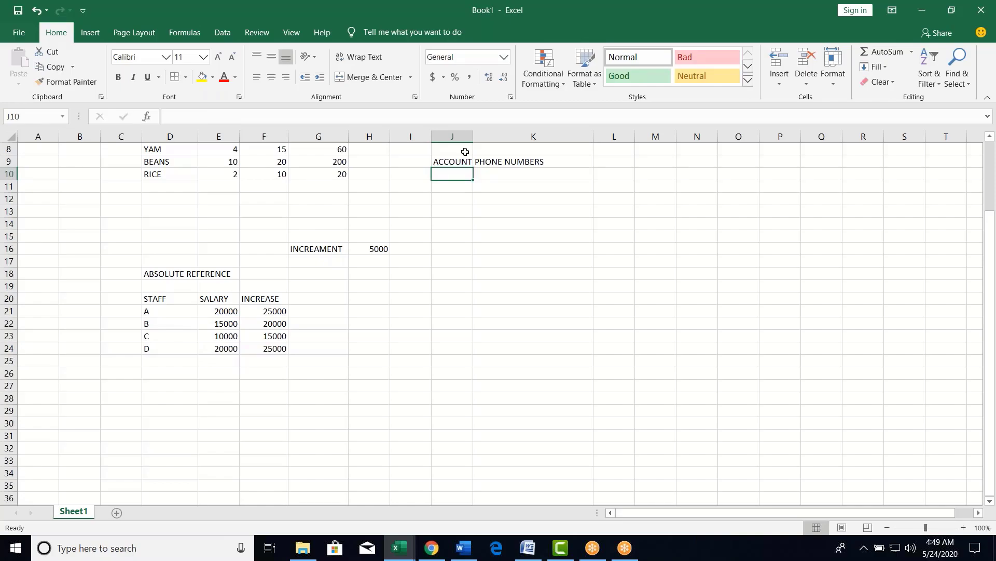
pyautogui.moveTo(472, 136); pyautogui.dragTo(494, 137)
pyautogui.moveTo(538, 177); pyautogui.dragTo(540, 497)
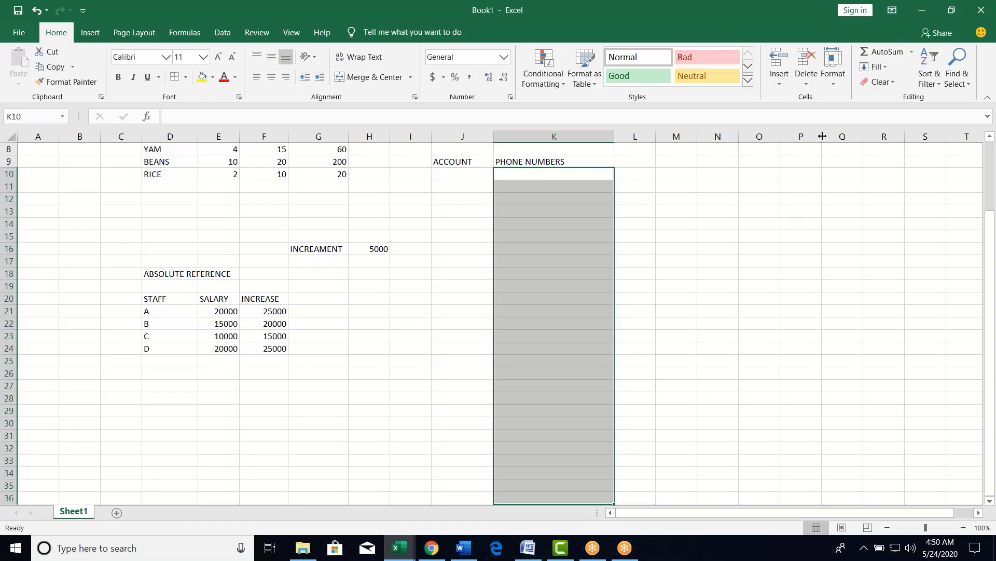
pyautogui.click(833, 82)
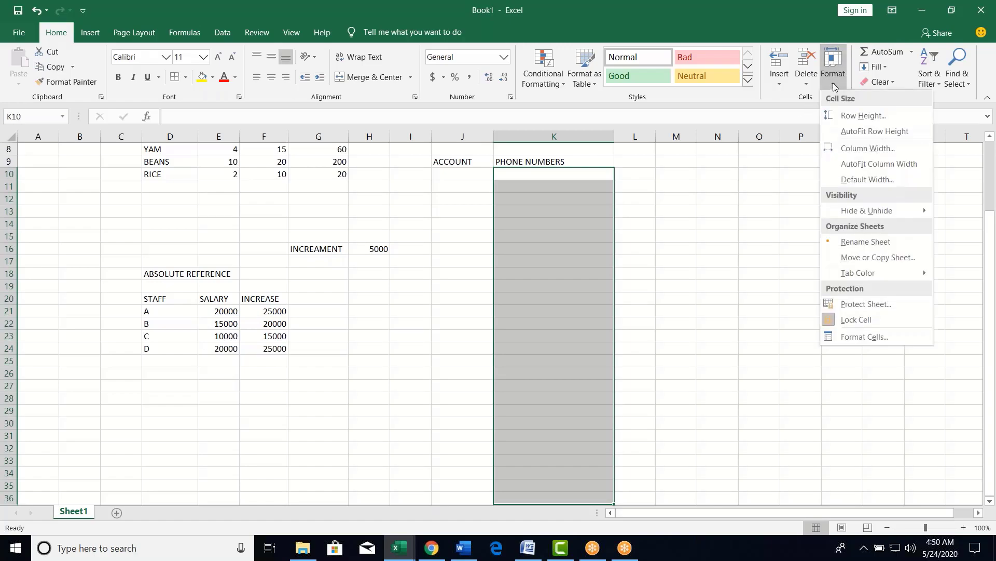
pyautogui.click(58, 40)
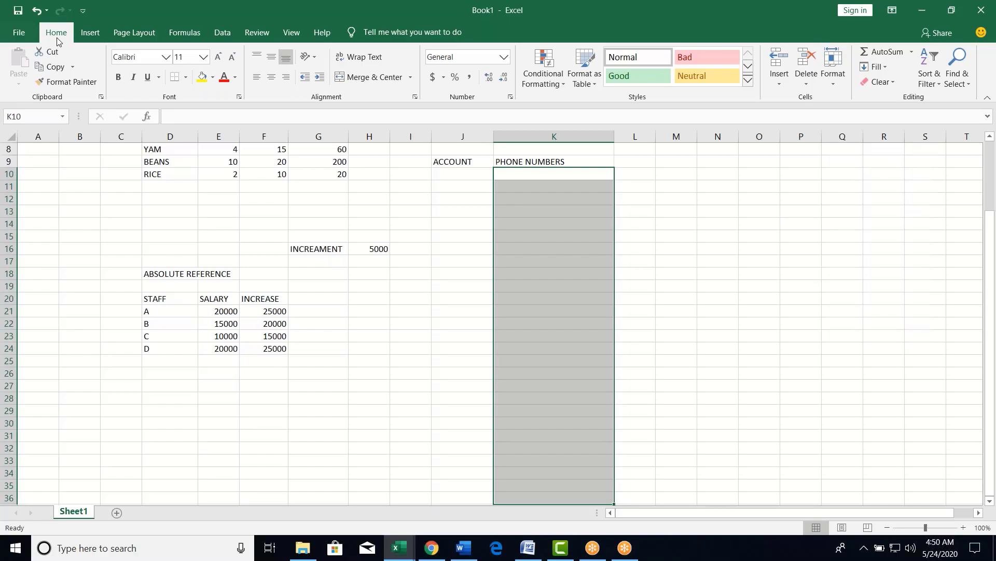
pyautogui.click(831, 87)
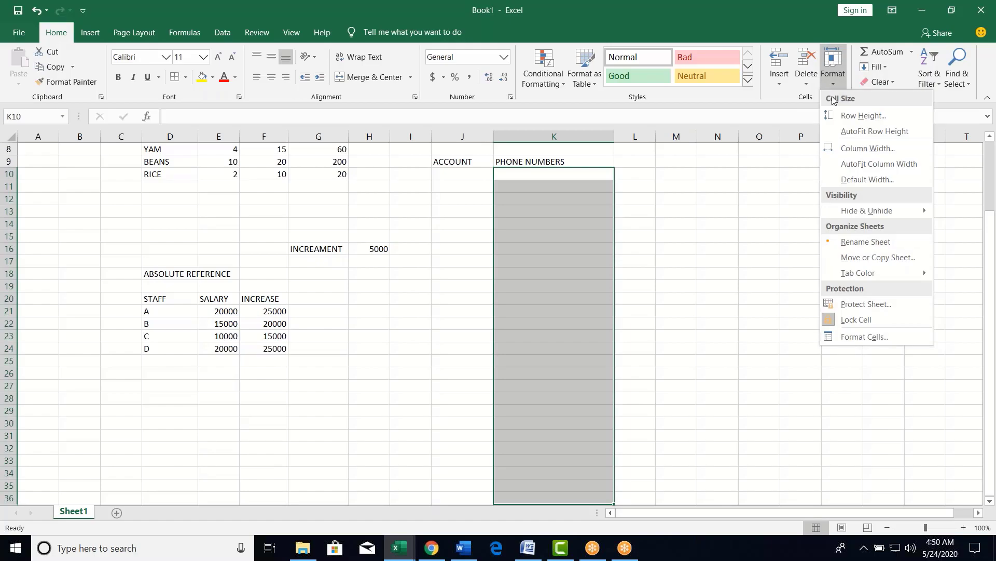
pyautogui.click(860, 337)
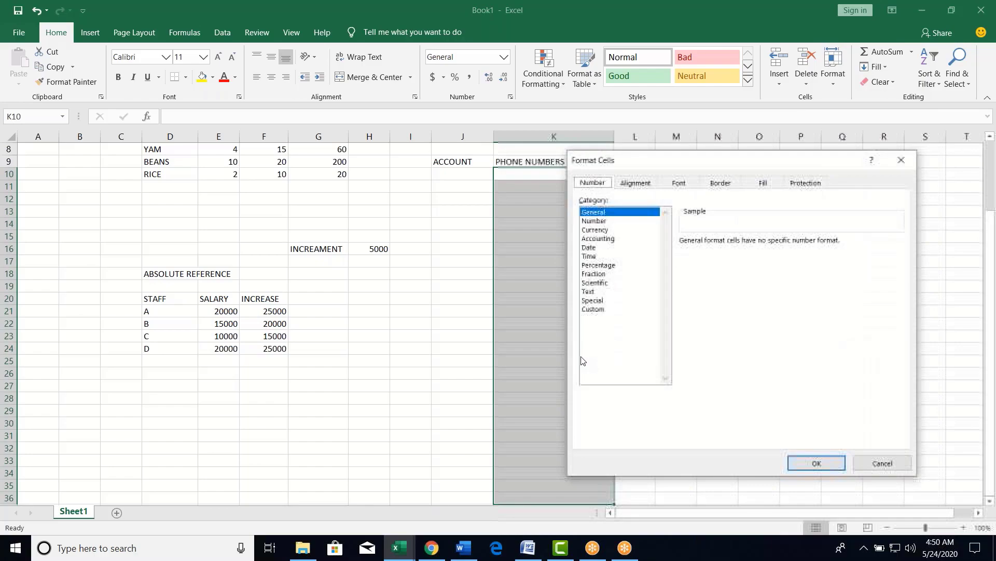
pyautogui.moveTo(676, 167); pyautogui.dragTo(166, 151)
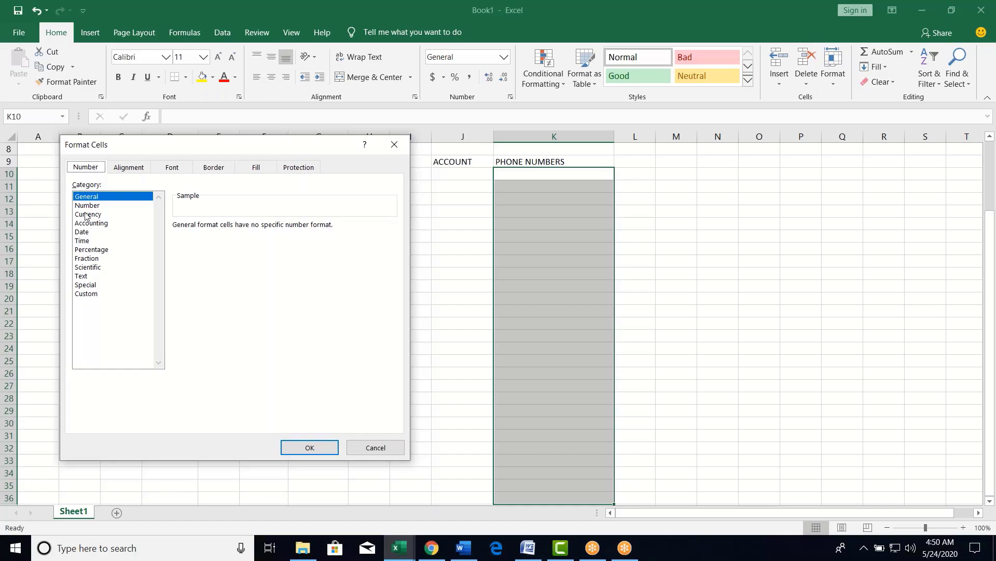
pyautogui.click(85, 293)
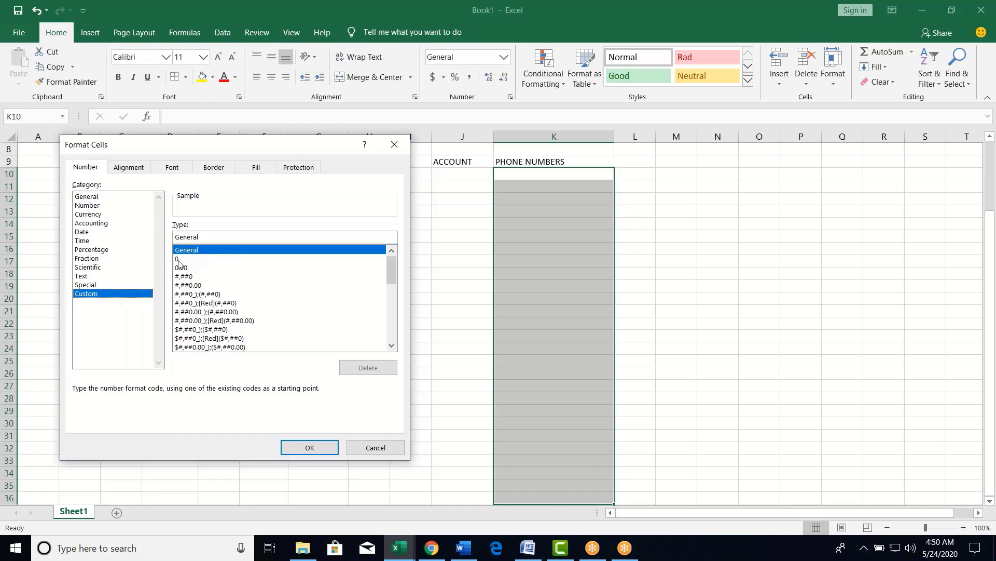
pyautogui.click(178, 259)
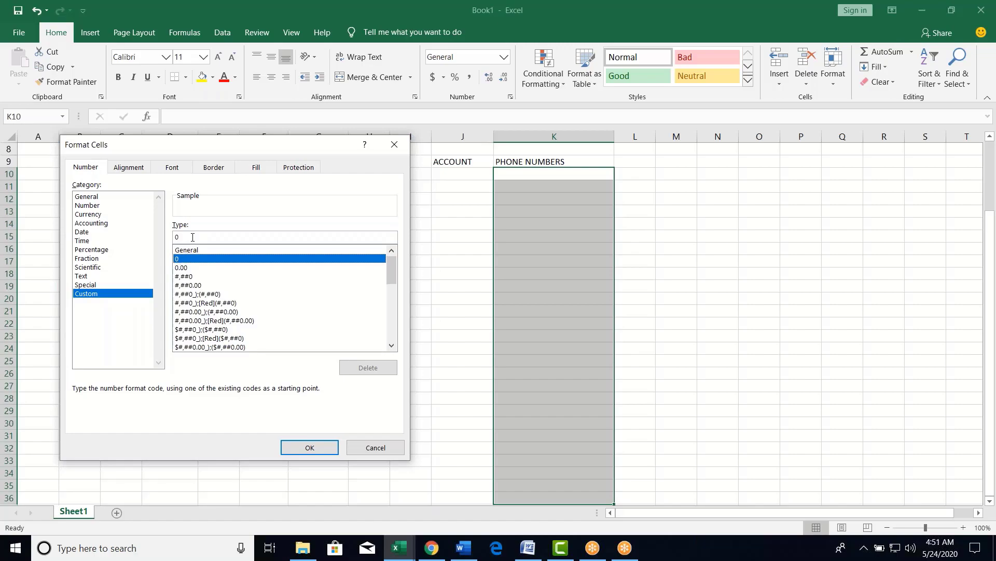
pyautogui.click(193, 237)
pyautogui.press('BackSpace')
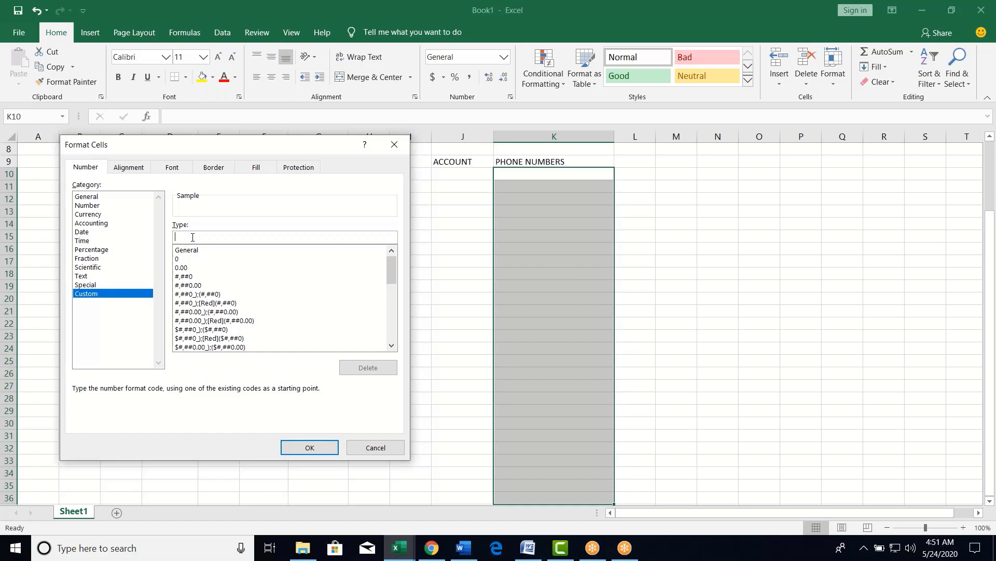
pyautogui.write('00000000000')
pyautogui.click(318, 450)
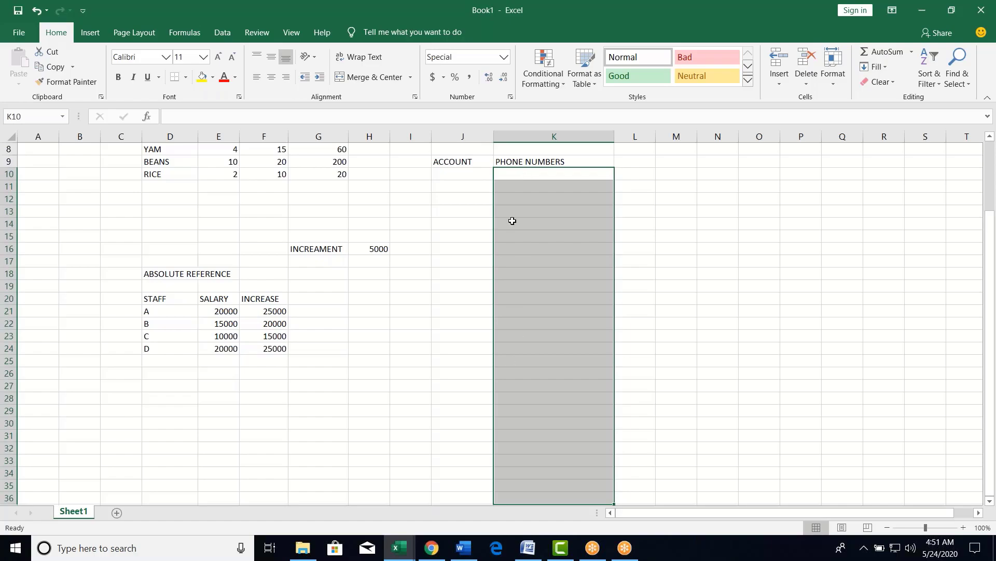
pyautogui.click(509, 178)
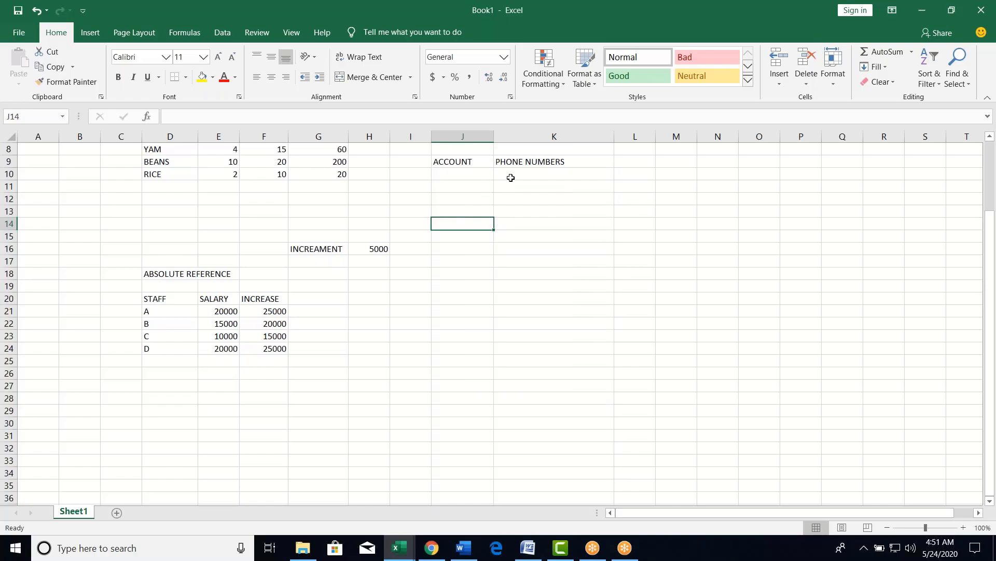
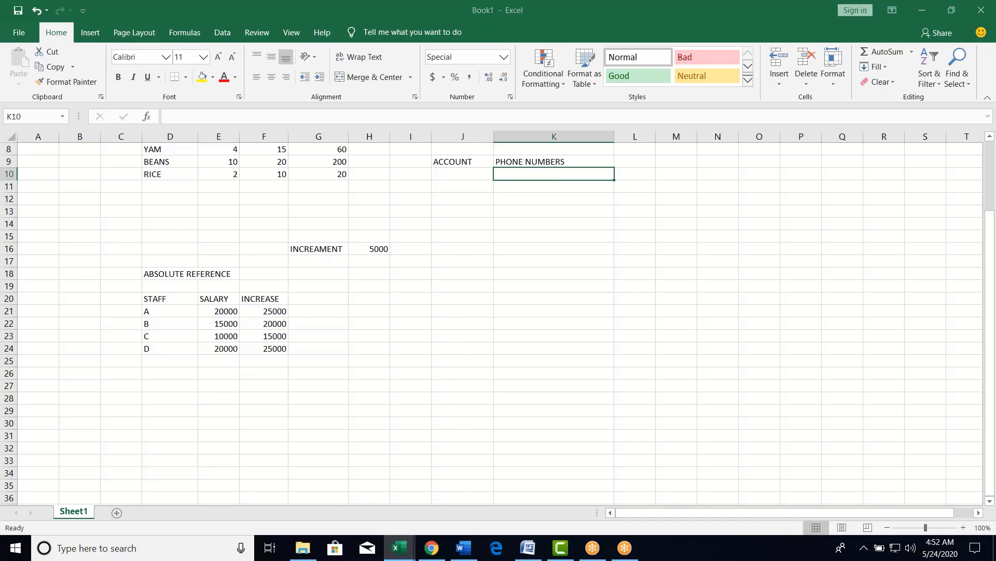
# - Look over K10's custom number format codes, closing the dialog without applying changes
pyautogui.hotkey('ctrl', '1')
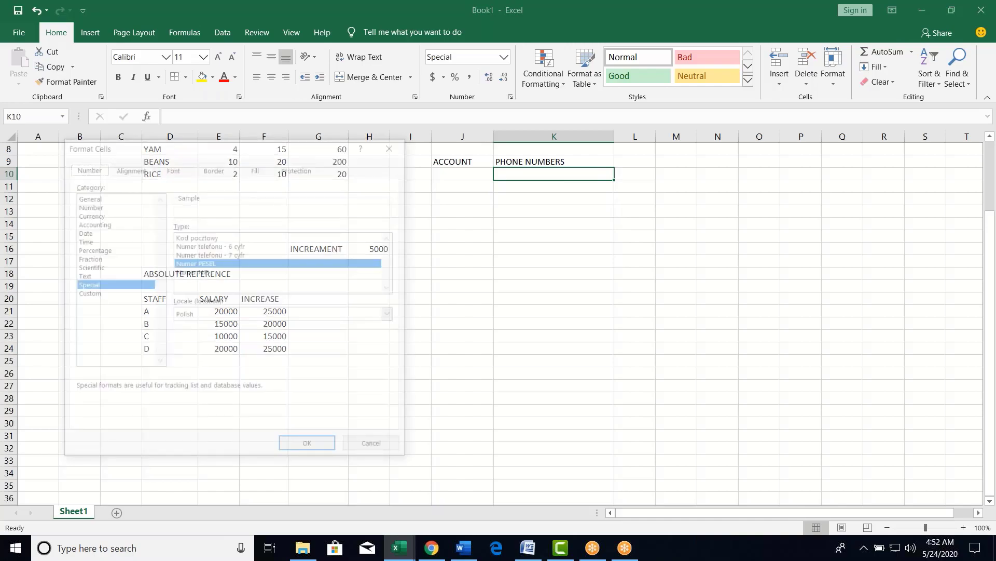
pyautogui.click(93, 294)
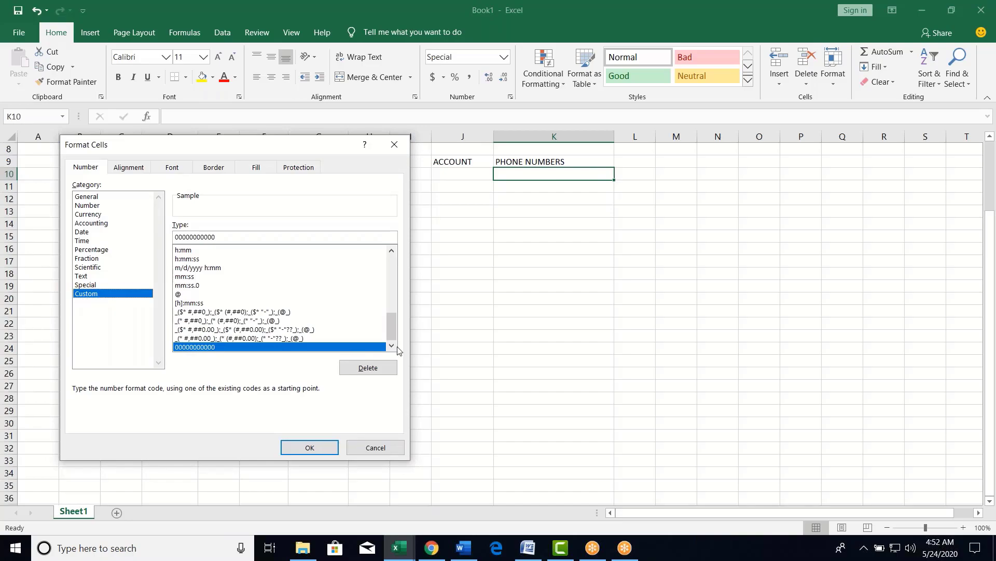
pyautogui.moveTo(394, 329); pyautogui.dragTo(387, 266)
pyautogui.click(178, 259)
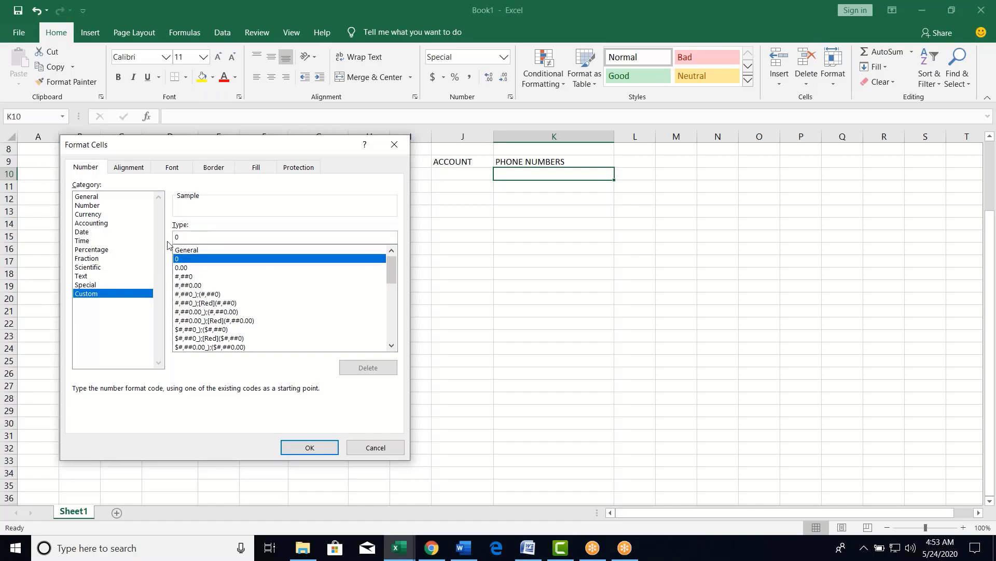
pyautogui.click(394, 144)
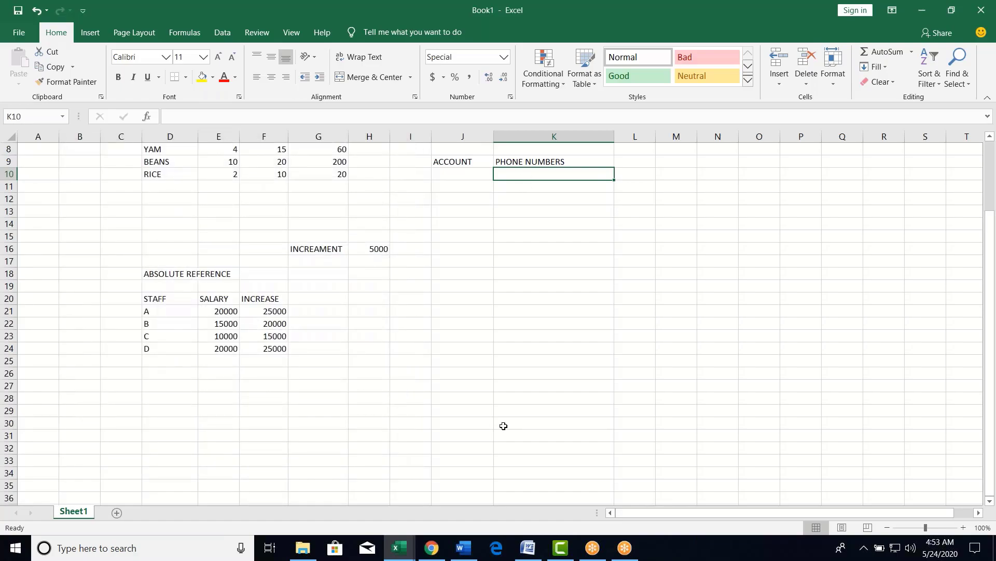
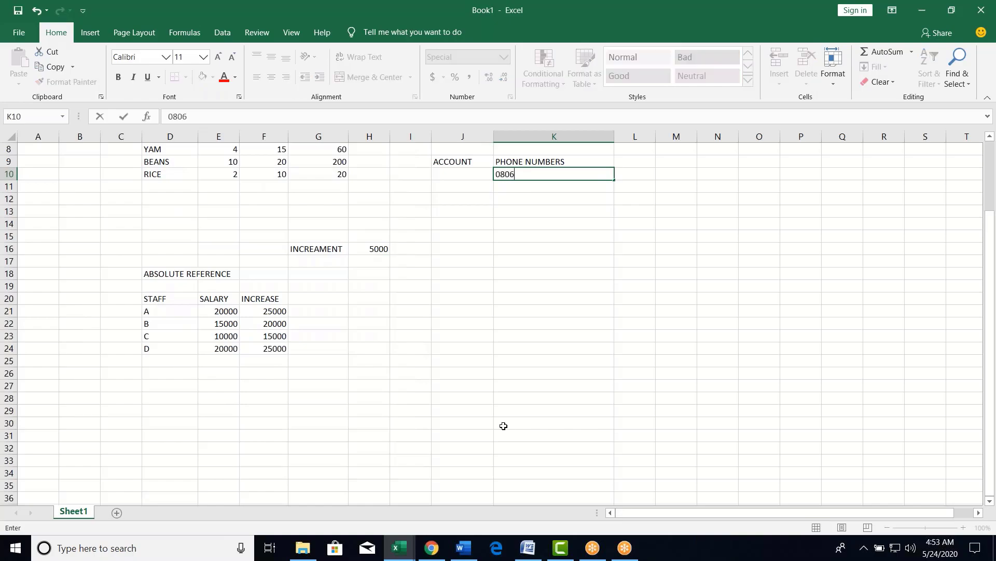
pyautogui.press('Return')
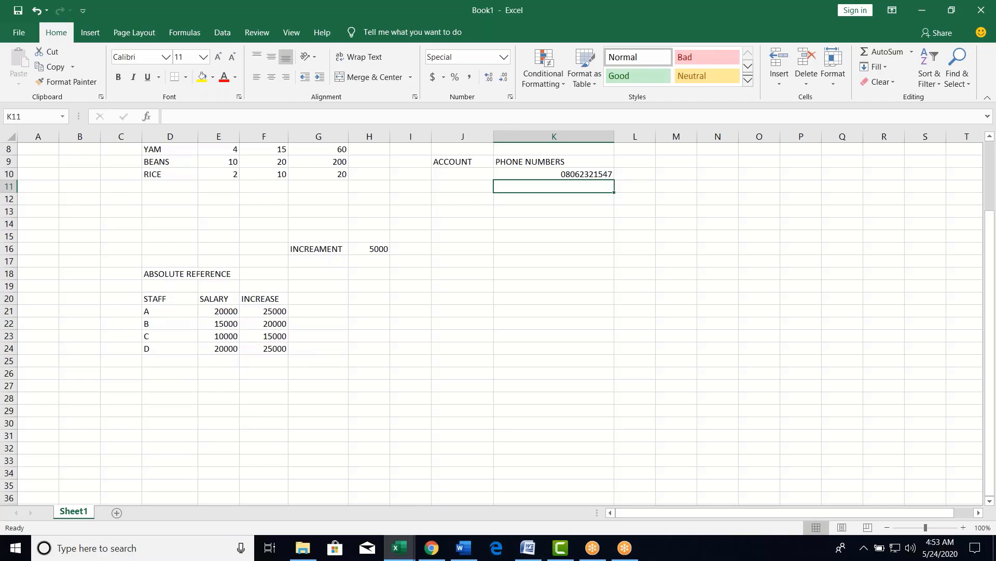
pyautogui.write('2')
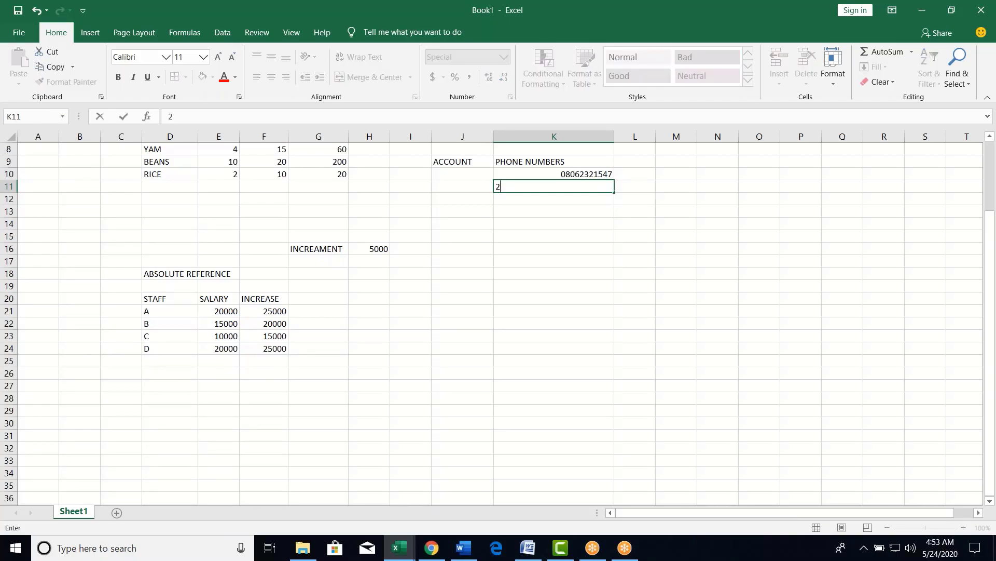
pyautogui.press('Return')
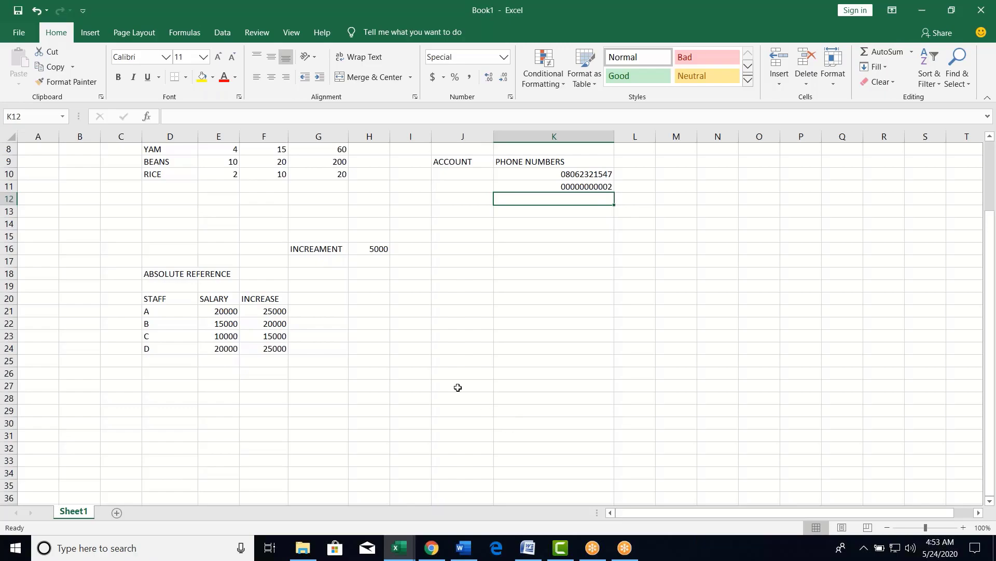
pyautogui.moveTo(461, 175); pyautogui.dragTo(468, 470)
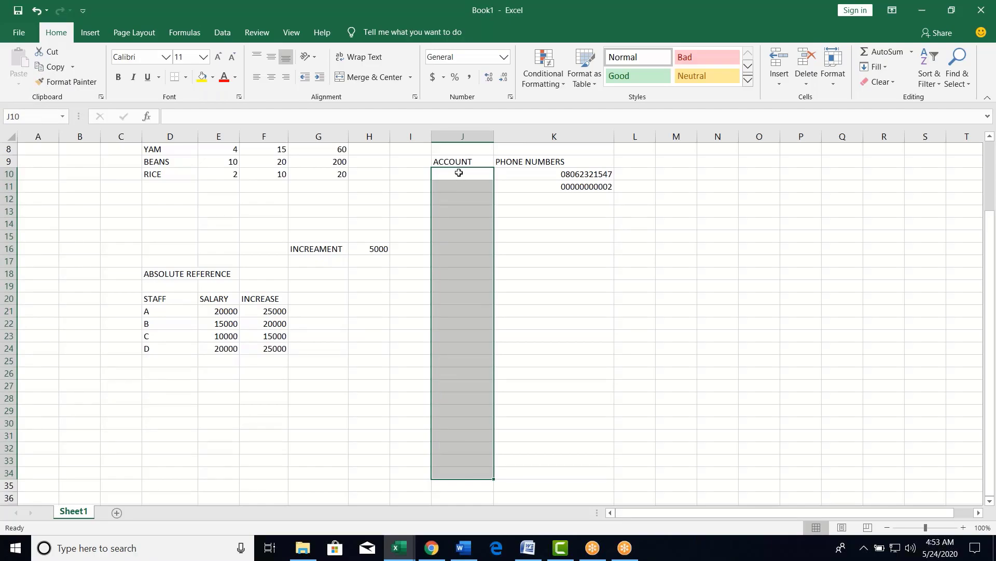
pyautogui.moveTo(459, 172); pyautogui.dragTo(449, 475)
pyautogui.hotkey('ctrl', '1')
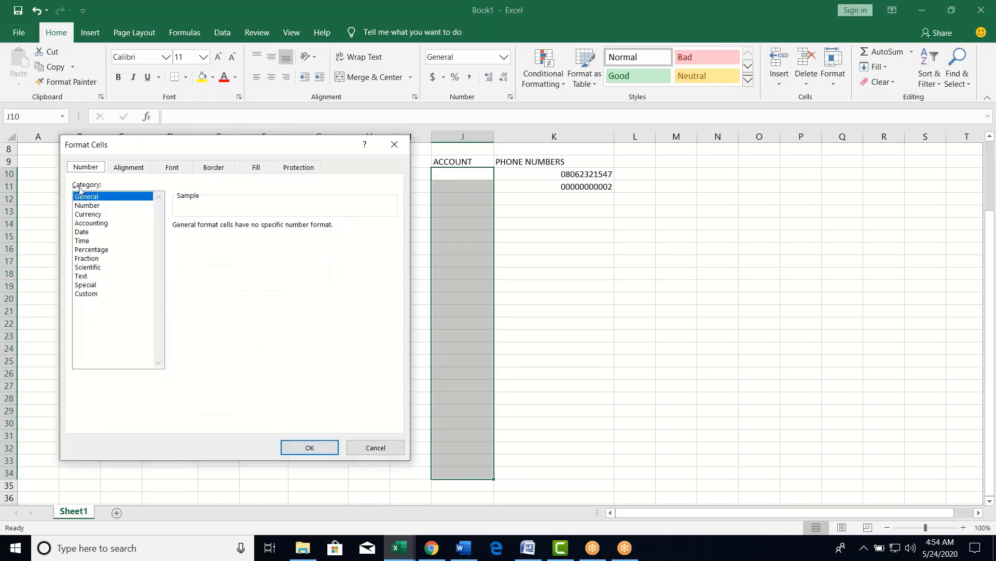
pyautogui.click(83, 295)
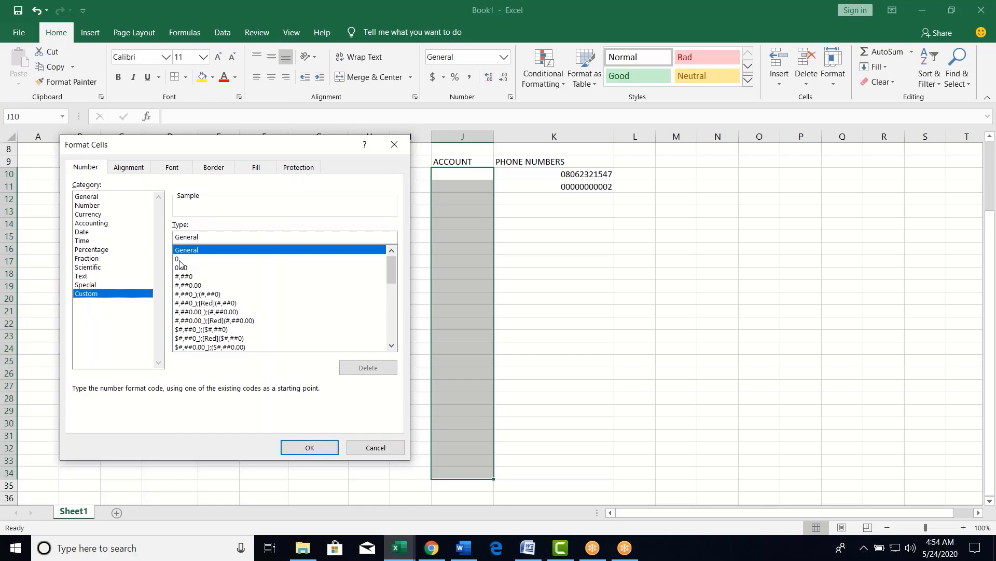
pyautogui.click(179, 260)
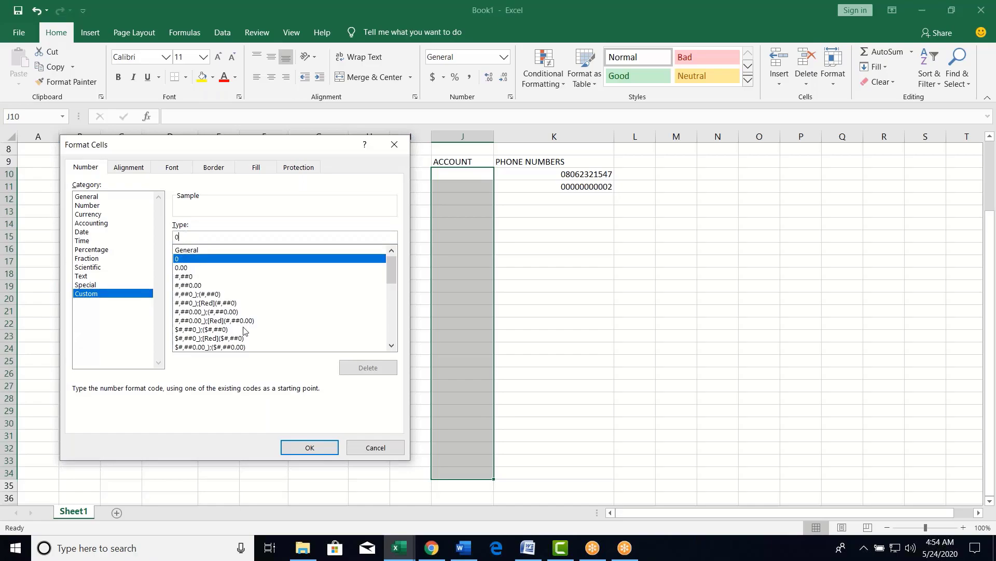
pyautogui.press('BackSpace')
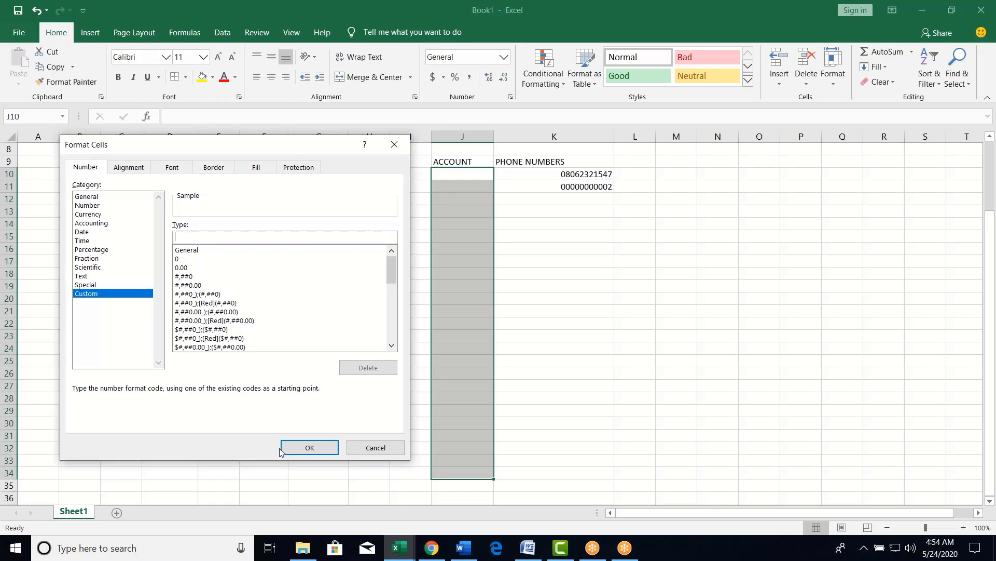
pyautogui.write('0000000000')
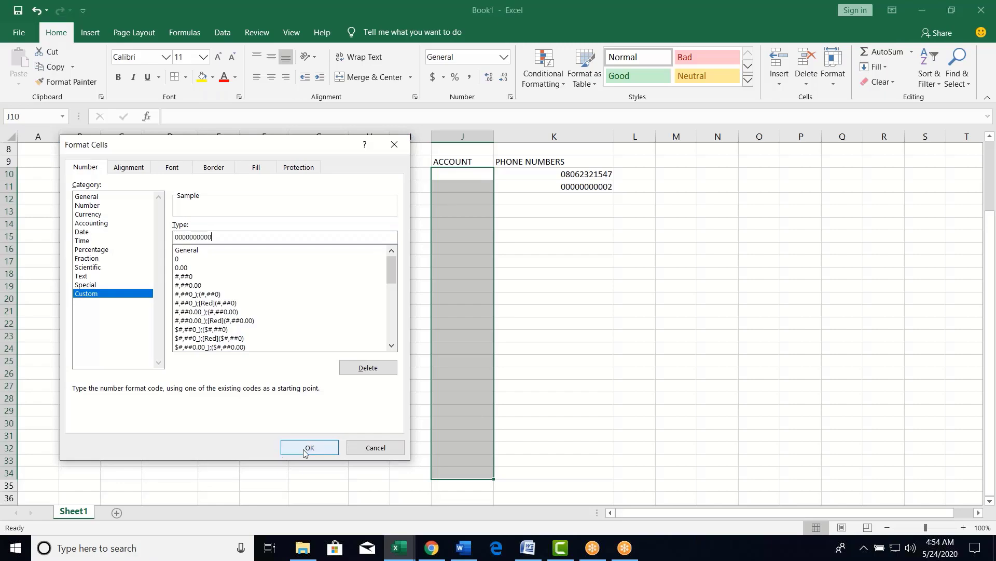
pyautogui.click(309, 448)
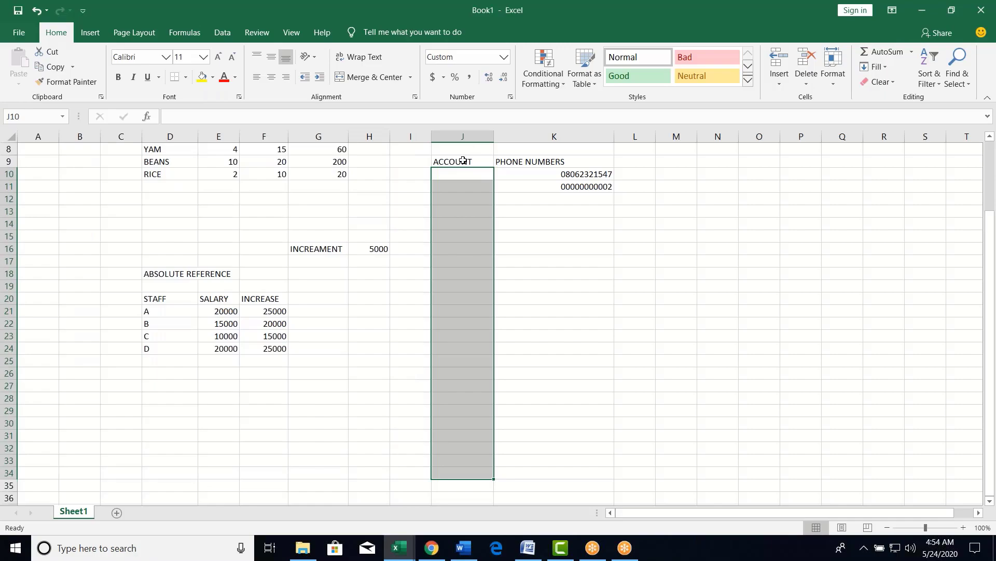
pyautogui.click(456, 173)
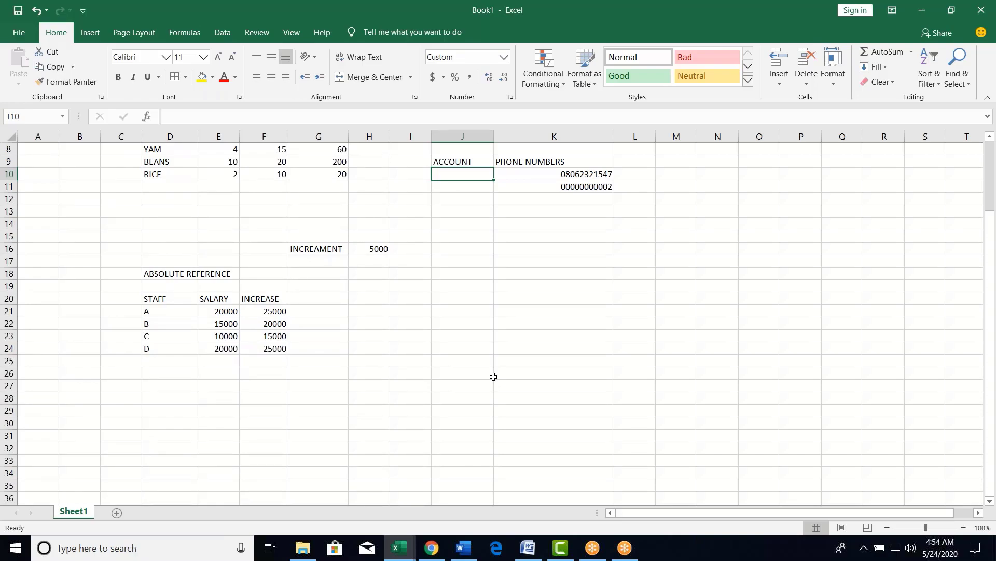
pyautogui.write('0002')
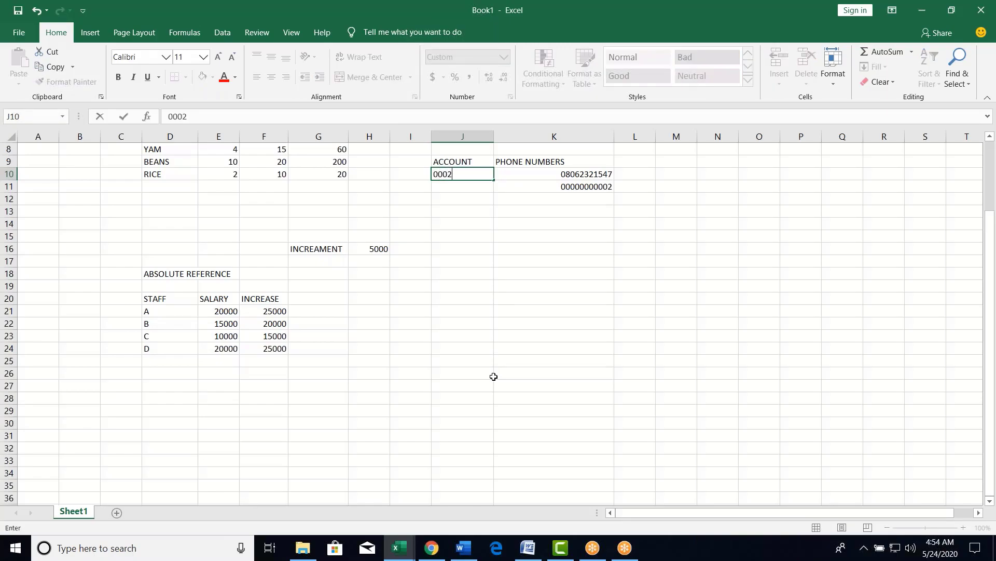
pyautogui.write('012')
pyautogui.press('Return')
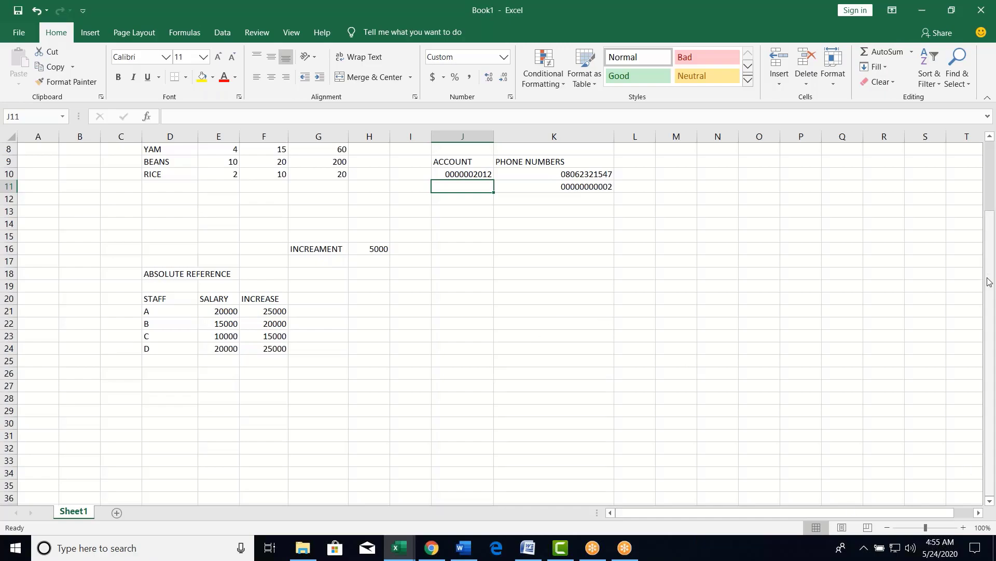
pyautogui.moveTo(989, 282); pyautogui.dragTo(738, 360)
pyautogui.moveTo(993, 327); pyautogui.dragTo(988, 301)
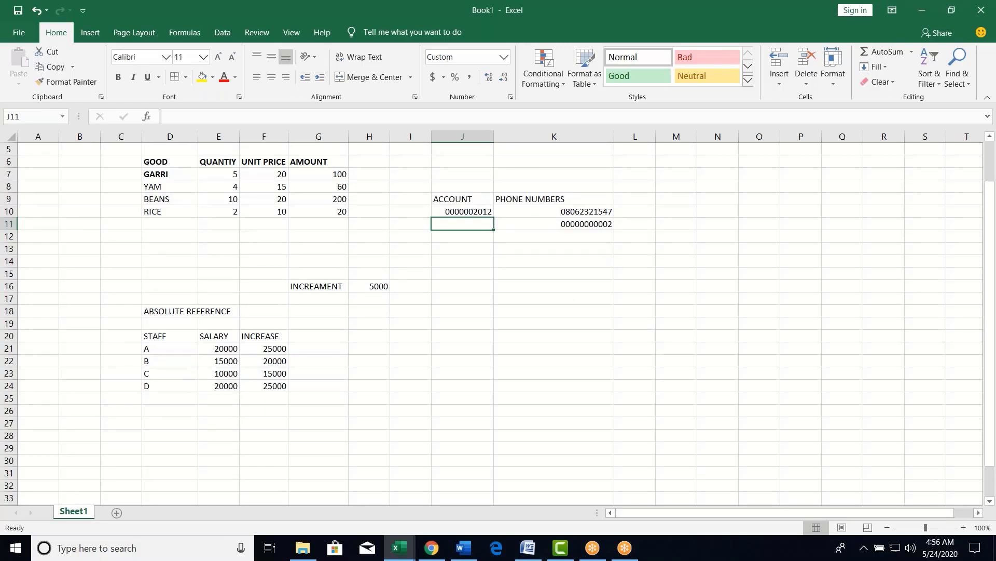
pyautogui.click(555, 239)
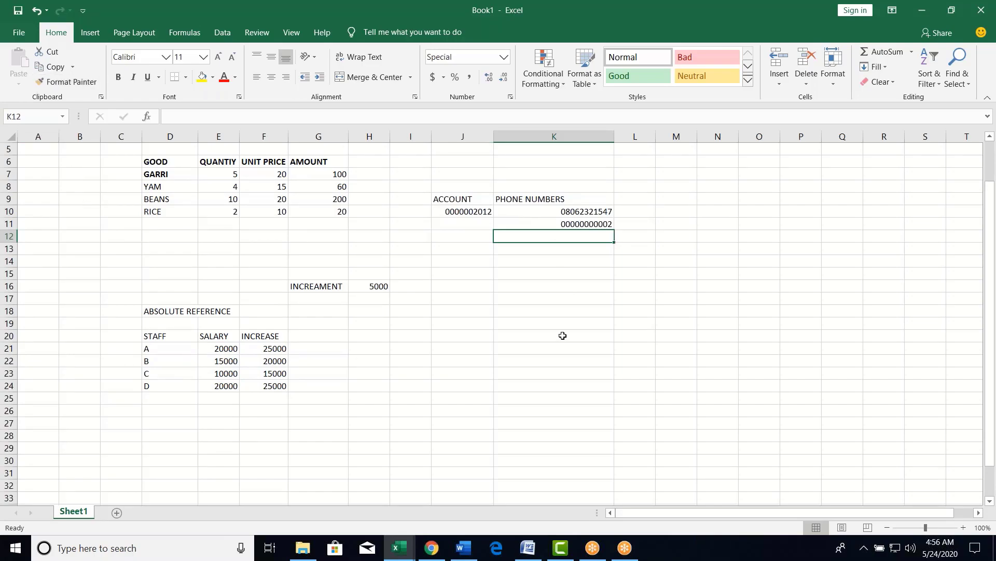
pyautogui.hotkey('ctrl', '1')
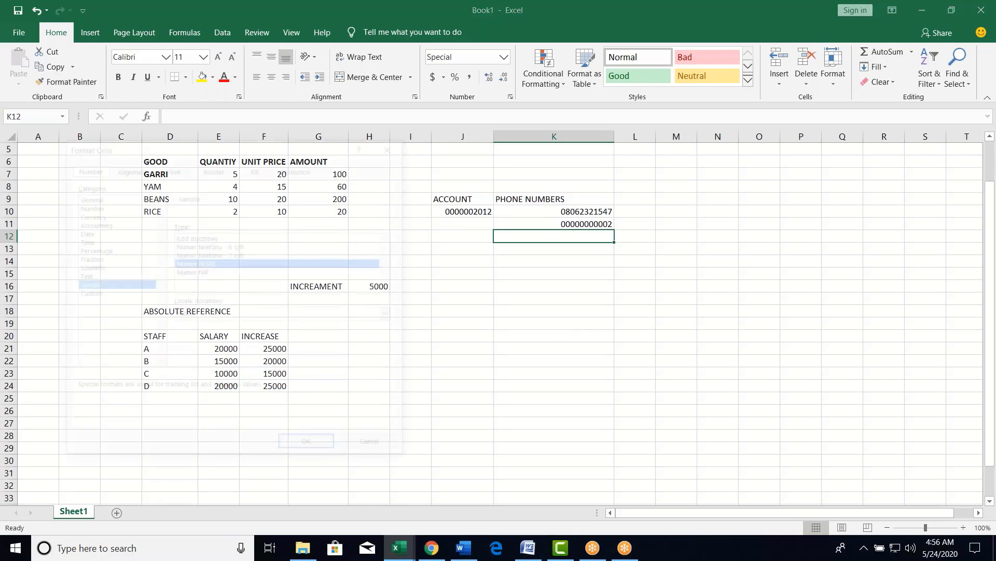
pyautogui.press('Down')
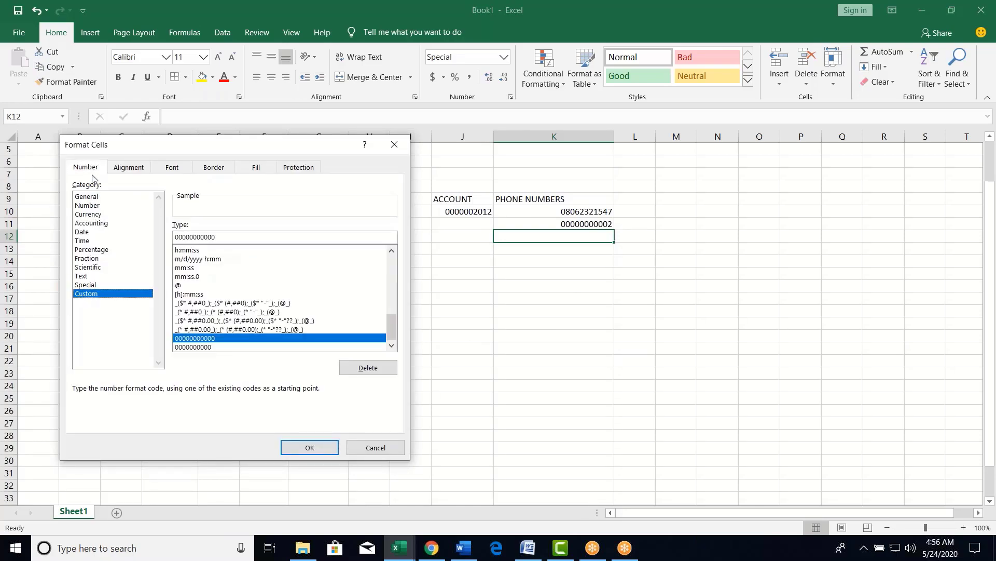
pyautogui.click(87, 199)
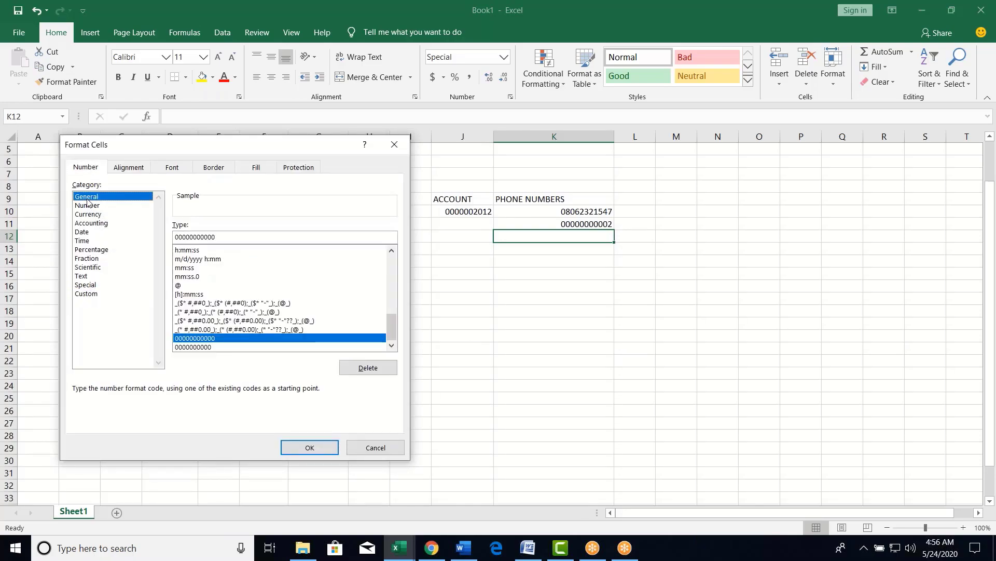
pyautogui.click(84, 297)
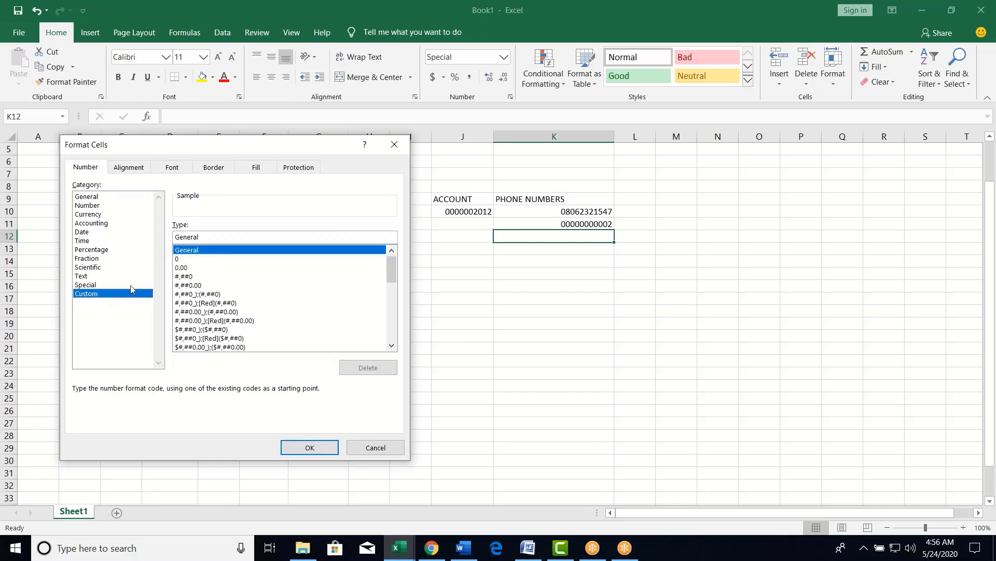
pyautogui.click(181, 259)
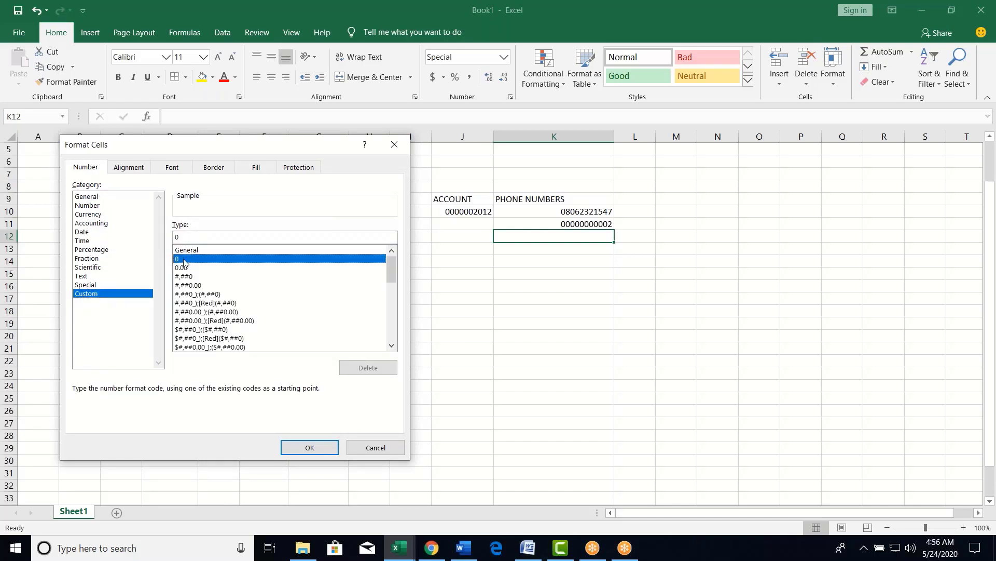
pyautogui.click(187, 251)
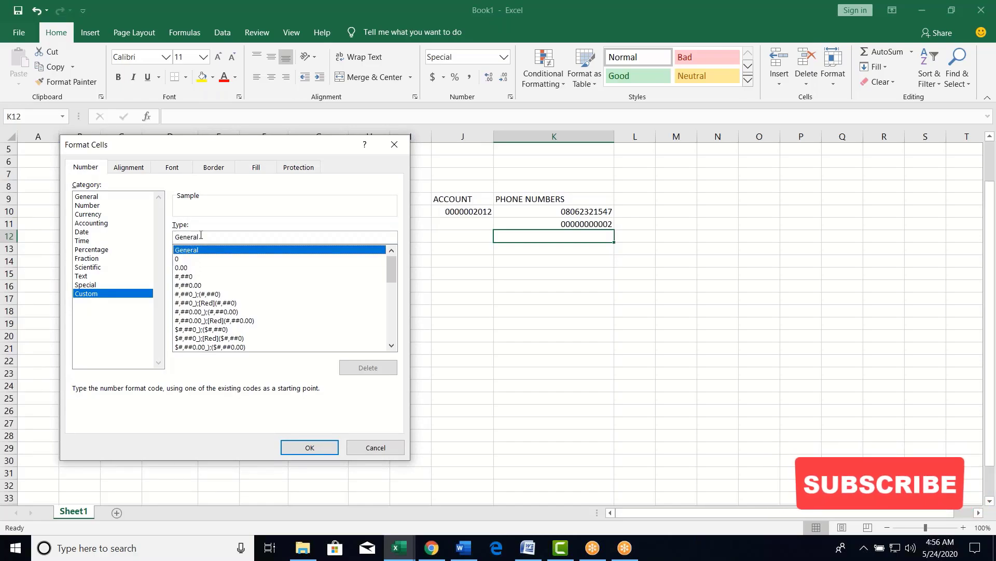
pyautogui.click(190, 260)
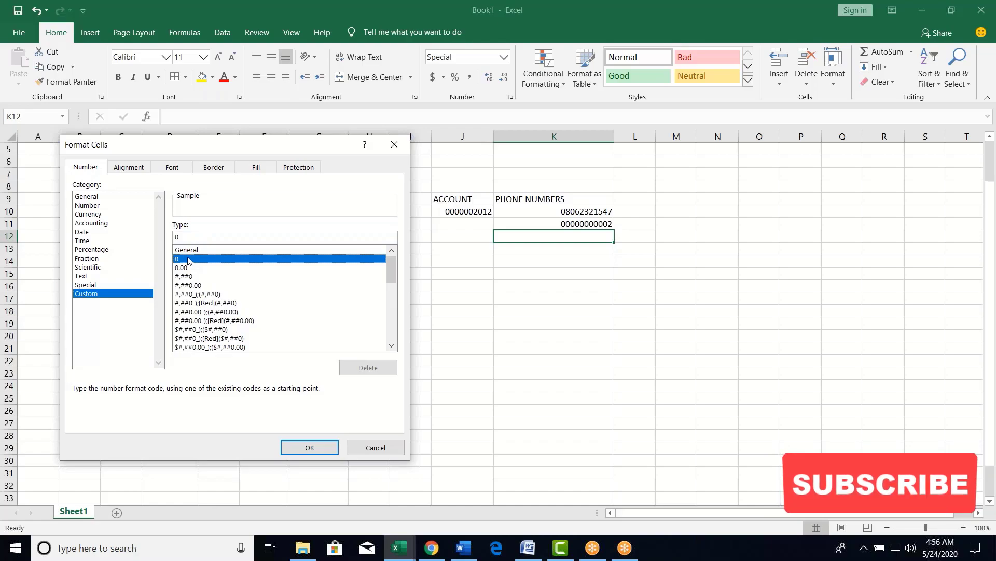
pyautogui.click(382, 449)
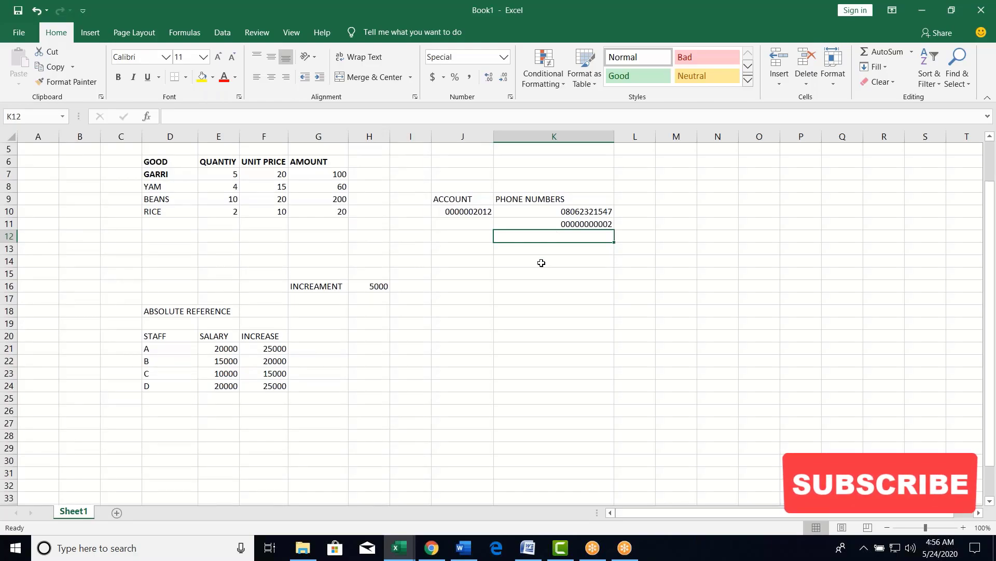
pyautogui.moveTo(444, 196); pyautogui.dragTo(556, 199)
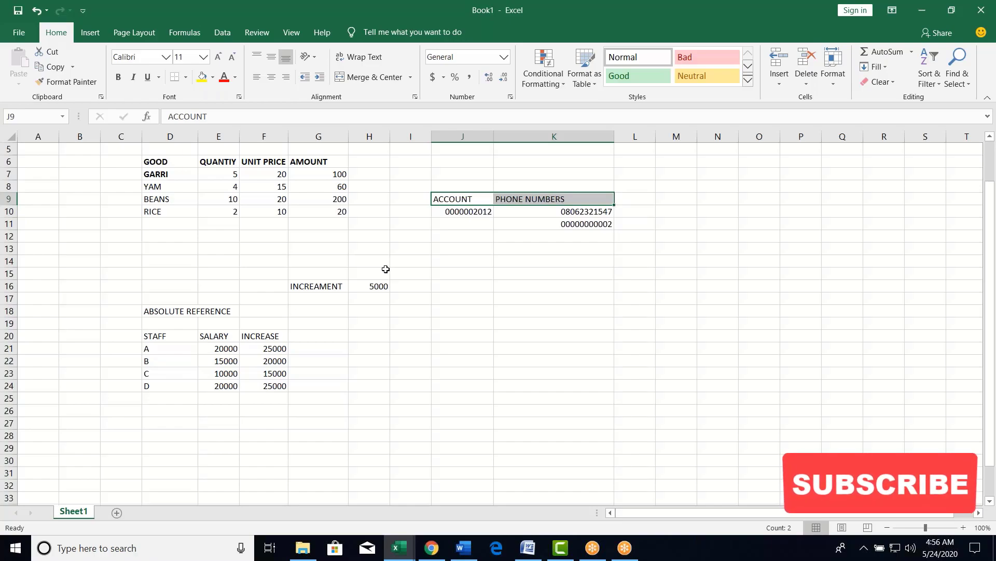
pyautogui.click(460, 283)
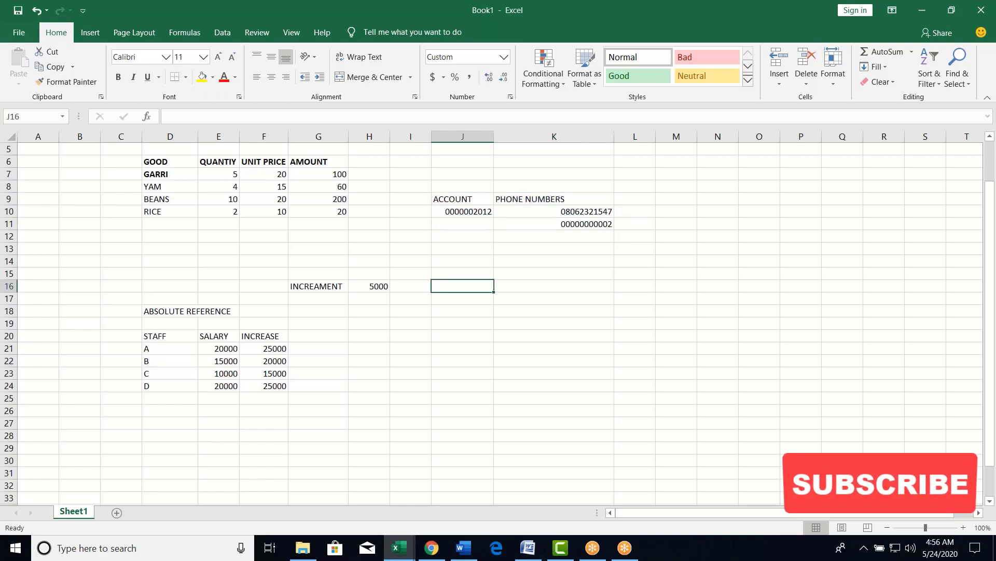
pyautogui.hotkey('ctrl', '1')
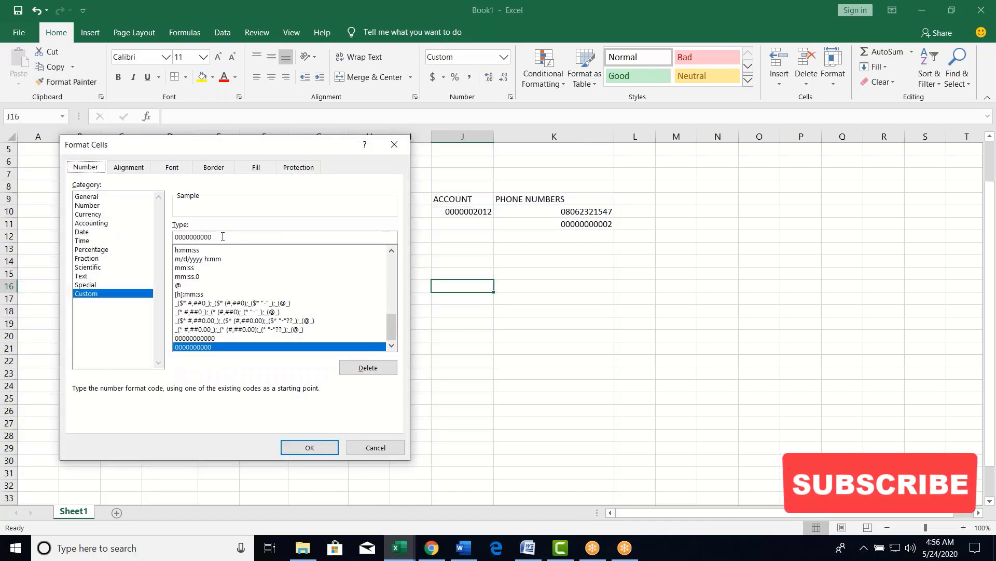
pyautogui.click(222, 236)
pyautogui.click(374, 448)
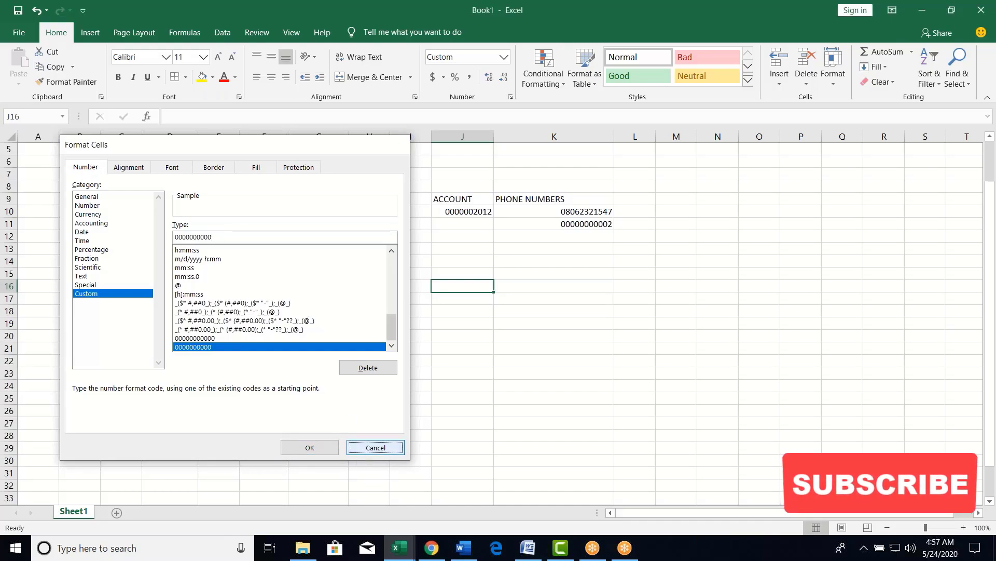
pyautogui.click(601, 337)
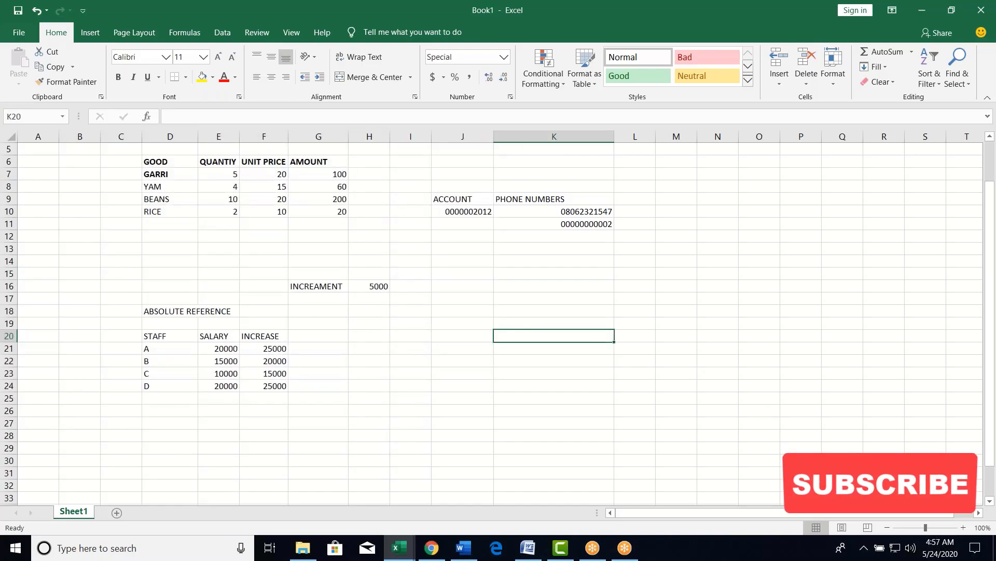